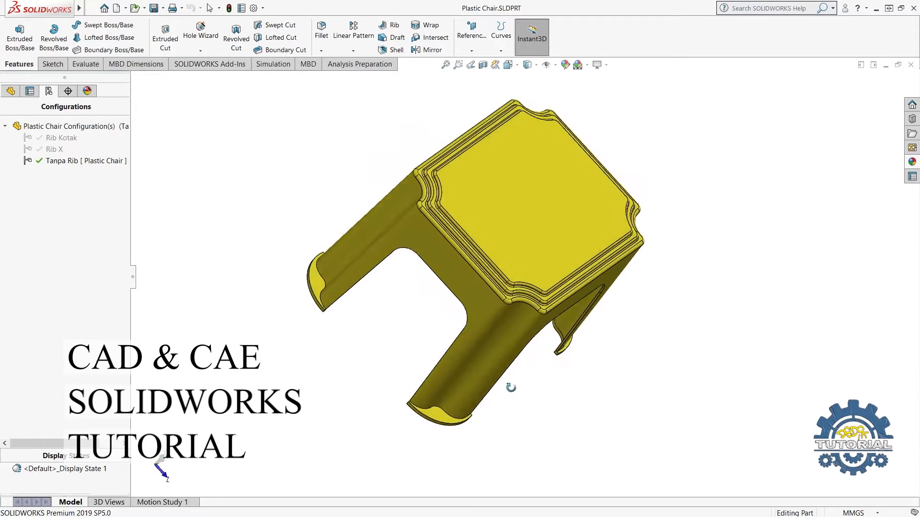
scroll(477, 336, "down", 3)
scroll(478, 336, "up", 3)
middle_click_drag(501, 324, 460, 272)
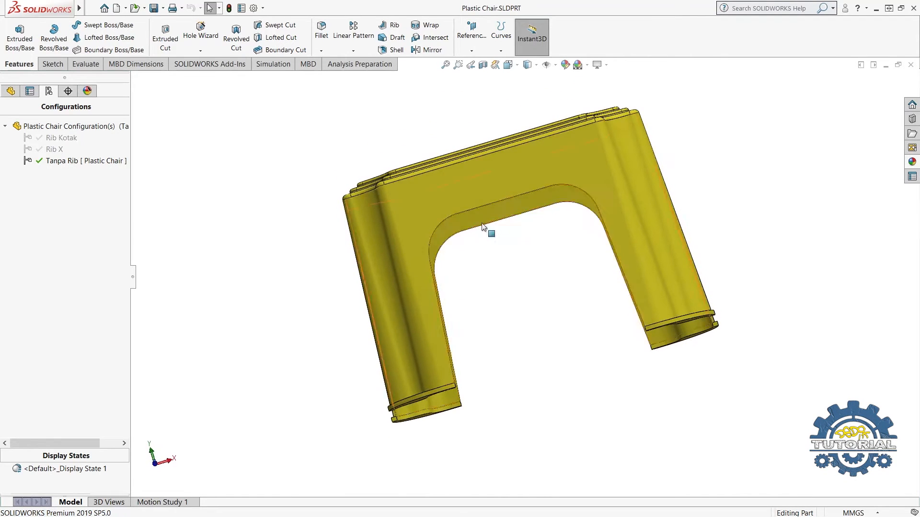
middle_click_drag(322, 254, 547, 281)
scroll(547, 282, "down", 2)
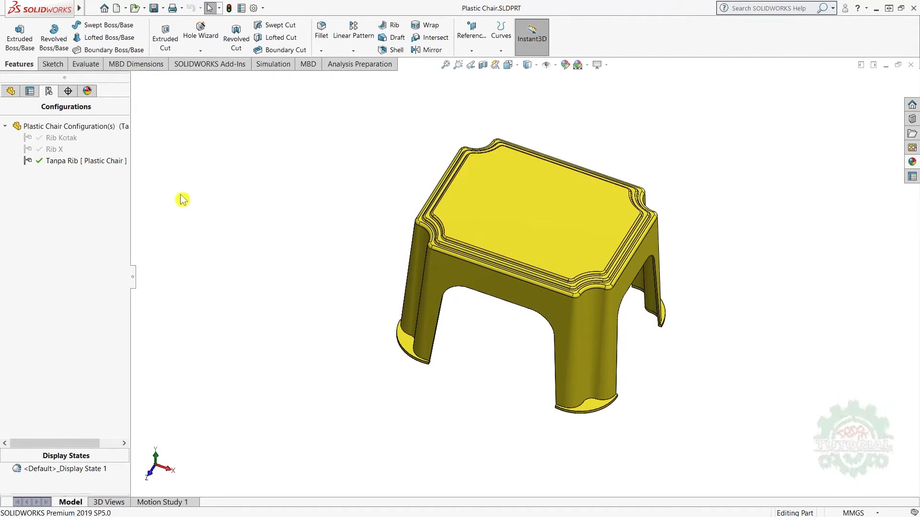
Check in the add-ins list that SOLIDWORKS Simulation is enabled and accept the settings
left_click(279, 69)
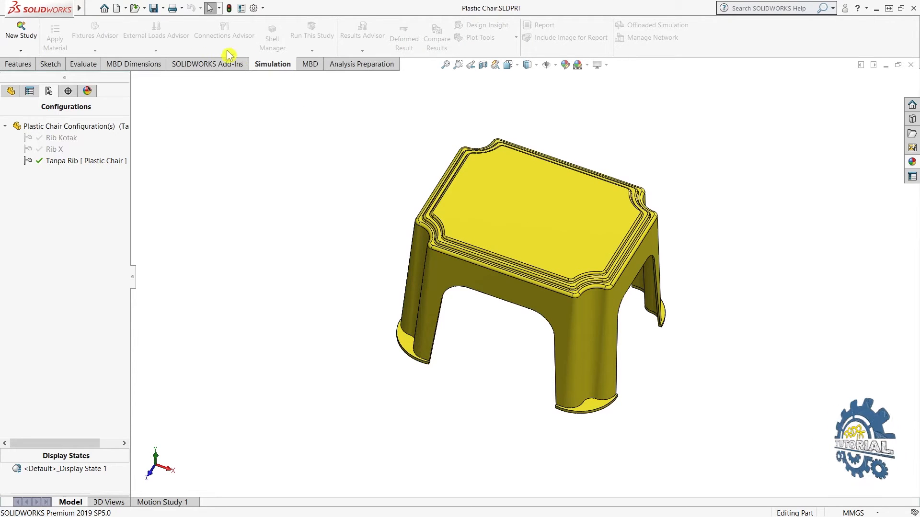
left_click(262, 8)
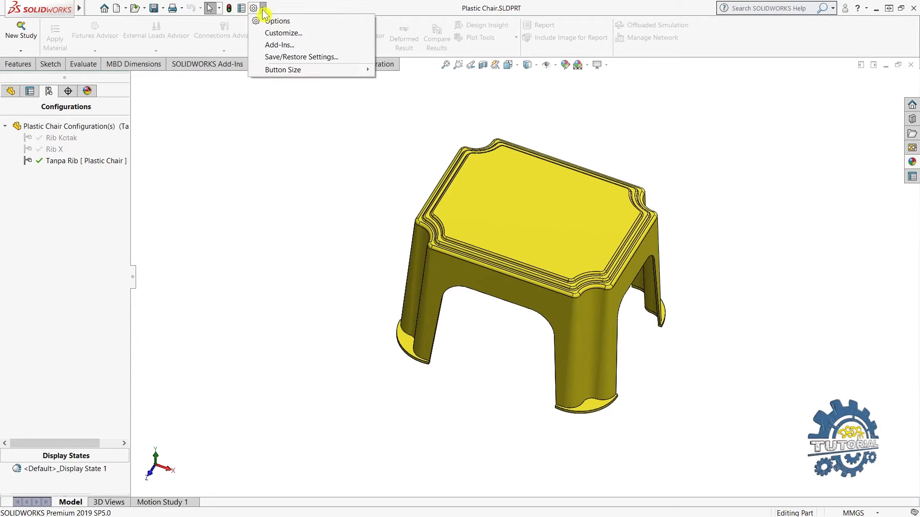
left_click(280, 45)
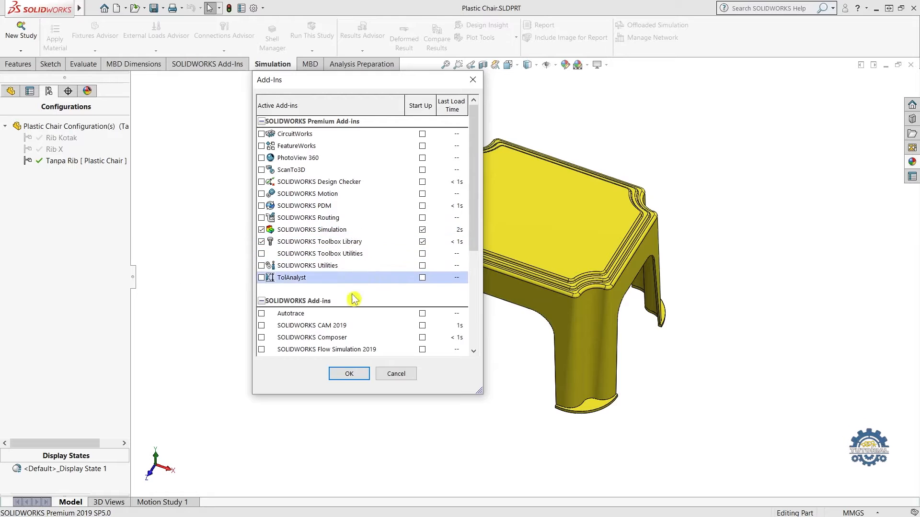
left_click(349, 375)
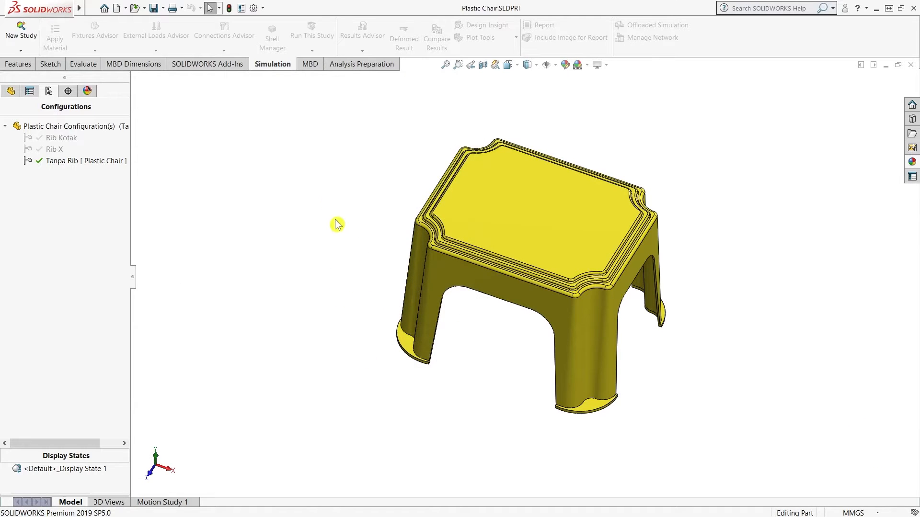
Start a new simulation study of type Static and name it Tanpa Rib
left_click(21, 50)
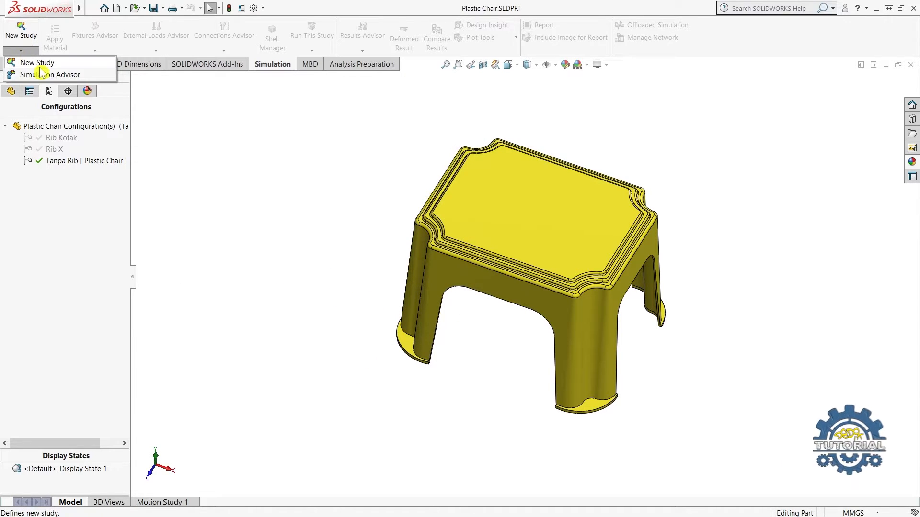
left_click(43, 66)
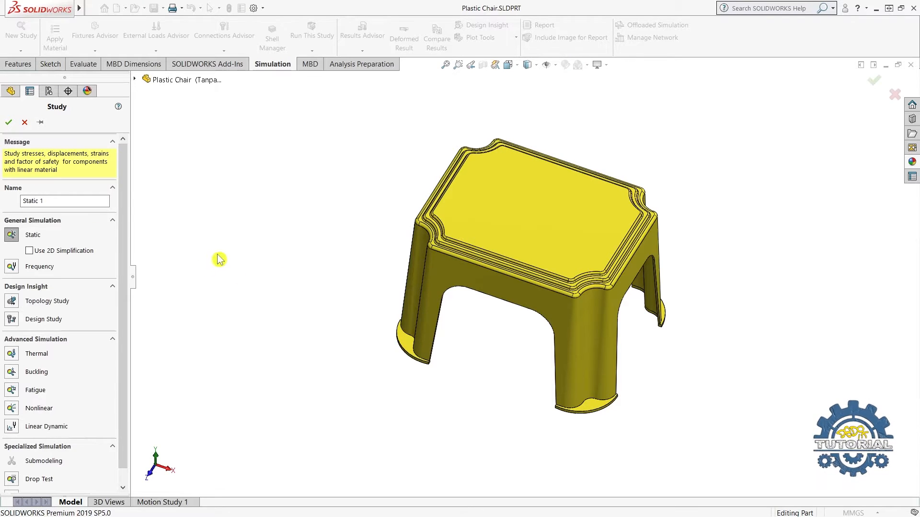
middle_click_drag(405, 281, 437, 371)
left_click(68, 200)
left_click_drag(41, 201, 33, 210)
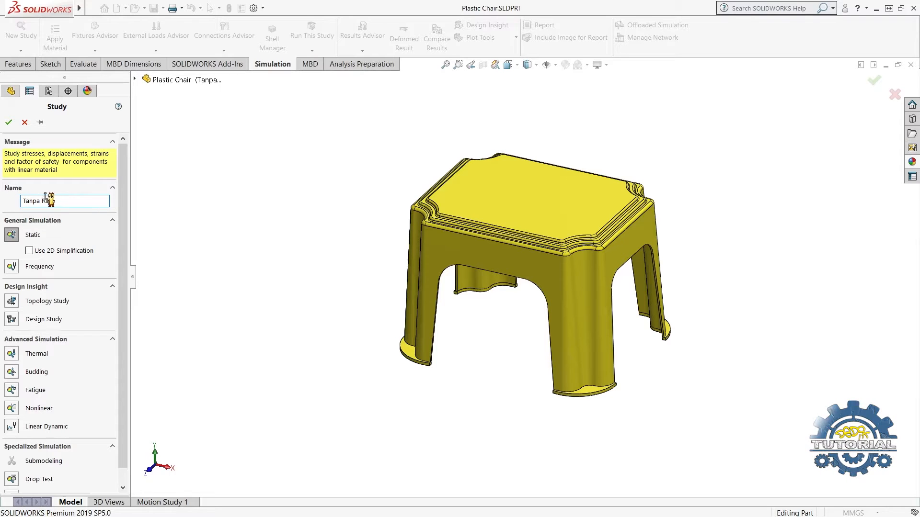
left_click(20, 235)
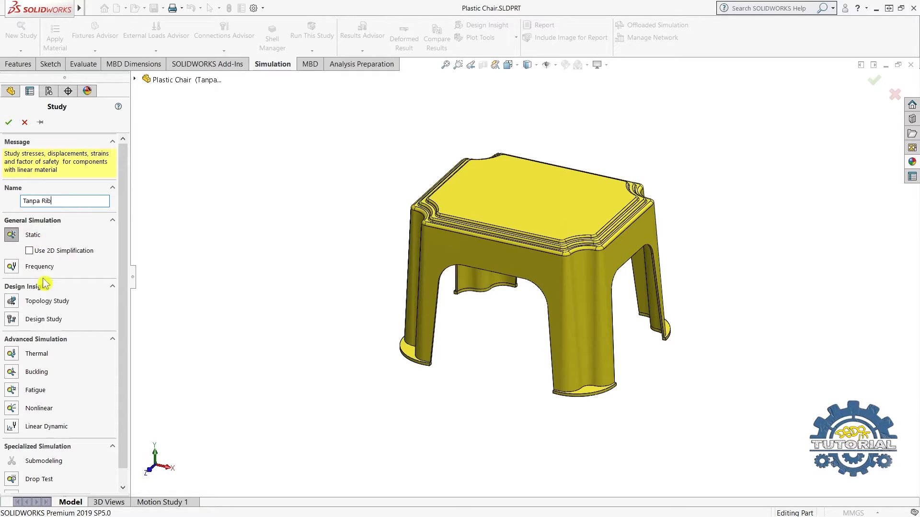
Review the available study types, from general and design insight to advanced and specialized simulation
scroll(40, 373, "down", 1)
scroll(28, 389, "up", 1)
scroll(31, 402, "down", 1)
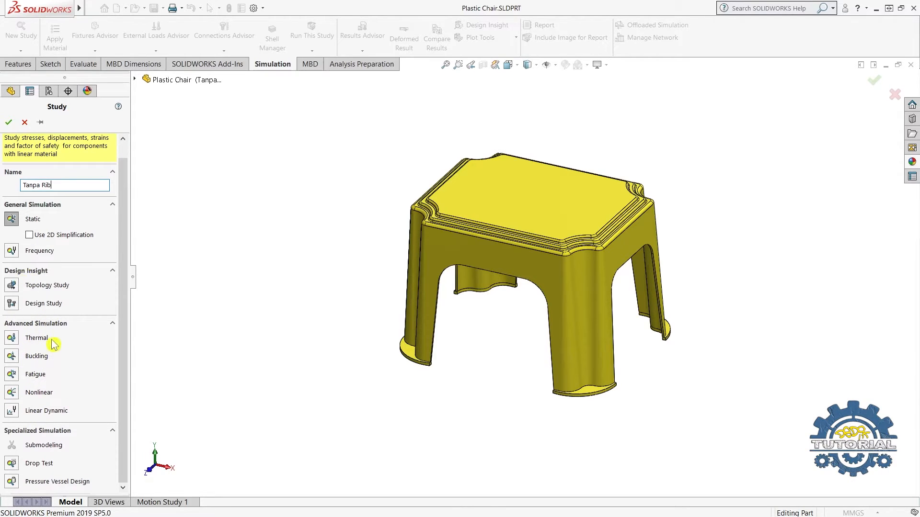
scroll(53, 331, "up", 1)
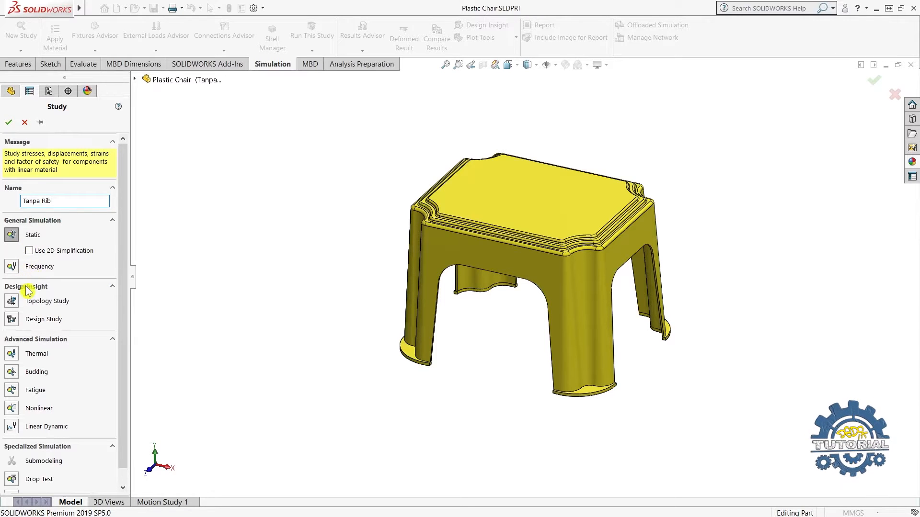
middle_click_drag(318, 308, 335, 335)
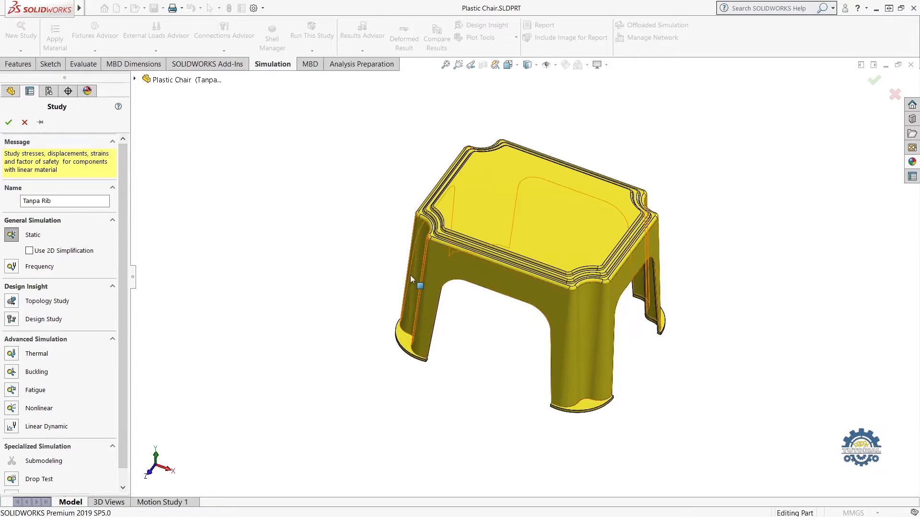
scroll(412, 281, "up", 2)
scroll(289, 339, "down", 2)
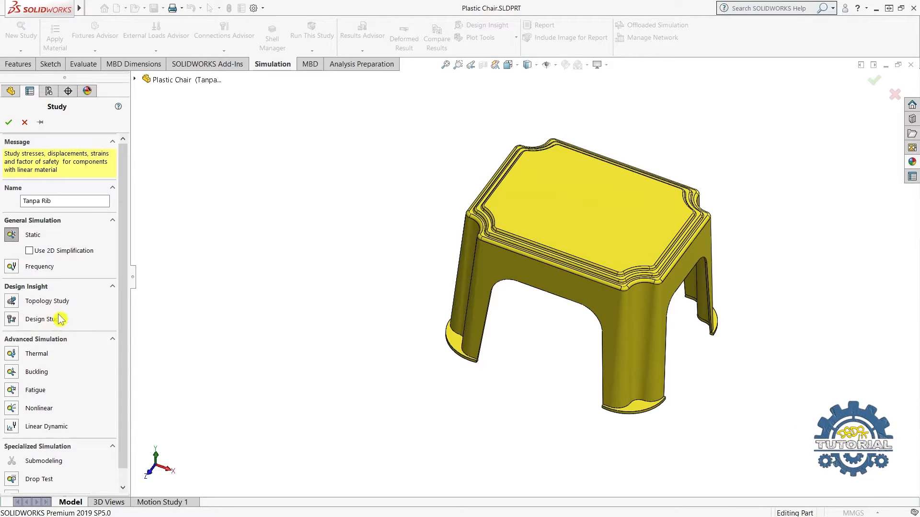
scroll(59, 319, "down", 1)
scroll(65, 298, "up", 1)
Examine the plastic chair's underside, leg walls and stepped seat edges from several angles
middle_click_drag(485, 341, 311, 238)
scroll(514, 286, "down", 2)
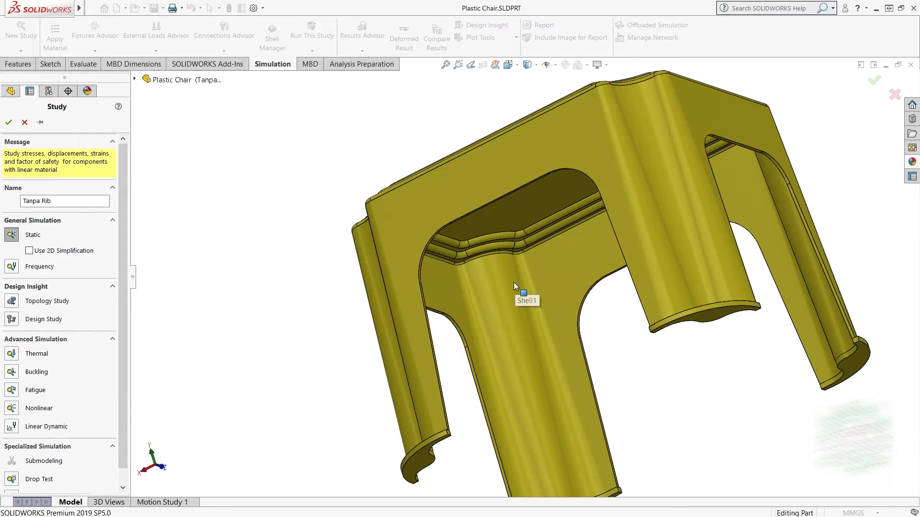
middle_click_drag(495, 255, 430, 238)
scroll(479, 311, "down", 3)
mouse_move(487, 278)
middle_mouse_down()
mouse_move(467, 271)
mouse_move(439, 284)
mouse_move(473, 281)
middle_mouse_up()
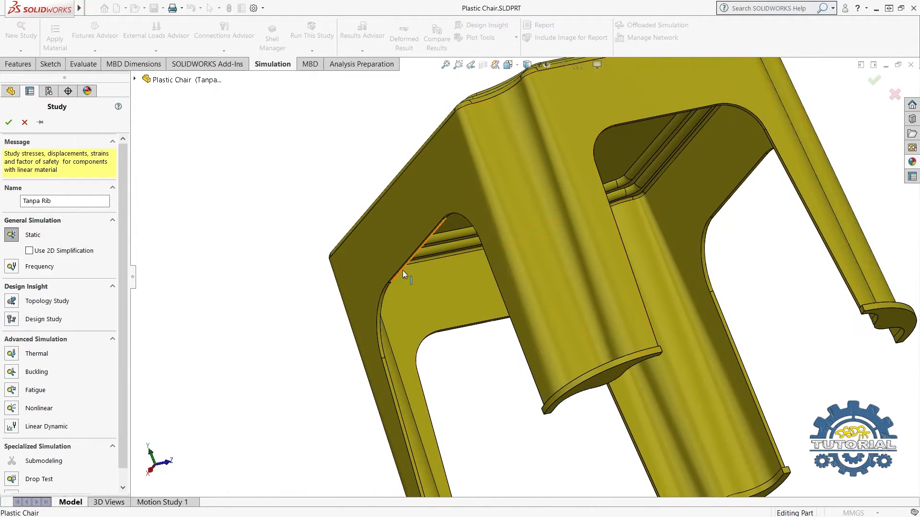
scroll(402, 272, "up", 3)
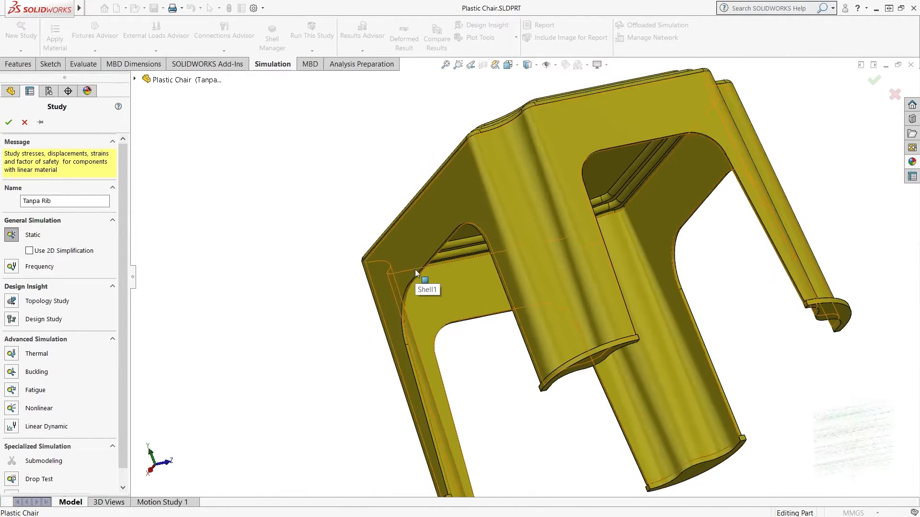
middle_click_drag(427, 269, 547, 225)
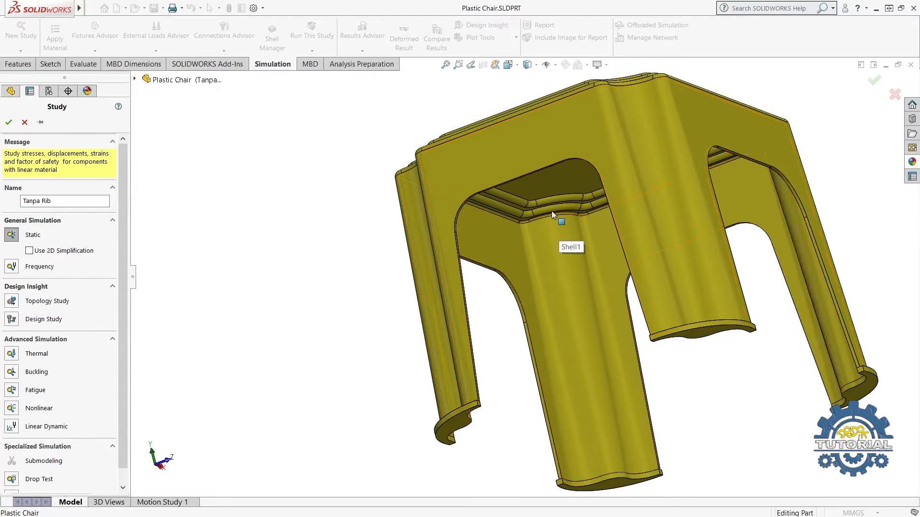
middle_click_drag(540, 240, 612, 185)
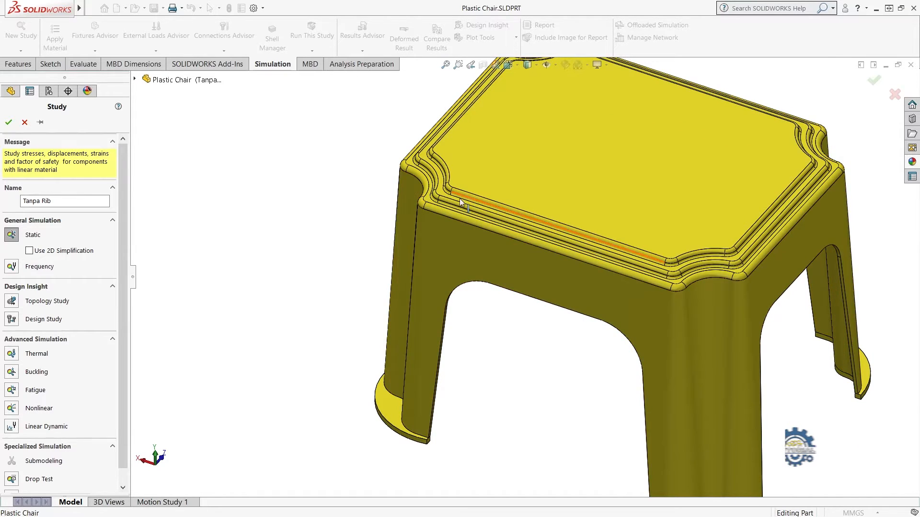
middle_click_drag(472, 236, 397, 217)
middle_click_drag(456, 289, 505, 257)
scroll(474, 287, "up", 3)
scroll(506, 257, "down", 2)
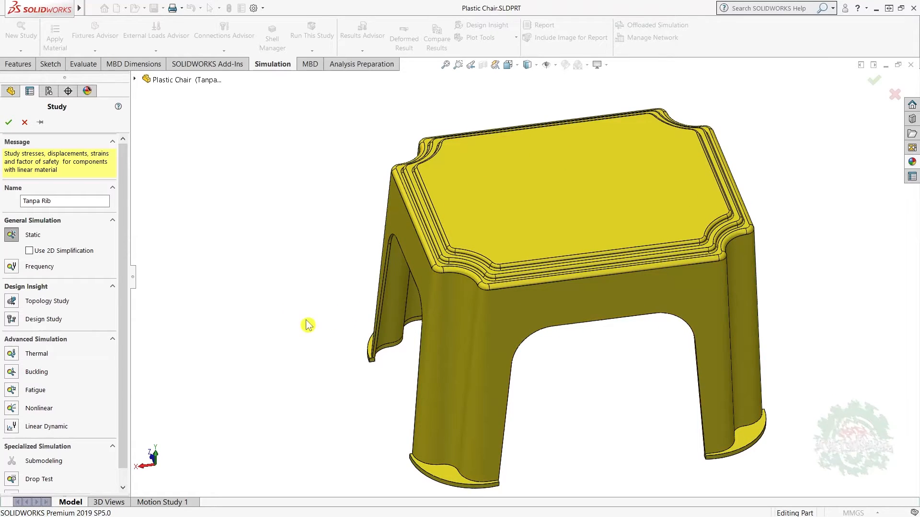
scroll(316, 325, "up", 2)
scroll(527, 295, "down", 2)
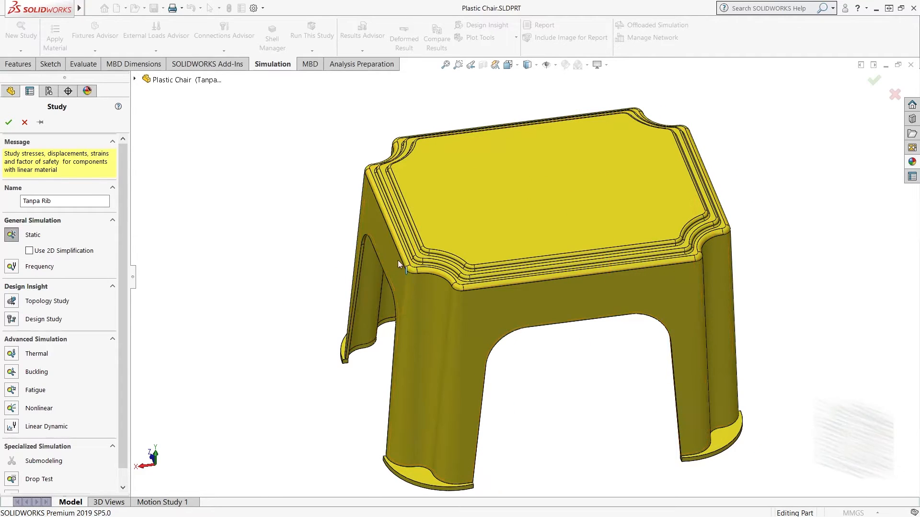
middle_click_drag(482, 307, 441, 288)
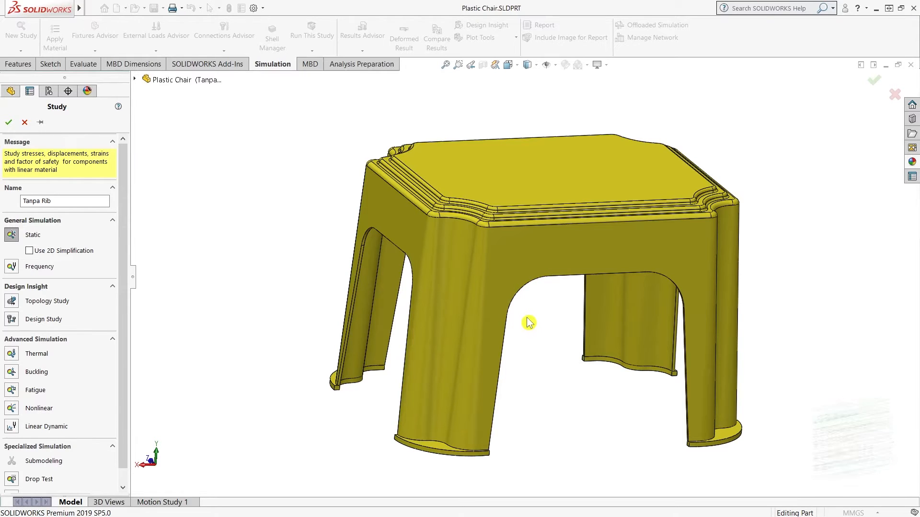
Confirm the study settings to create the Tanpa Rib static study
middle_click_drag(528, 322, 553, 330)
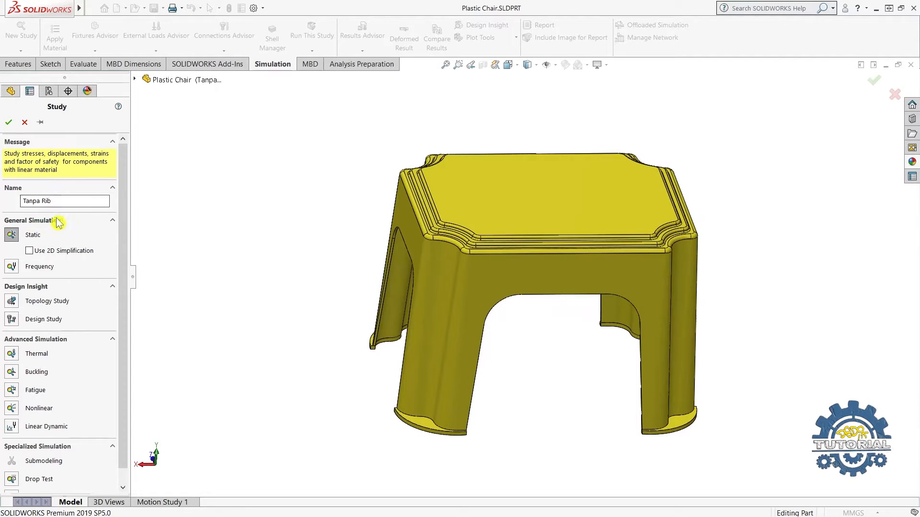
middle_click_drag(331, 312, 314, 305)
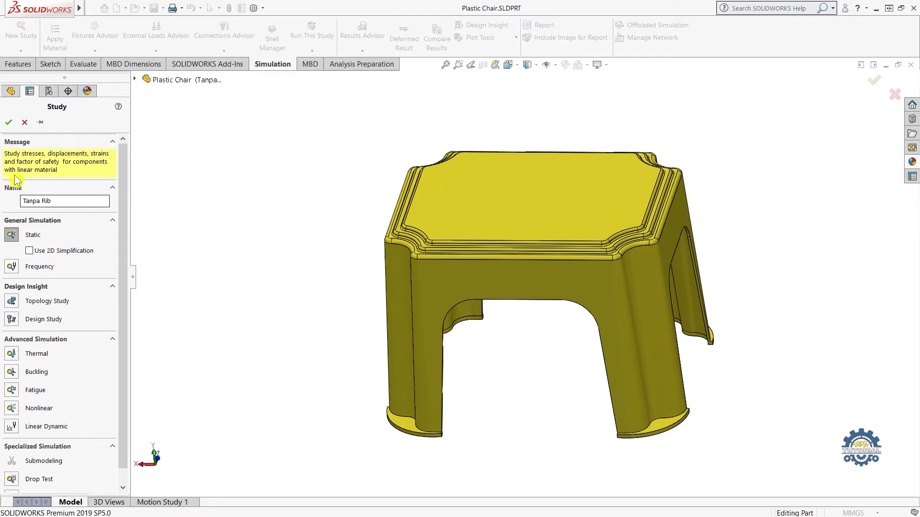
left_click(14, 126)
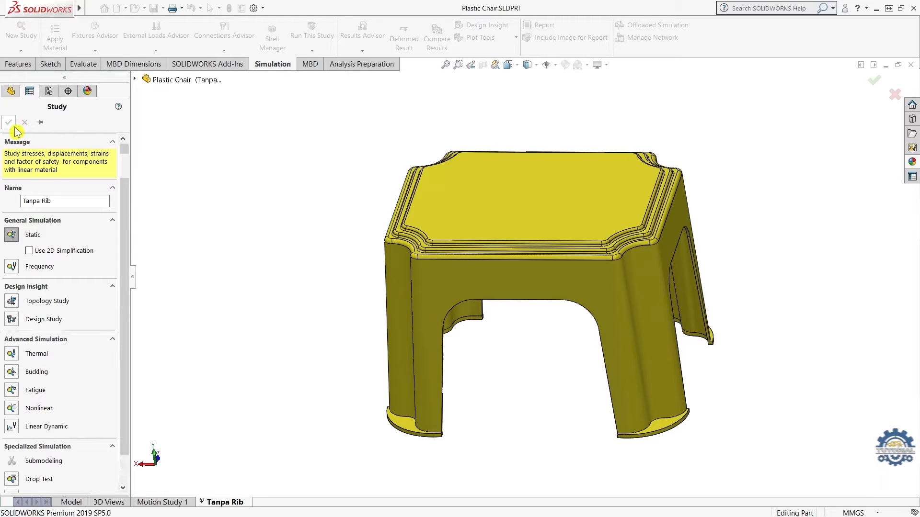
Review the new study's part, Fixtures, External Loads and Mesh entries alongside the chair model
mouse_move(432, 334)
middle_mouse_down()
mouse_move(441, 255)
mouse_move(447, 337)
mouse_move(439, 346)
middle_mouse_up()
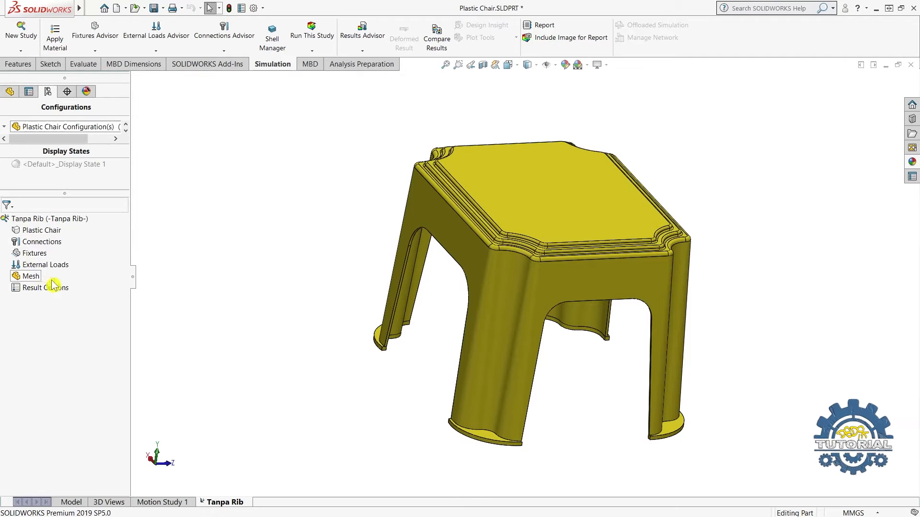
middle_click_drag(273, 295, 252, 278)
middle_click_drag(492, 316, 423, 283)
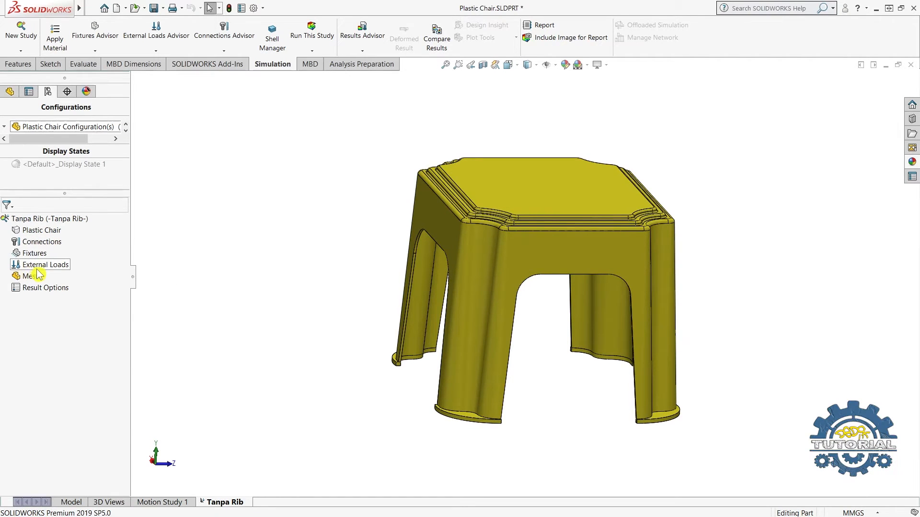
left_click(50, 232)
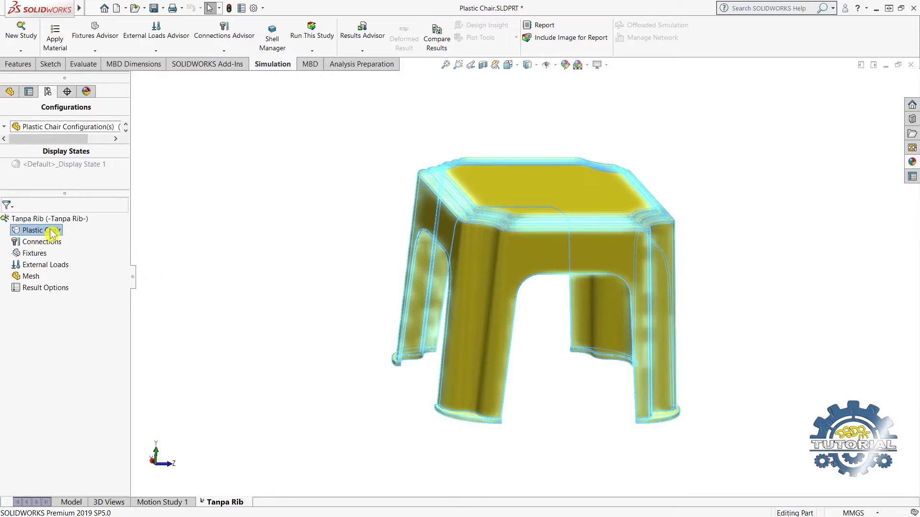
left_click(35, 257)
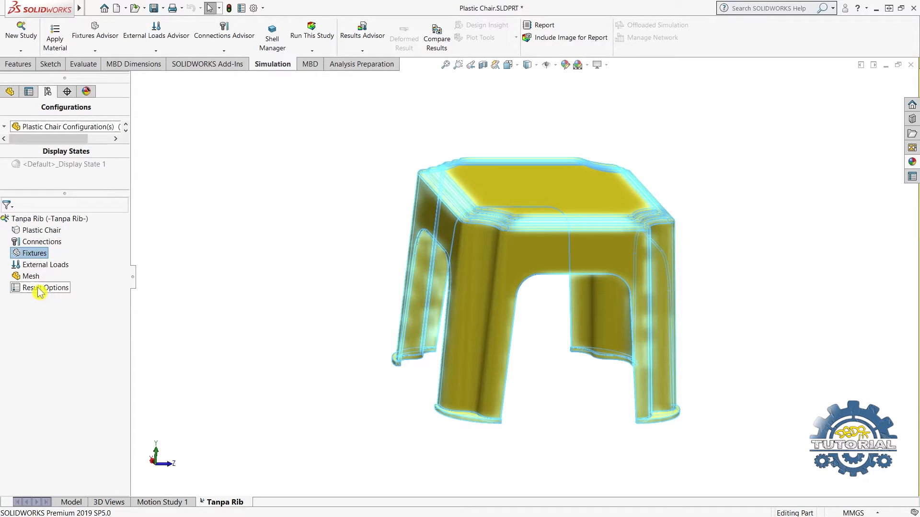
left_click(50, 266)
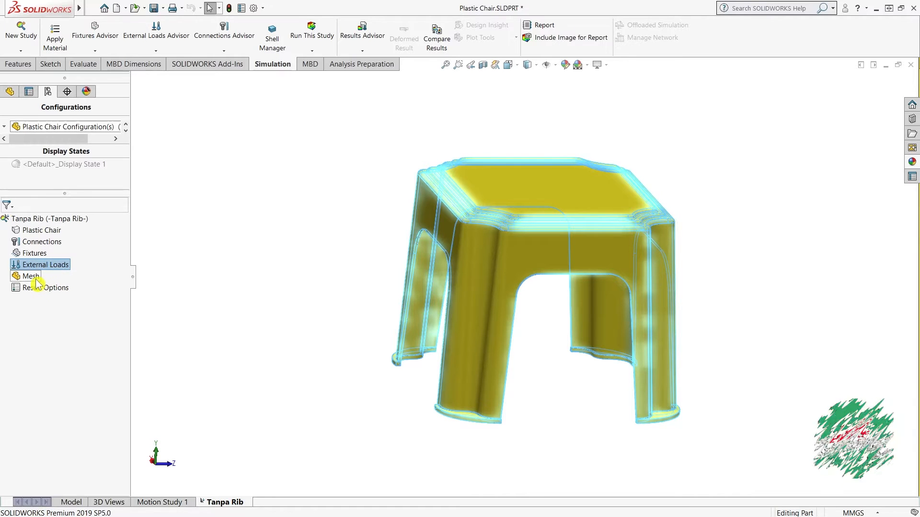
left_click(44, 278)
middle_click_drag(363, 327, 344, 329)
left_click(349, 353)
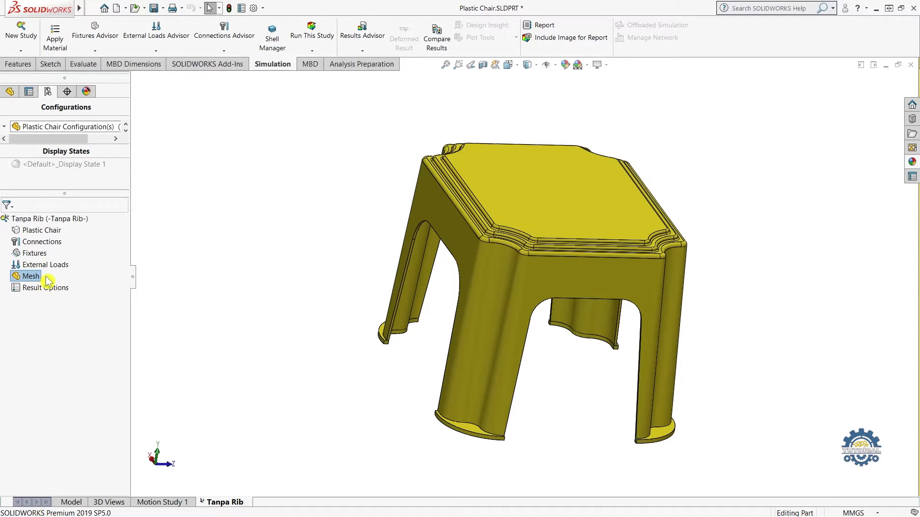
middle_click_drag(195, 336, 448, 280)
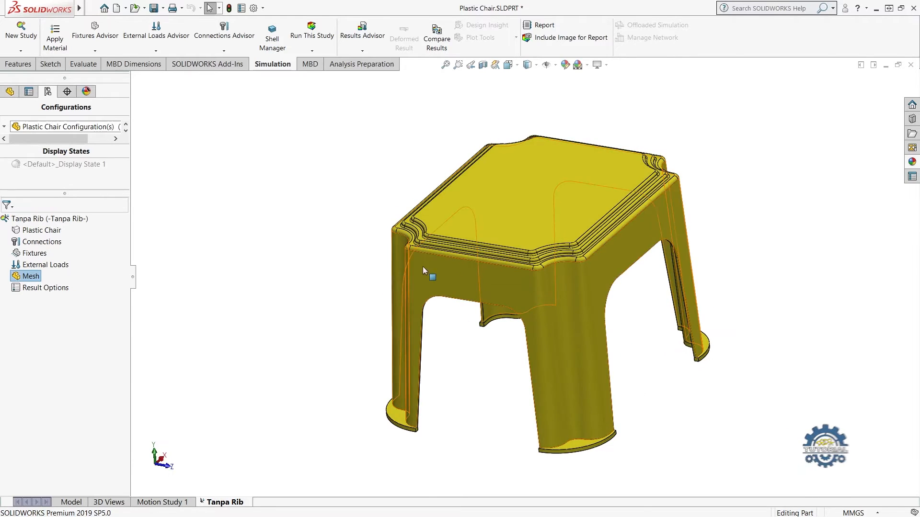
left_click(318, 282)
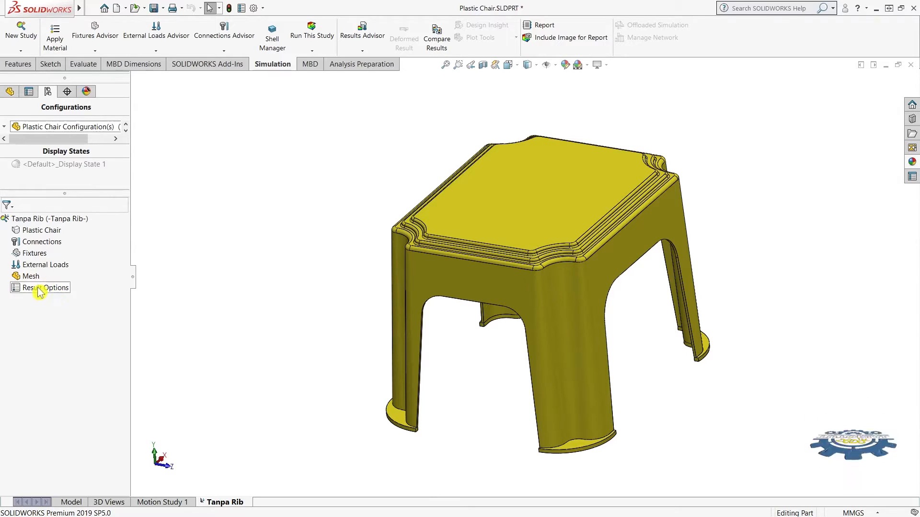
Open the material settings for the Plastic Chair part in the Tanpa Rib study
middle_click_drag(348, 352, 365, 329)
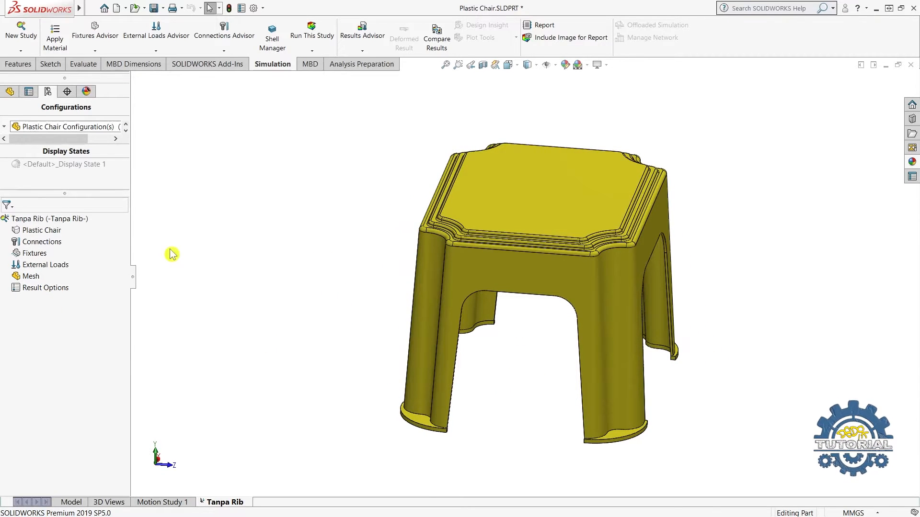
left_click(54, 230)
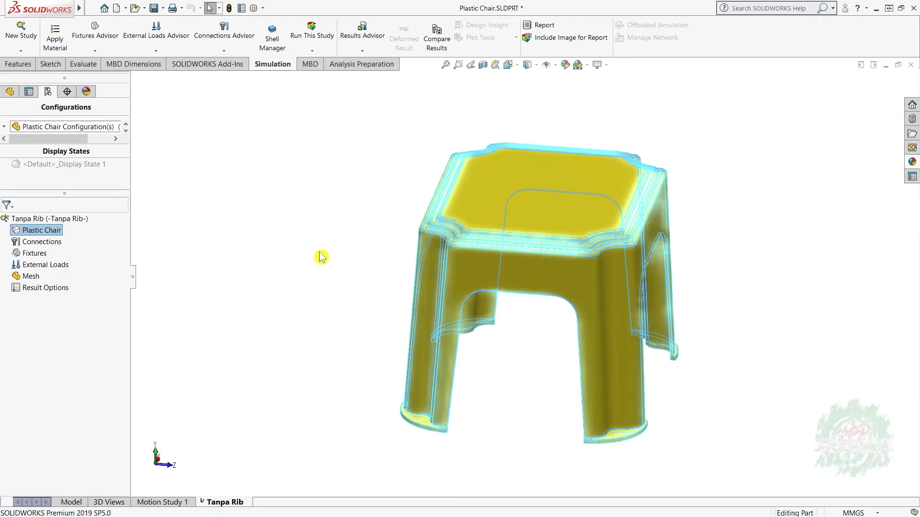
right_click(58, 232)
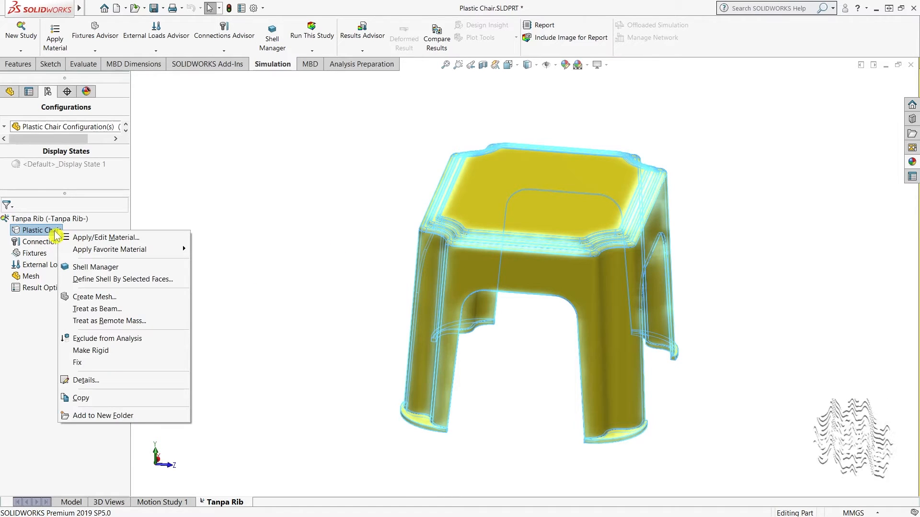
left_click(96, 237)
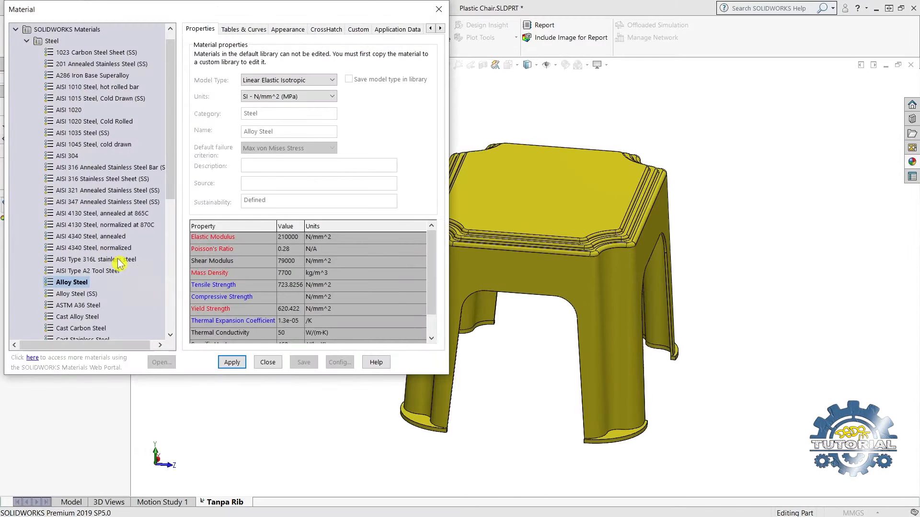
Find the Plastics category in the SOLIDWORKS Materials library and select ABS
scroll(111, 262, "down", 3)
scroll(111, 262, "up", 5)
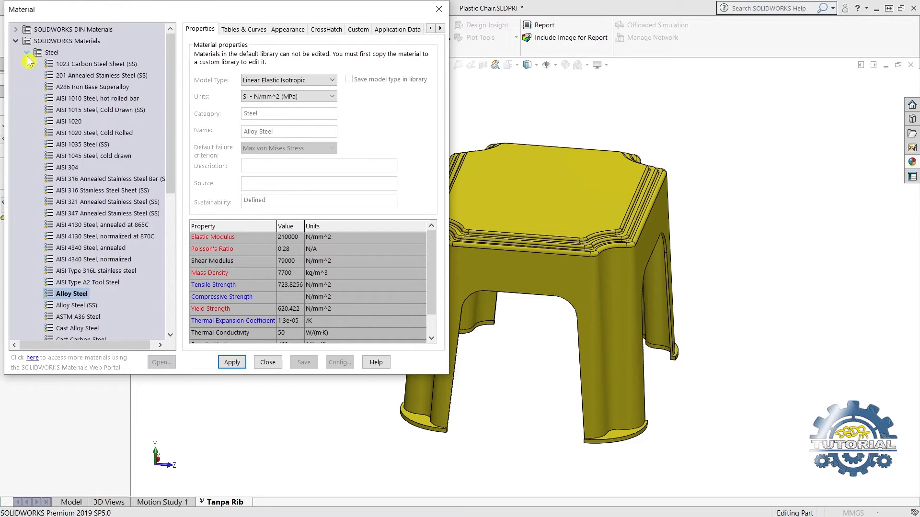
scroll(29, 57, "down", 8)
left_click(30, 225)
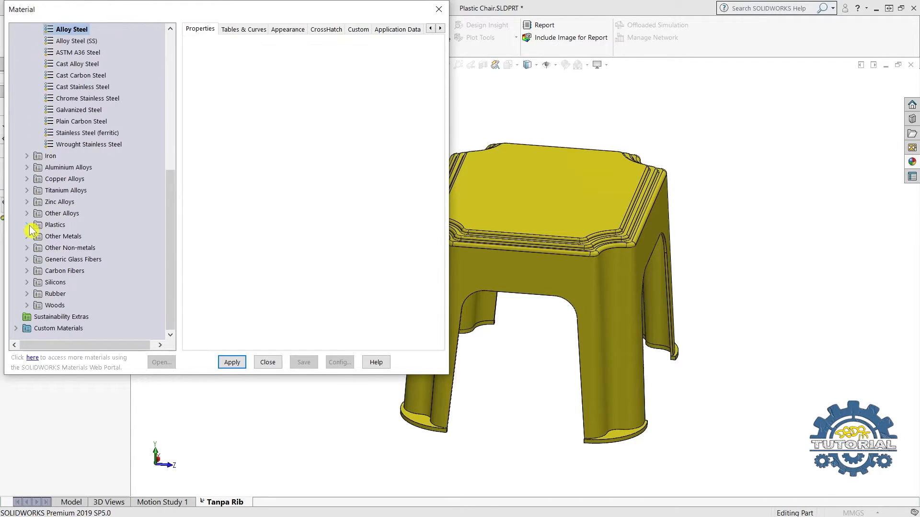
scroll(30, 230, "down", 10)
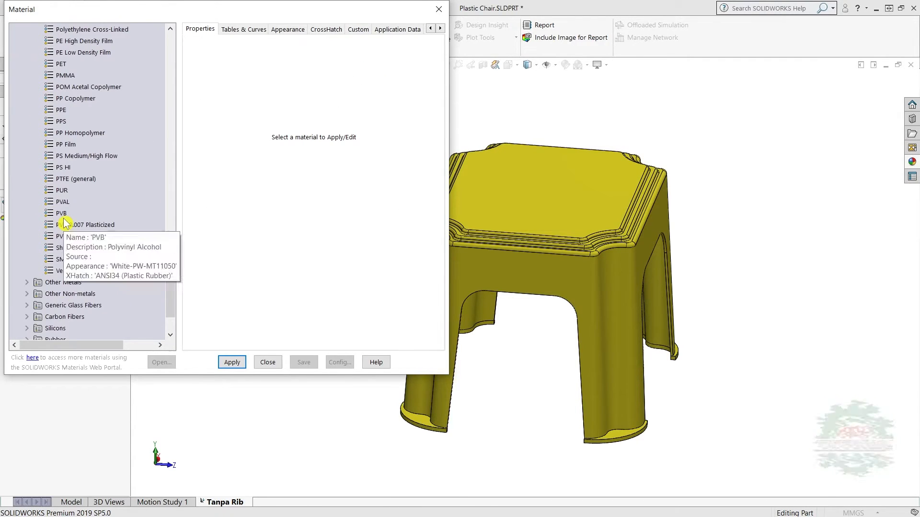
scroll(66, 233, "up", 2)
scroll(67, 232, "up", 8)
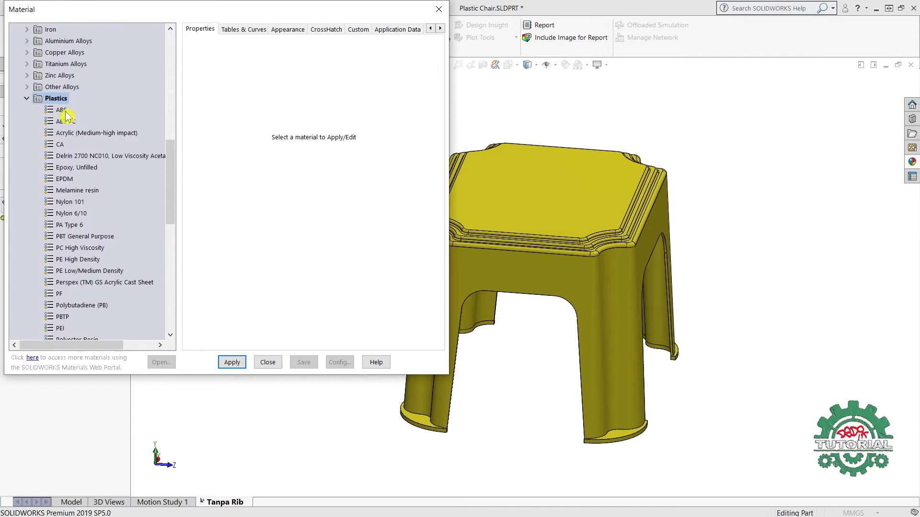
left_click(60, 110)
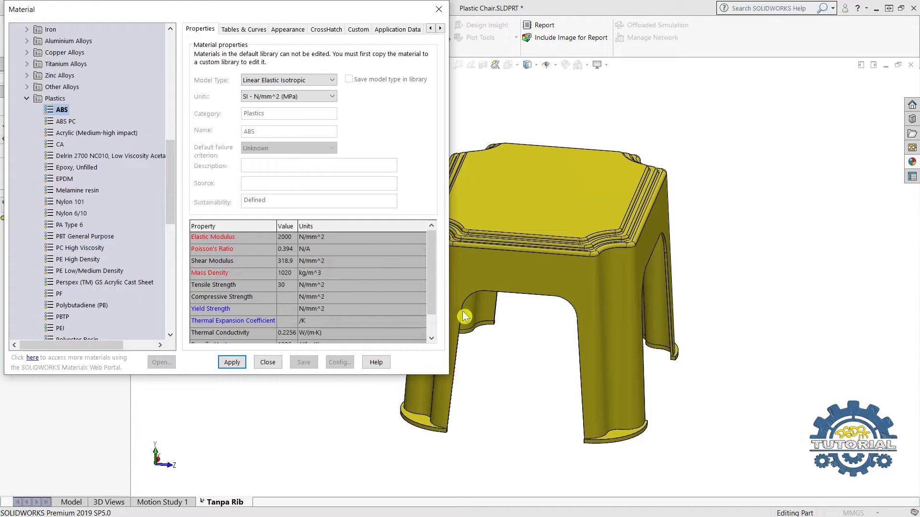
Examine the library ABS material's property table, including its tensile, compressive and yield strength entries
left_click_drag(233, 17, 251, 49)
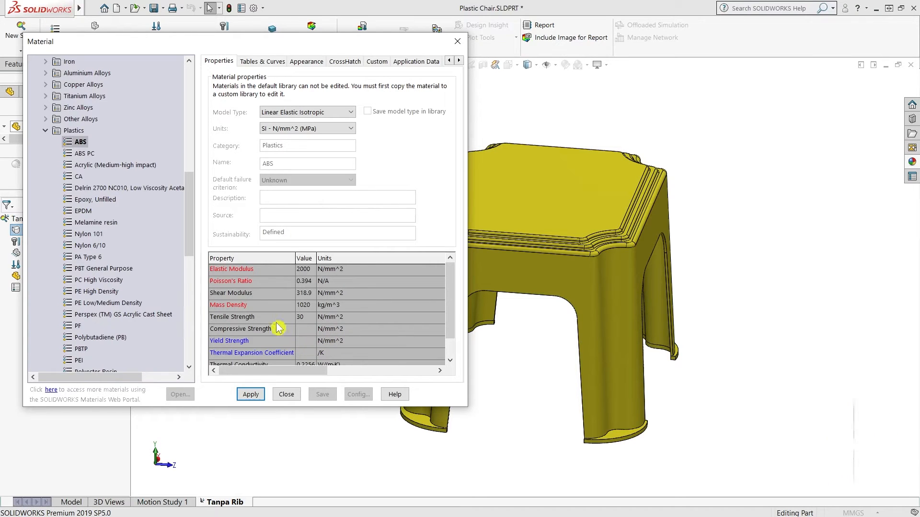
scroll(154, 302, "up", 2)
scroll(154, 302, "down", 8)
scroll(152, 303, "up", 5)
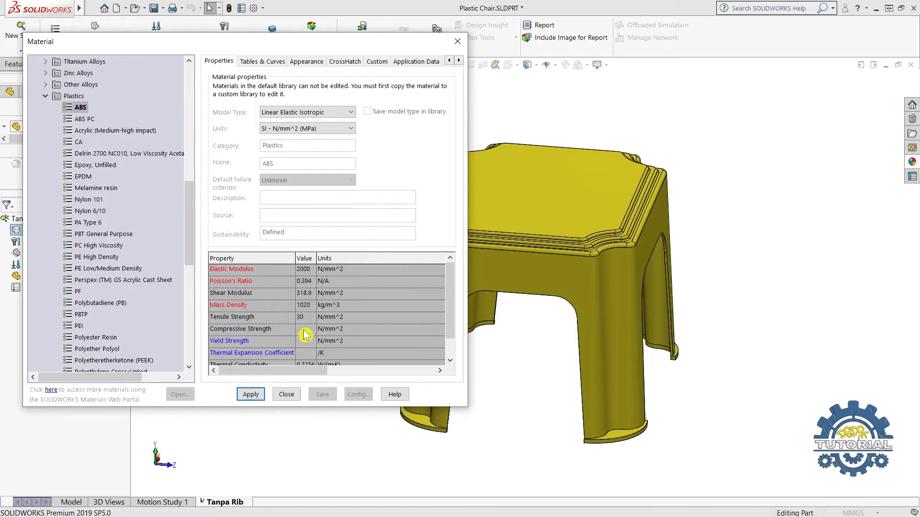
mouse_move(274, 47)
left_mouse_down()
mouse_move(251, 47)
mouse_move(265, 52)
left_mouse_up()
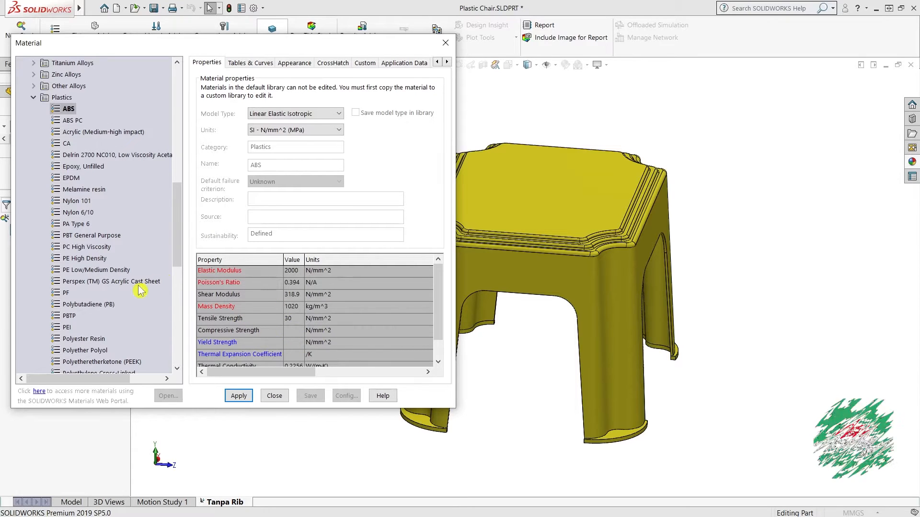
Copy the library ABS material and expand the Plastics category within Custom Materials
right_click(70, 113)
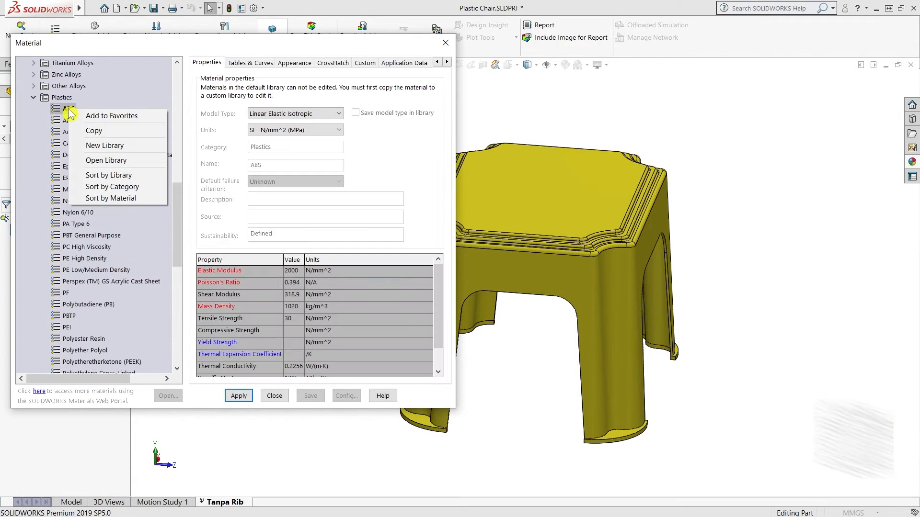
left_click(95, 130)
scroll(96, 153, "down", 10)
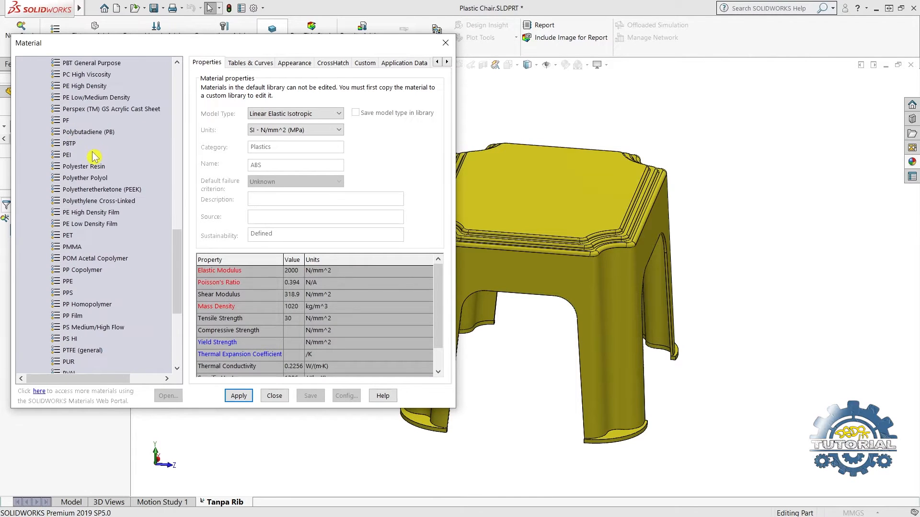
left_click(65, 362)
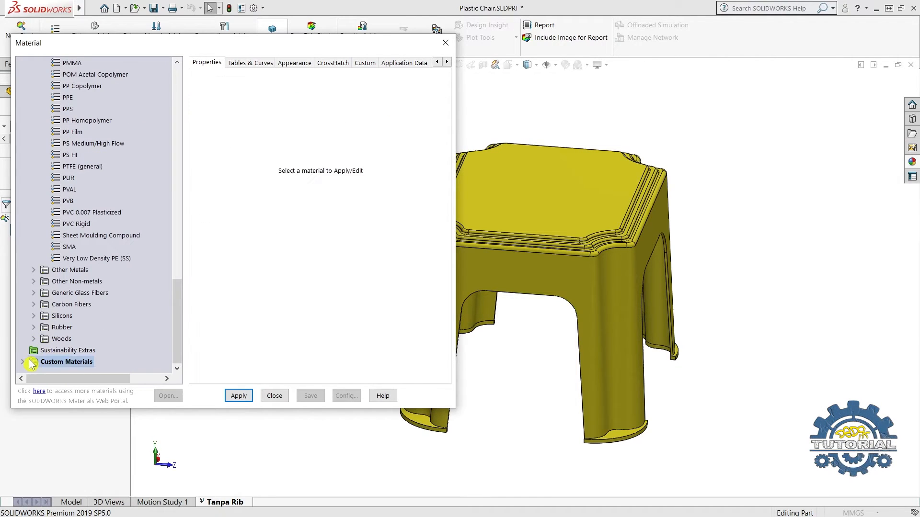
left_click(22, 362)
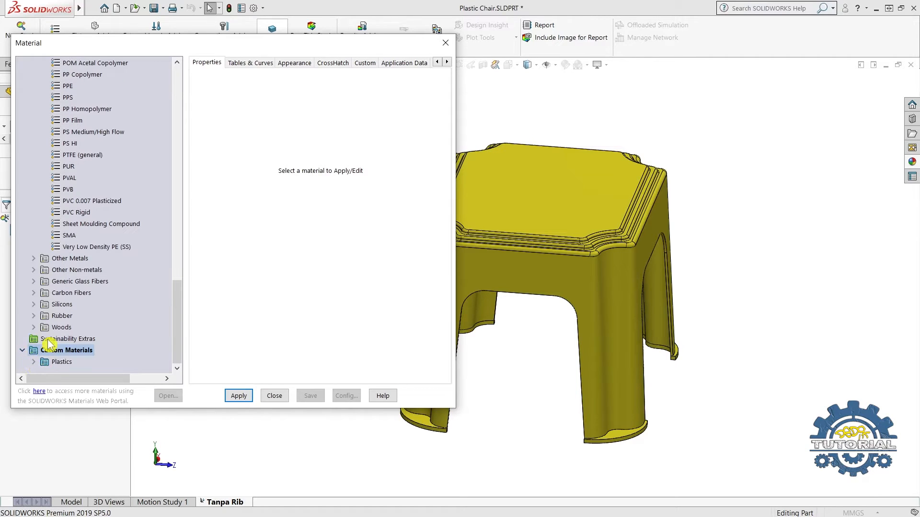
right_click(49, 340)
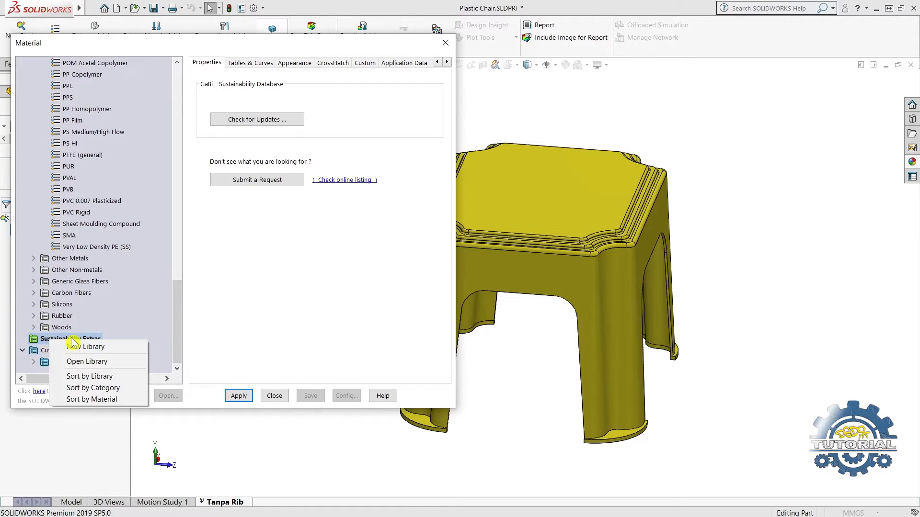
left_click(34, 352)
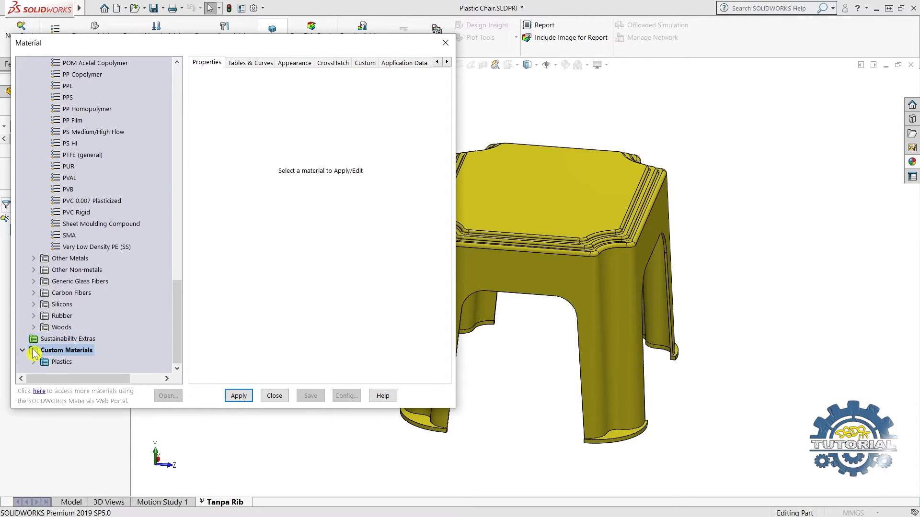
right_click(57, 356)
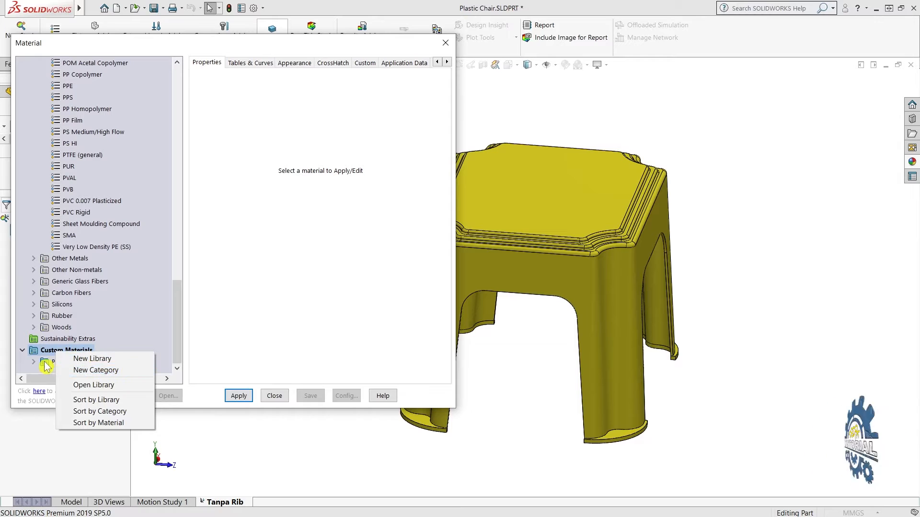
left_click(55, 362)
left_click(36, 362)
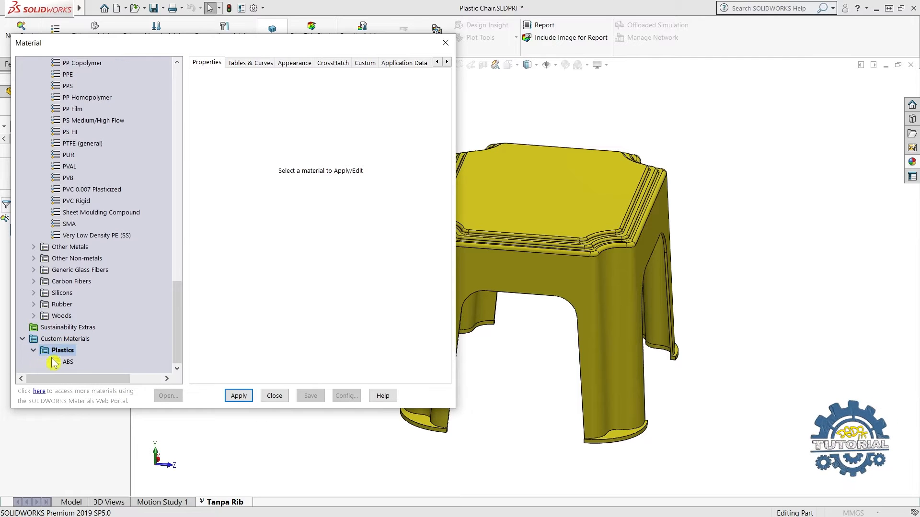
Review the editing options of the custom Plastics category, including where a copied material can be pasted
right_click(61, 355)
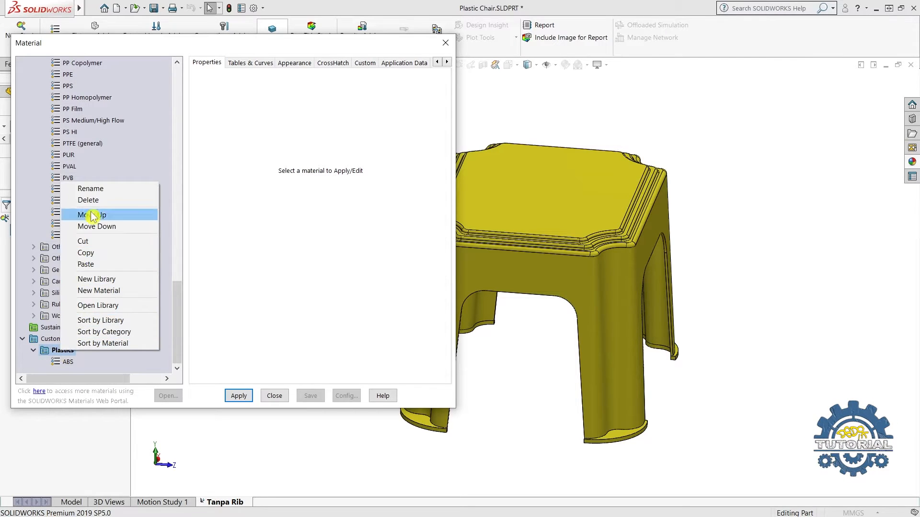
left_click(67, 362)
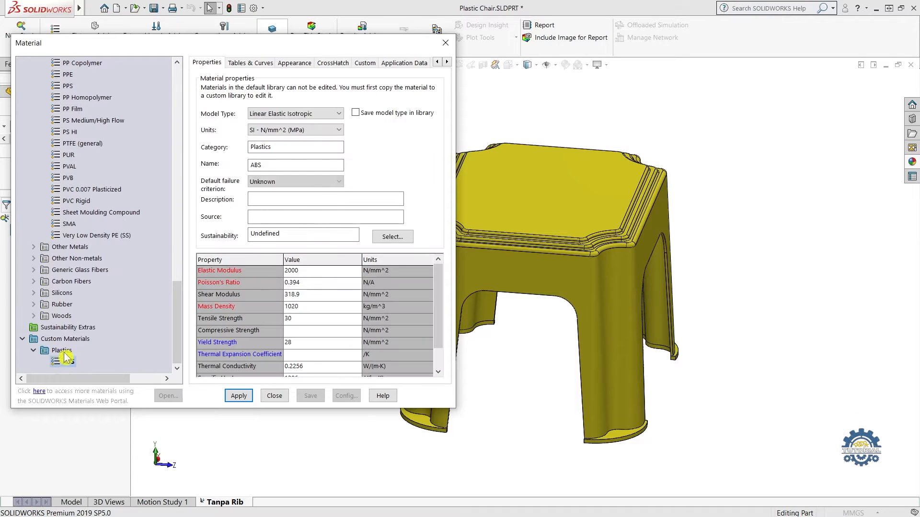
left_click(65, 350)
left_click(65, 351)
right_click(66, 350)
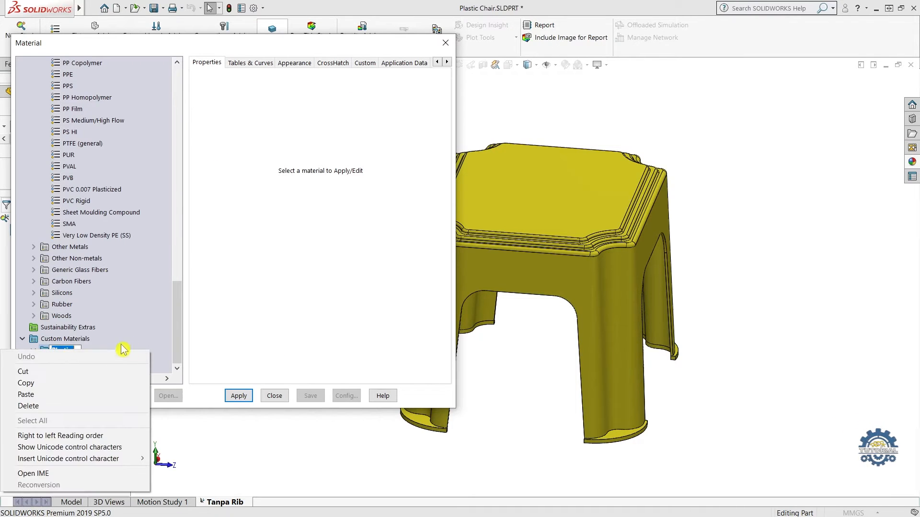
left_click(140, 342)
left_click(62, 351)
right_click(67, 350)
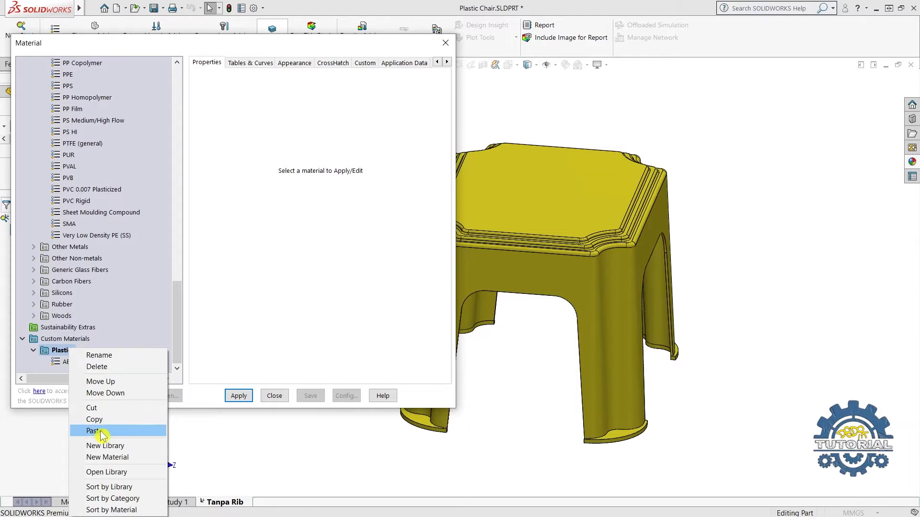
Apply the ABS material from the custom Plastics category to the chair and close the material settings
left_click(66, 364)
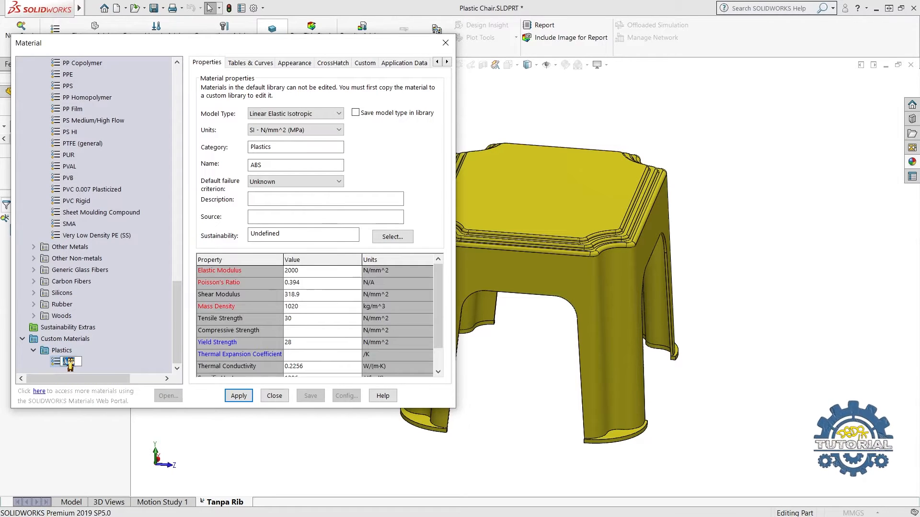
left_click(143, 359)
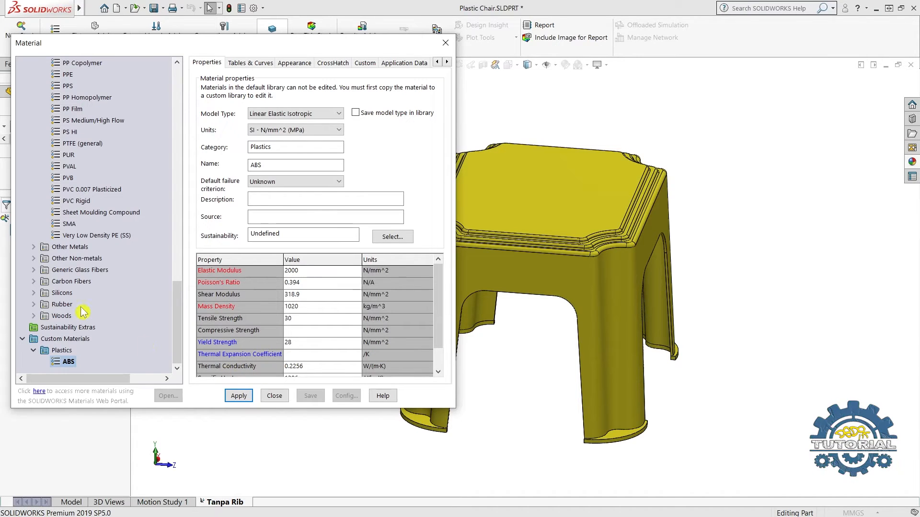
left_click(239, 397)
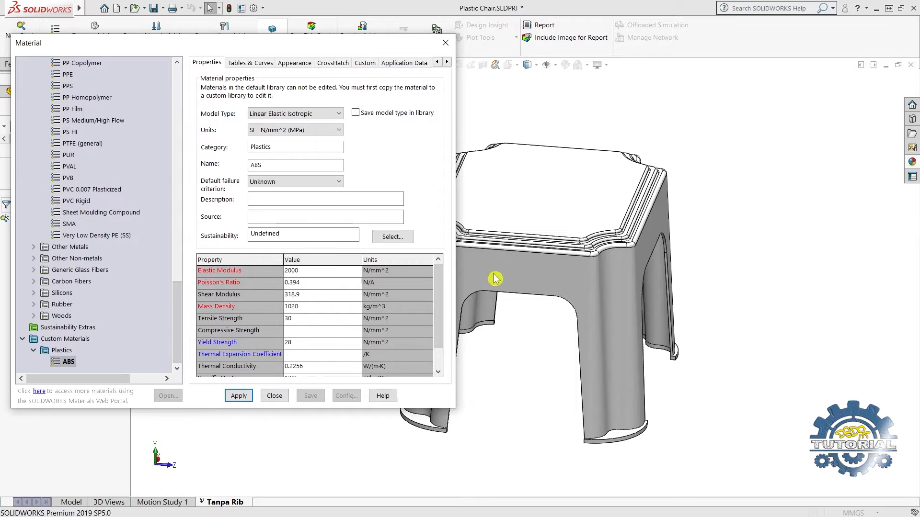
left_click(446, 43)
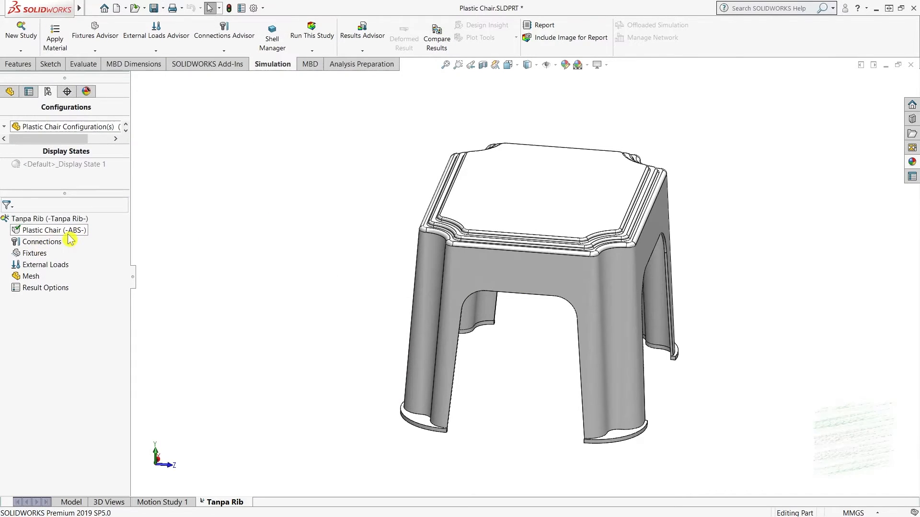
Apply a Fixed Geometry fixture to the bottom faces of the chair's four feet
mouse_move(429, 328)
middle_mouse_down()
mouse_move(390, 312)
mouse_move(422, 336)
middle_mouse_up()
left_click(41, 254)
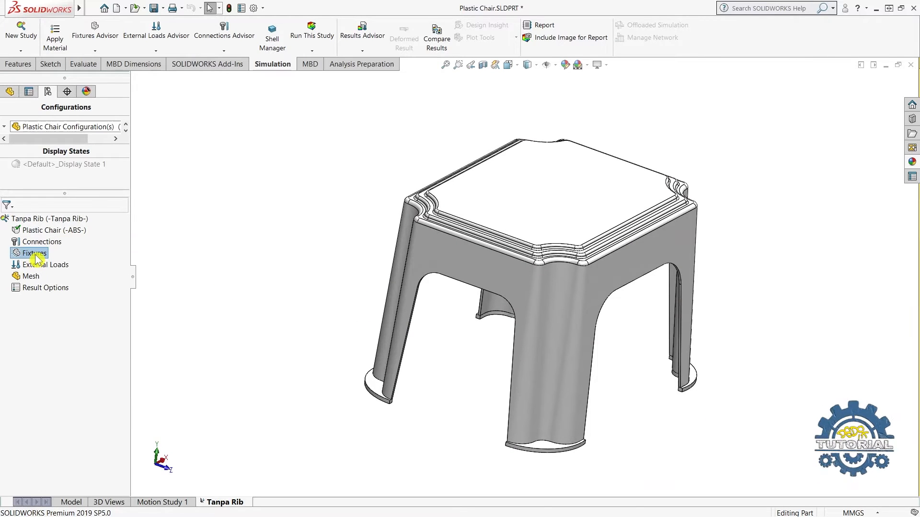
right_click(36, 257)
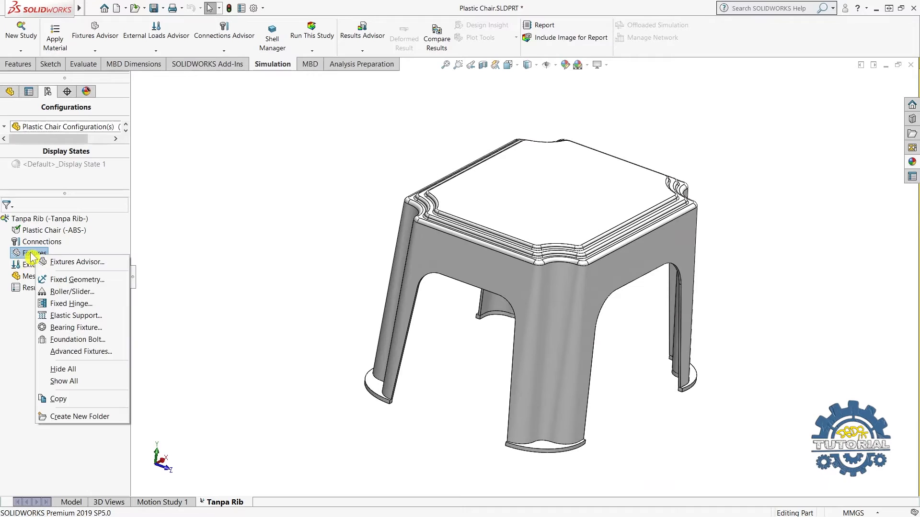
right_click(31, 254)
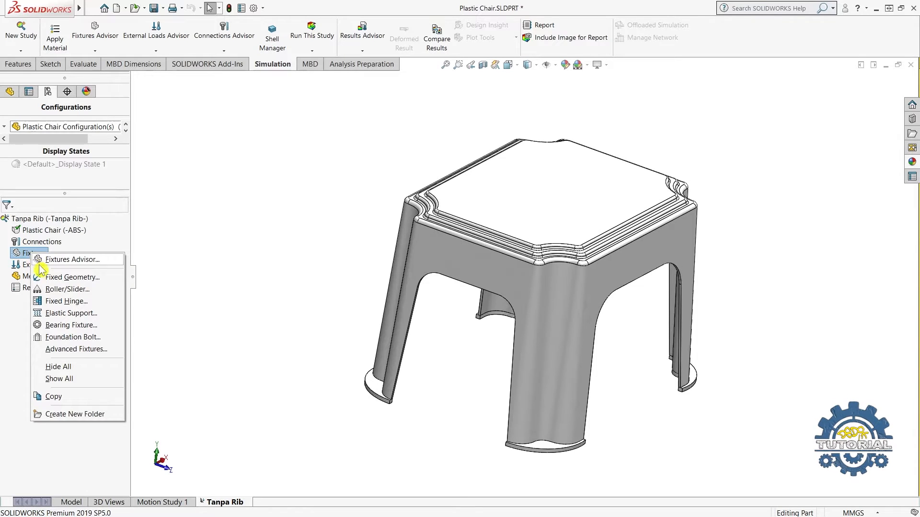
left_click(85, 277)
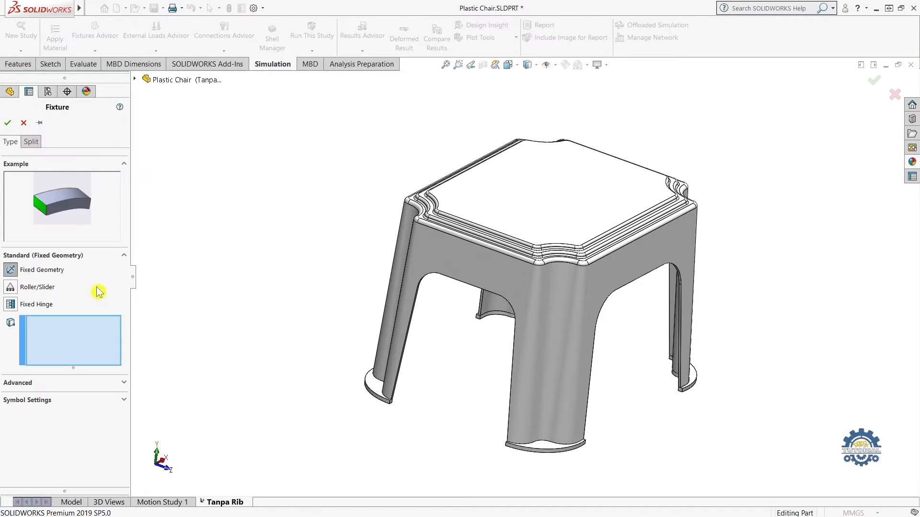
middle_click_drag(334, 367, 384, 228)
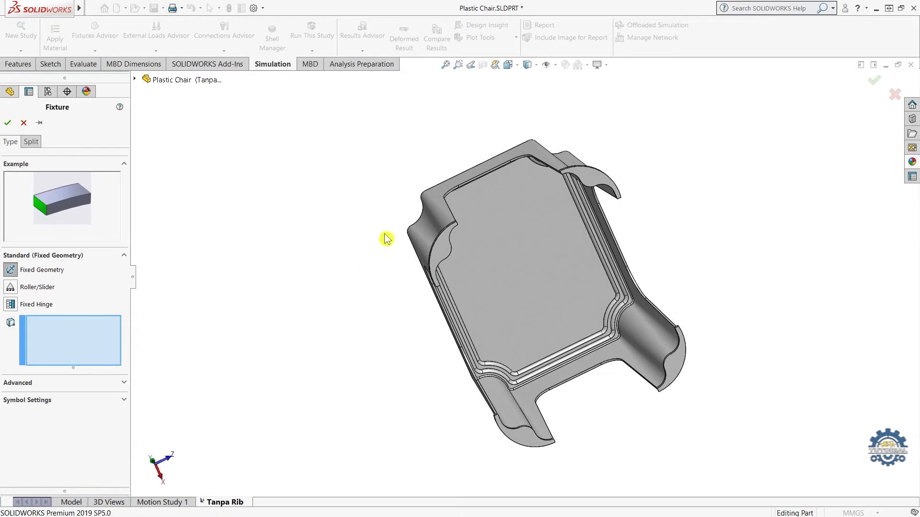
middle_click_drag(530, 269, 552, 283)
scroll(652, 231, "down", 5)
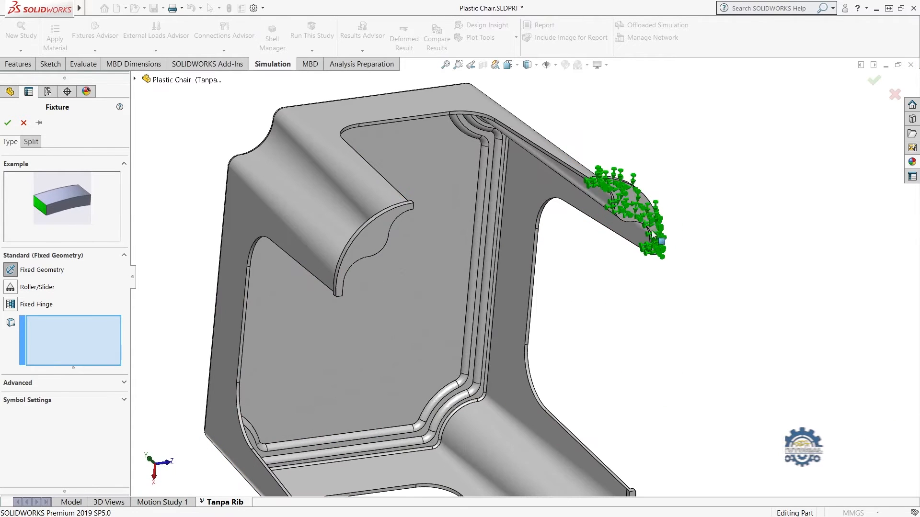
left_click(631, 206)
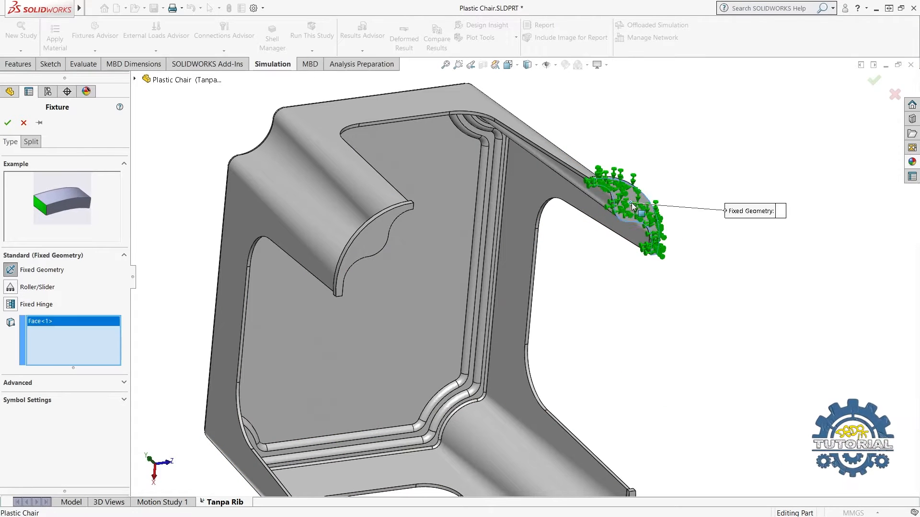
left_click(370, 238)
scroll(410, 269, "up", 3)
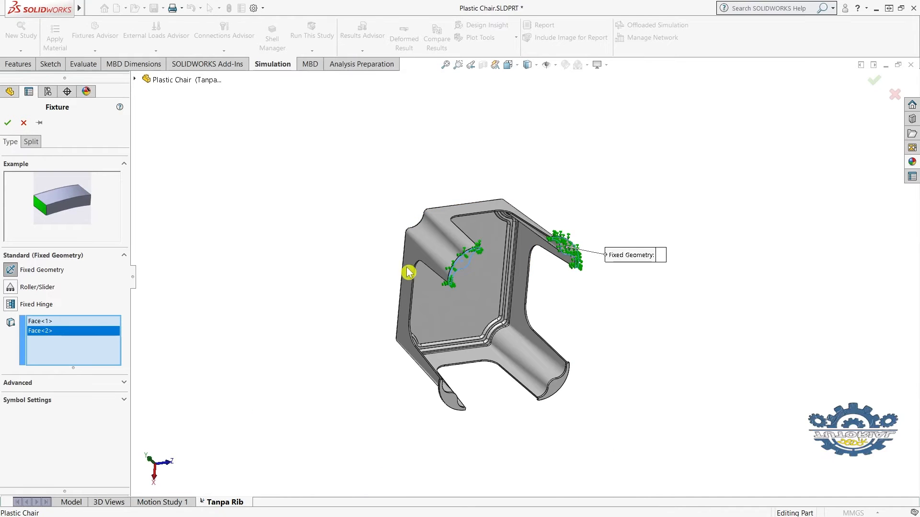
scroll(455, 410, "down", 3)
left_click(503, 434)
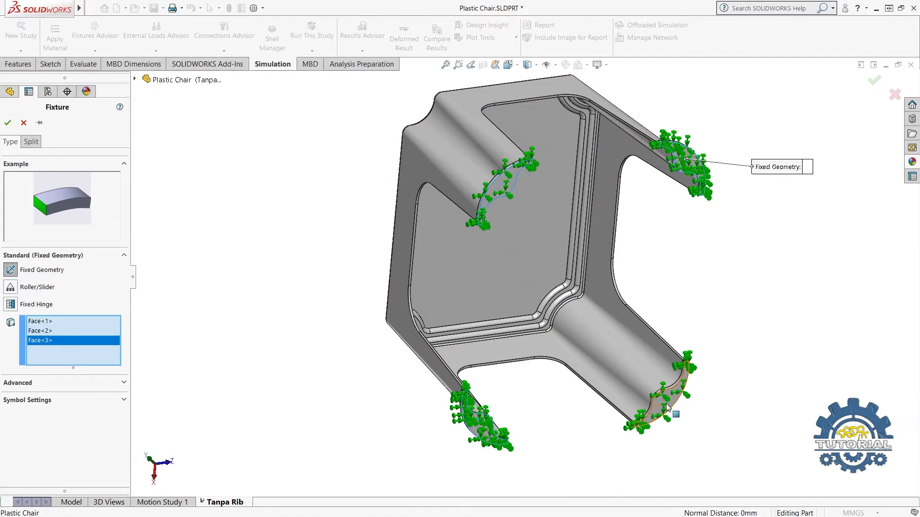
left_click(670, 408)
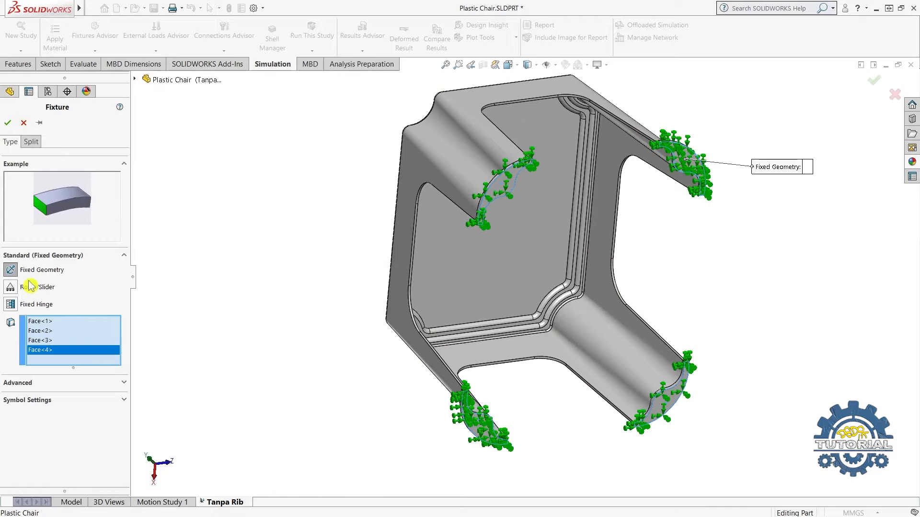
left_click(8, 126)
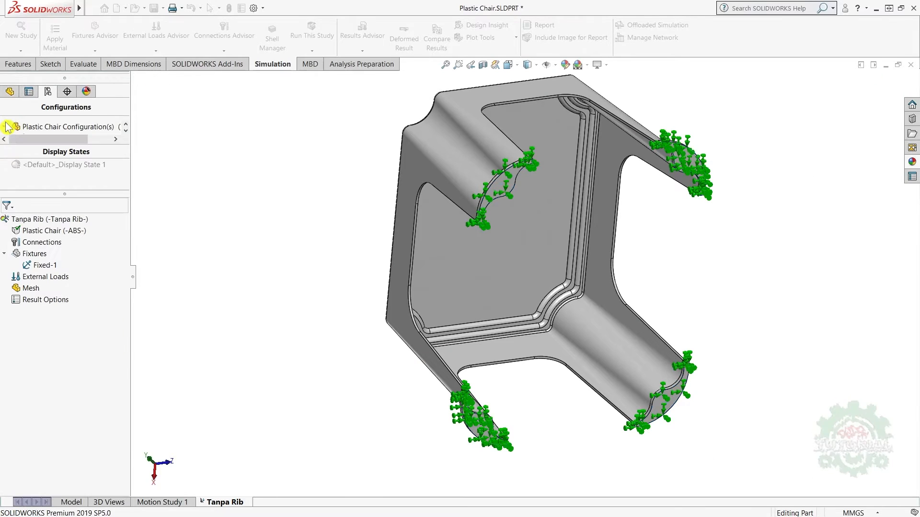
Start an external Force load acting normal to the chair's flat top seat face
middle_click_drag(387, 242, 495, 249)
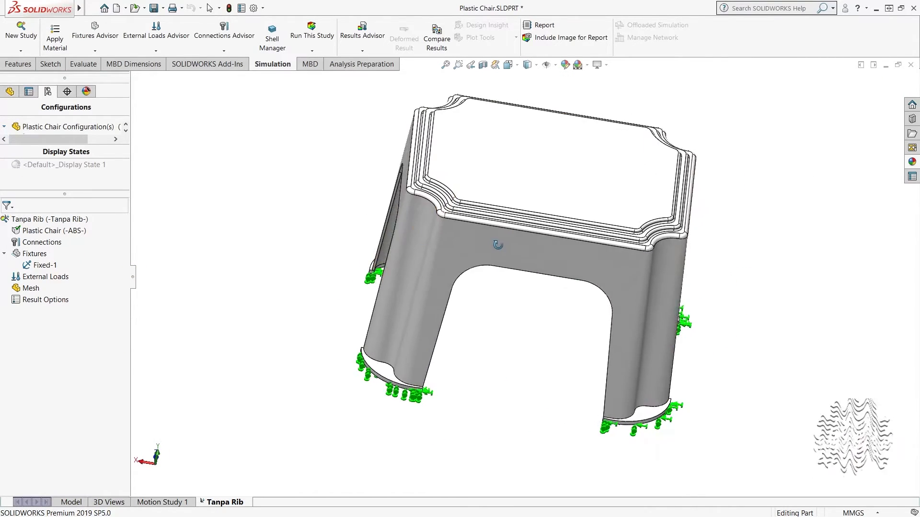
left_click(47, 280)
right_click(46, 281)
right_click(54, 282)
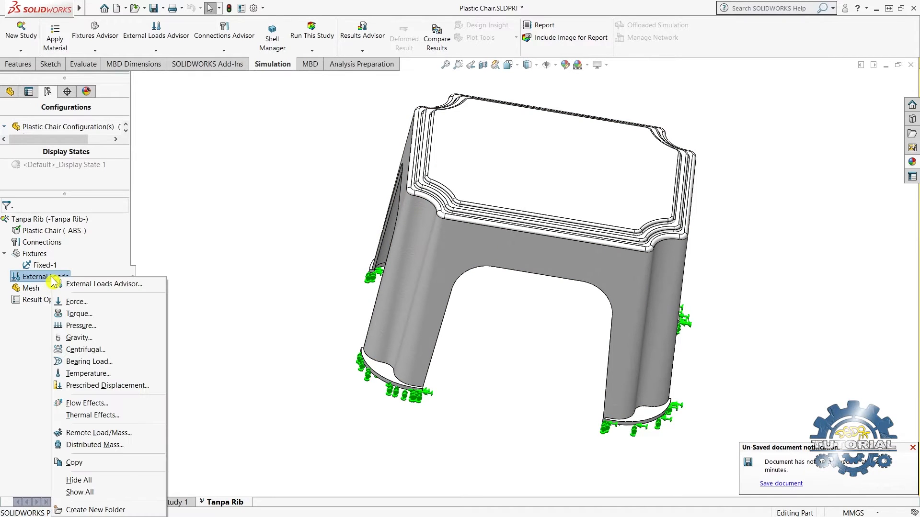
left_click(80, 302)
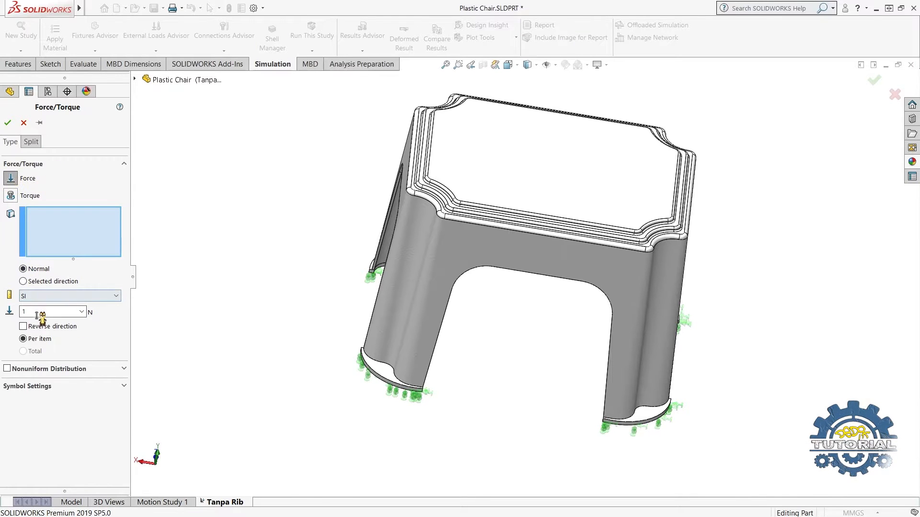
middle_click_drag(241, 329, 289, 343)
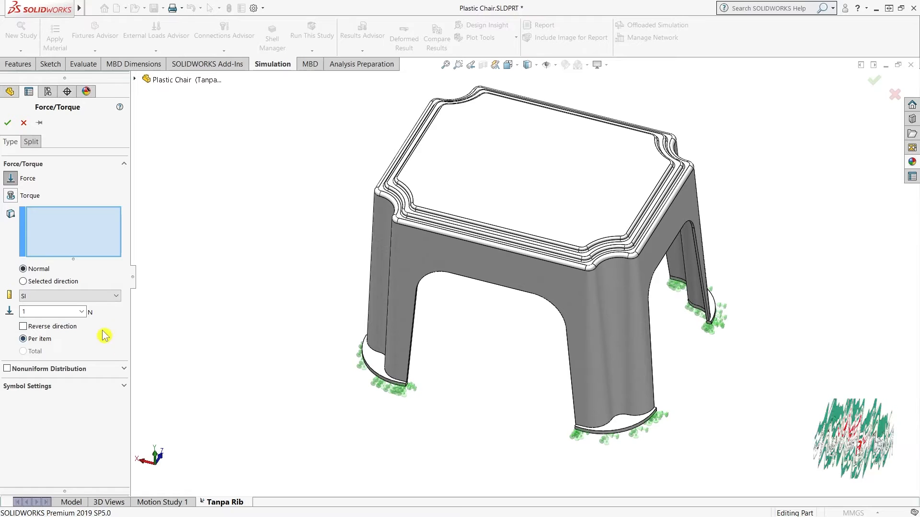
double_click(83, 314)
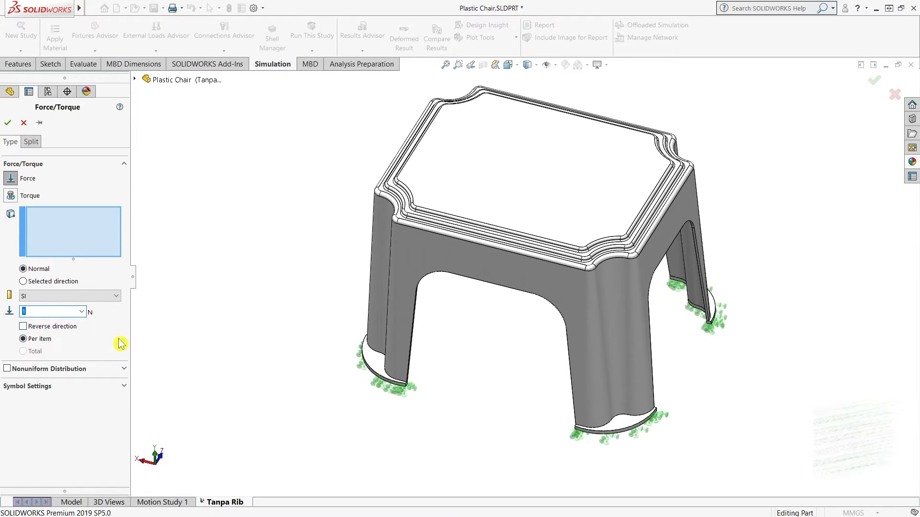
middle_click_drag(297, 350, 569, 266)
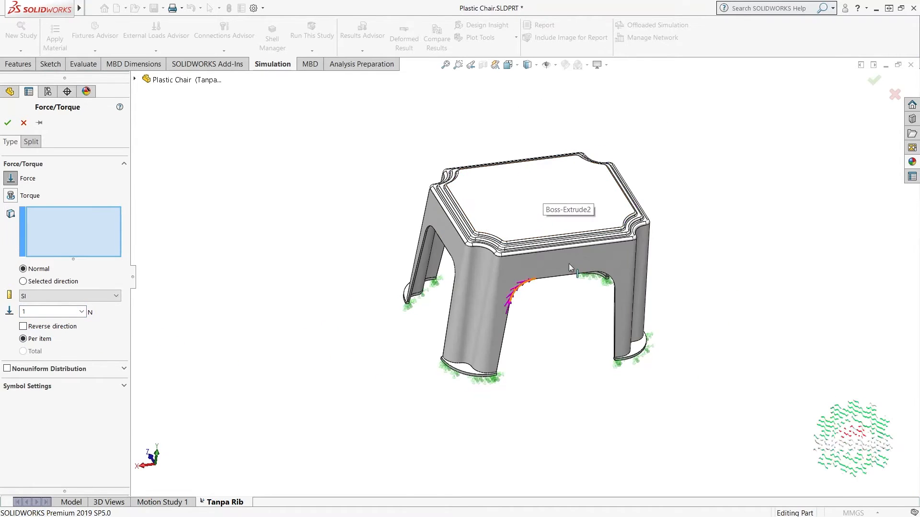
scroll(569, 259, "down", 3)
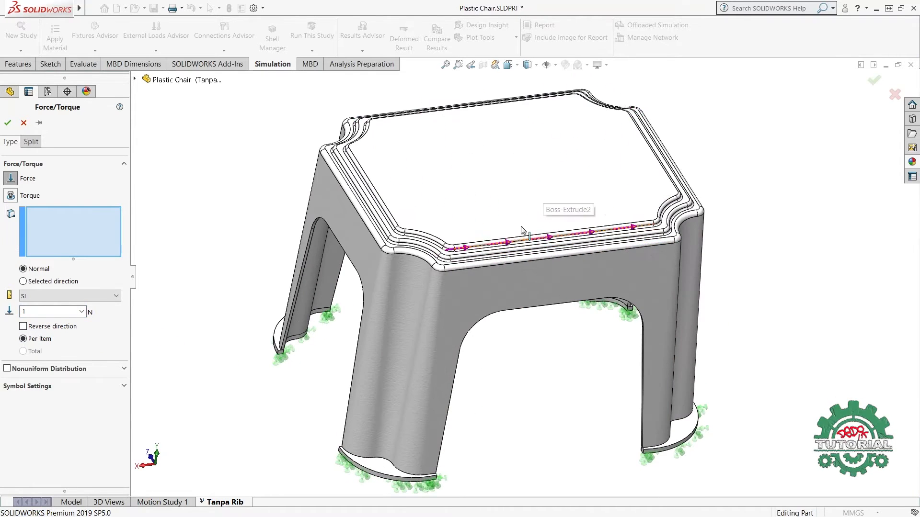
left_click(478, 163)
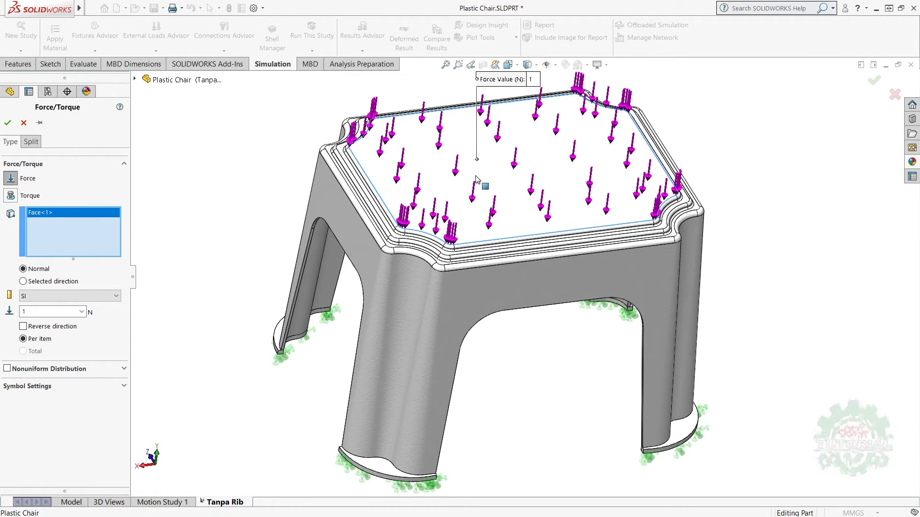
Set the seat force to 1200 N per item and accept the load
scroll(480, 171, "up", 1)
scroll(485, 170, "down", 1)
scroll(495, 170, "up", 1)
mouse_move(517, 179)
middle_mouse_down()
mouse_move(508, 182)
mouse_move(517, 195)
middle_mouse_up()
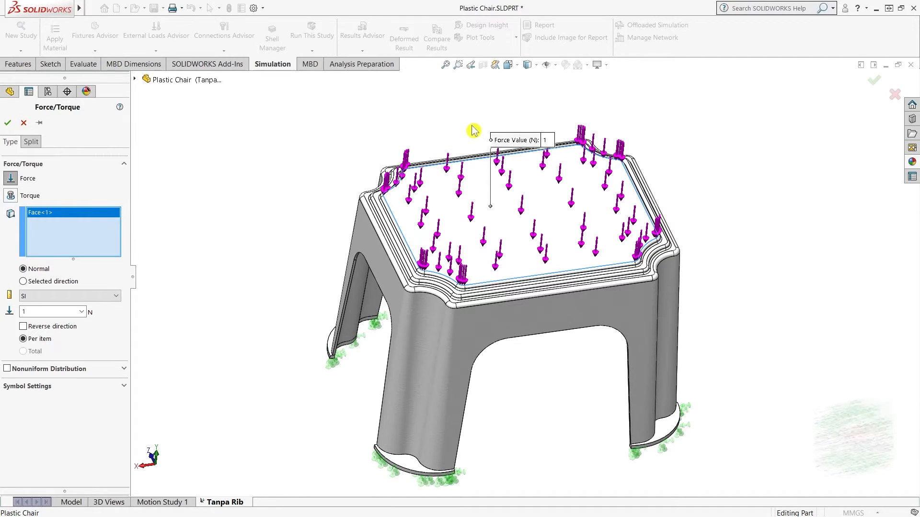
double_click(24, 311)
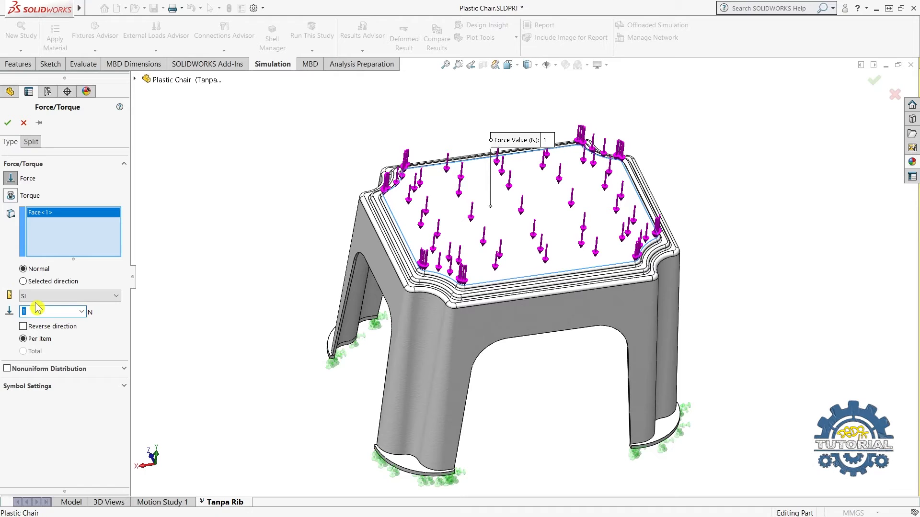
type("1200")
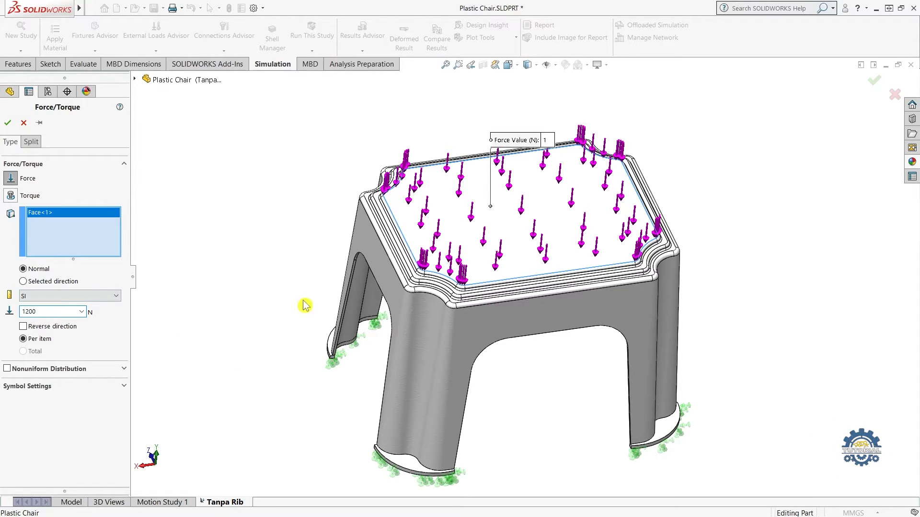
middle_click_drag(330, 383, 484, 213)
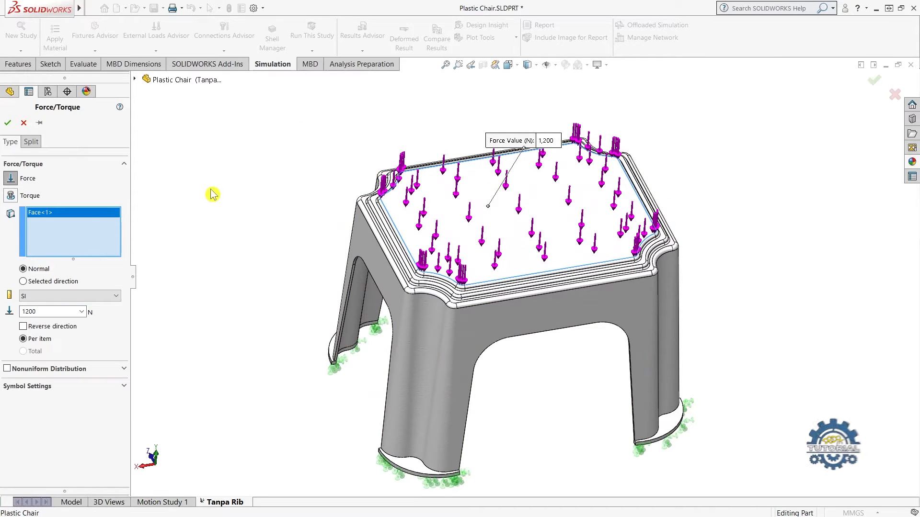
left_click(8, 124)
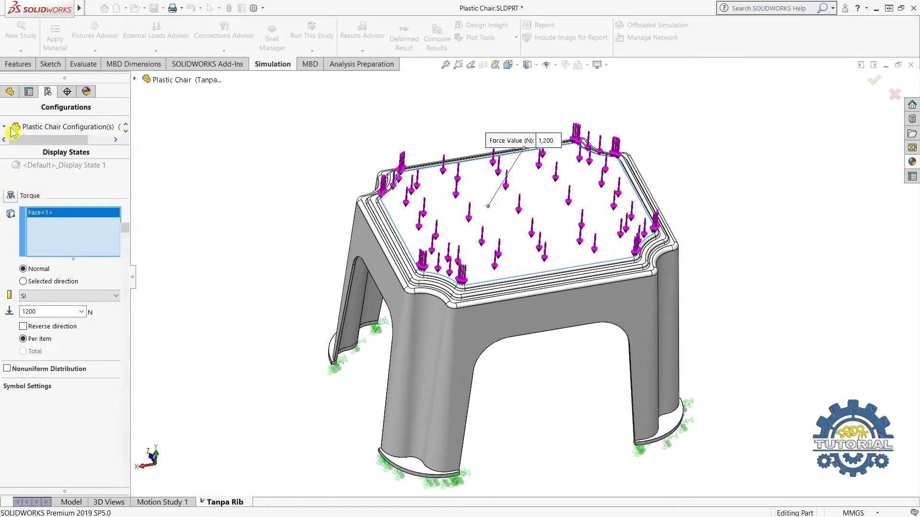
Open the mesh creation settings for the chair study
middle_click_drag(206, 297, 408, 397)
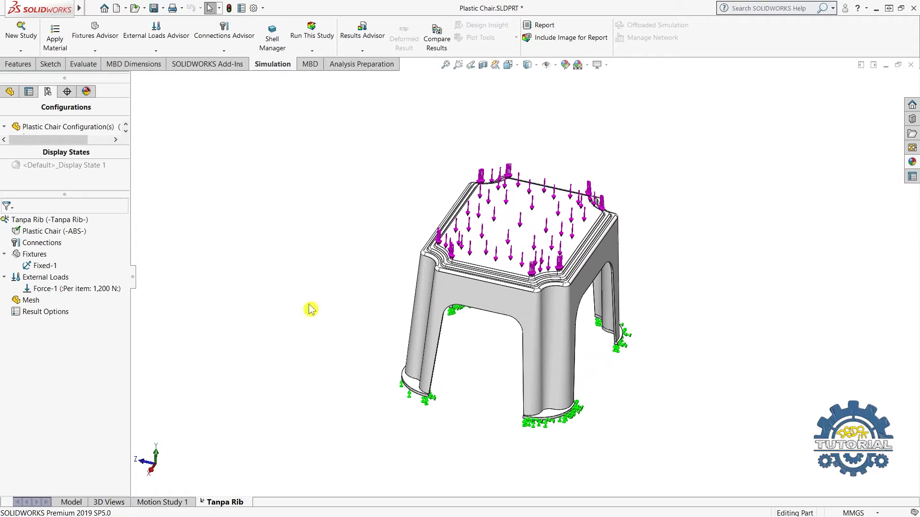
right_click(31, 302)
right_click(27, 301)
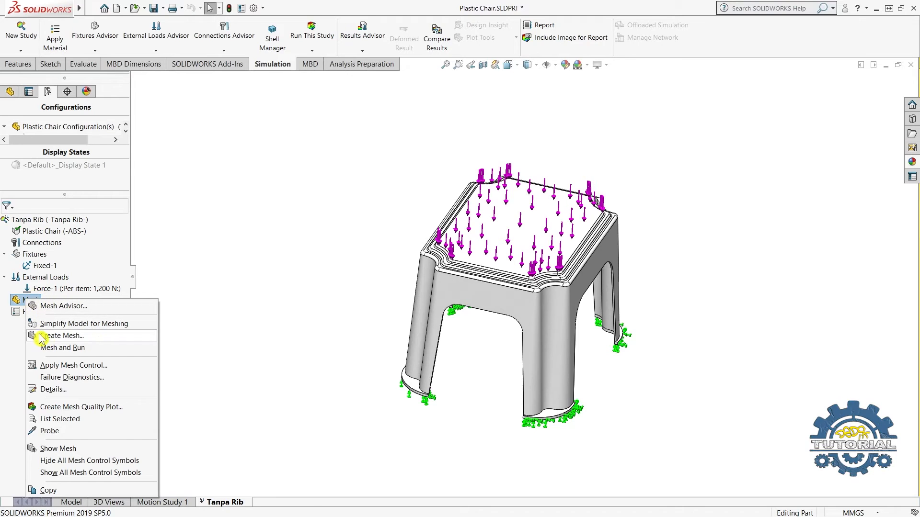
left_click(71, 337)
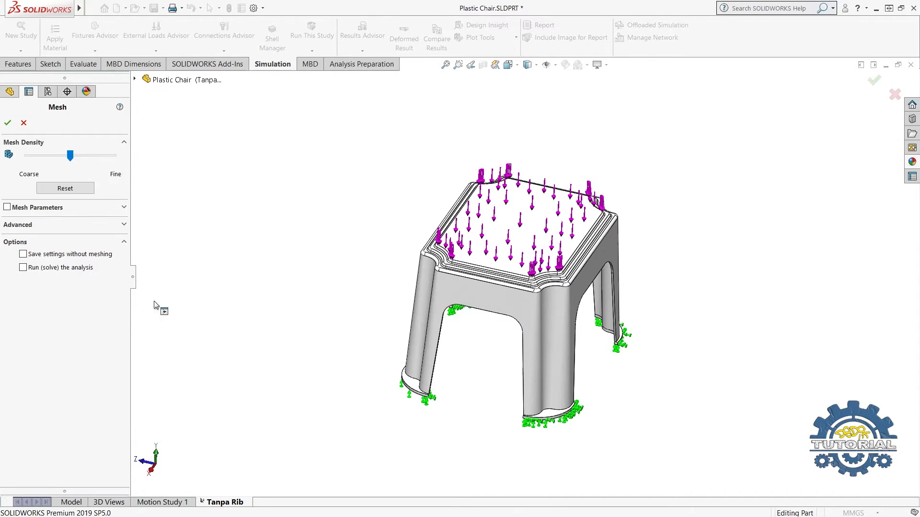
Examine the chair's legs, side walls and stepped seat rim with its rounded corners as regions to mesh
scroll(507, 324, "down", 2)
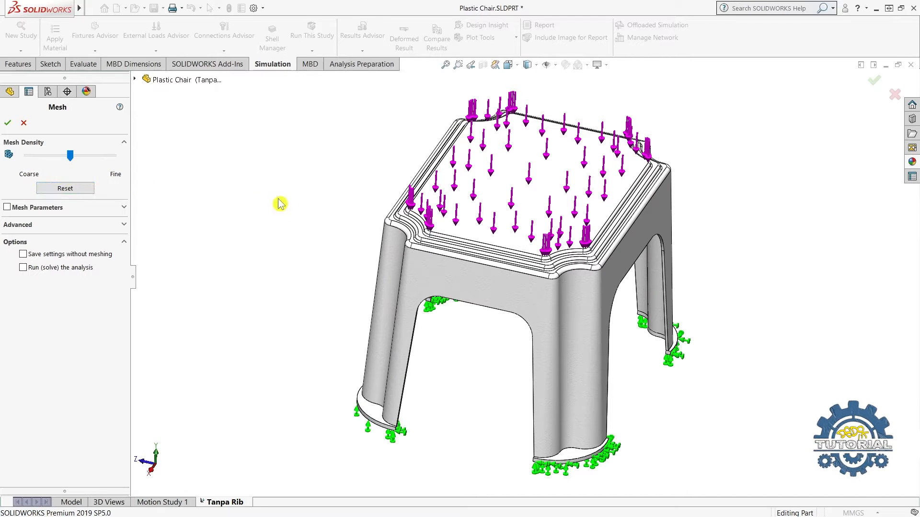
scroll(278, 215, "down", 2)
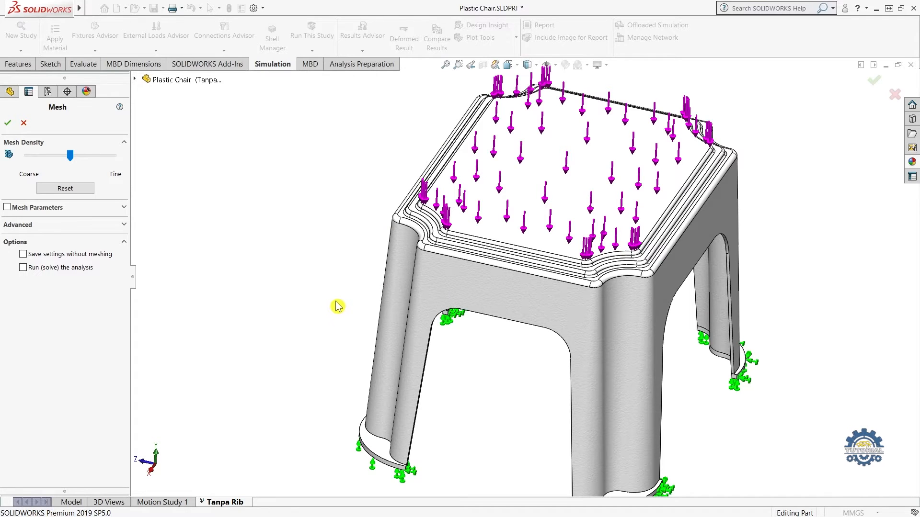
scroll(342, 321, "up", 2)
middle_click_drag(376, 282, 387, 320)
middle_click_drag(450, 284, 454, 165)
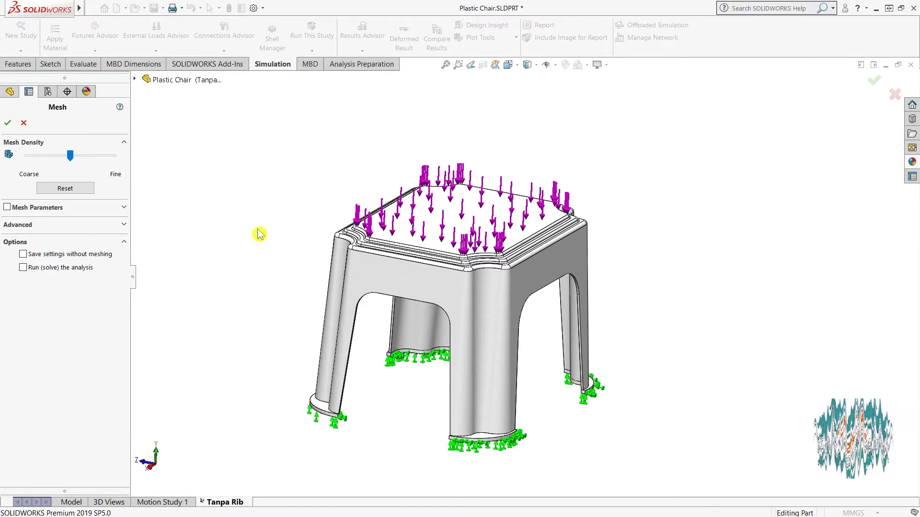
scroll(294, 240, "up", 1)
scroll(295, 241, "down", 1)
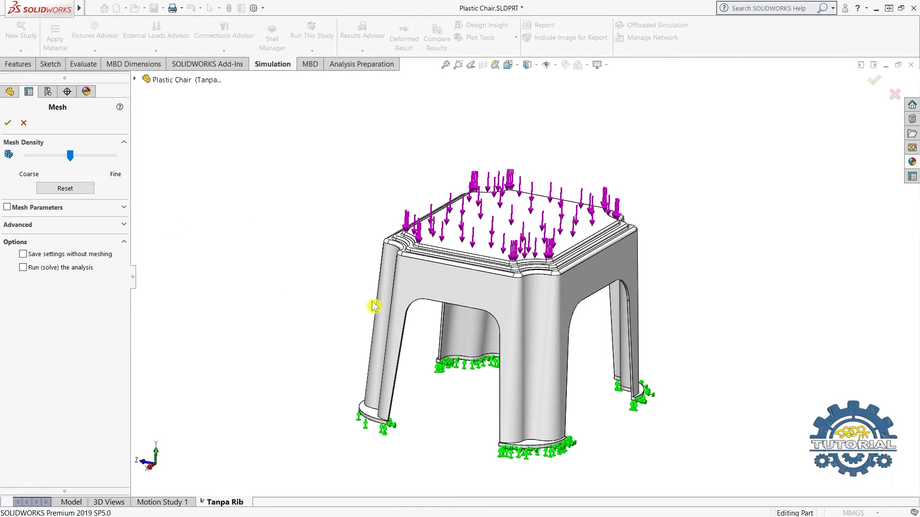
scroll(482, 297, "down", 4)
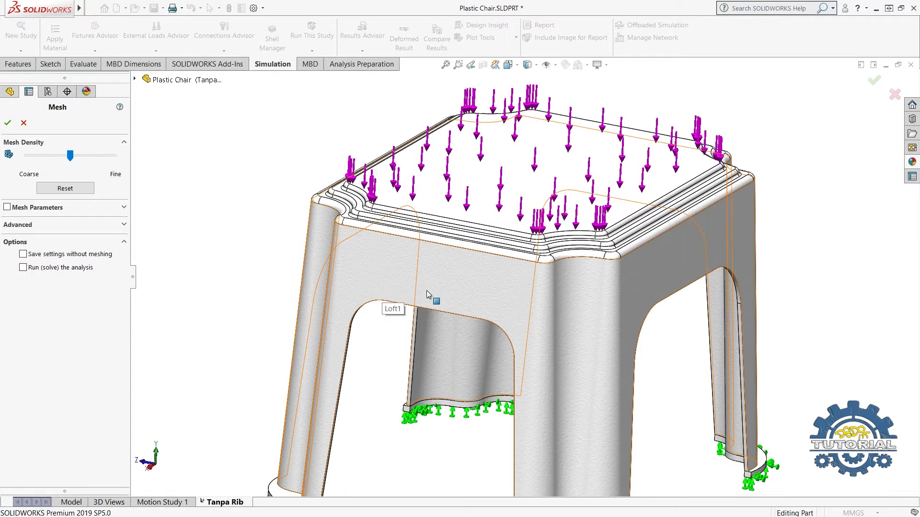
scroll(452, 276, "up", 1)
scroll(417, 260, "down", 3)
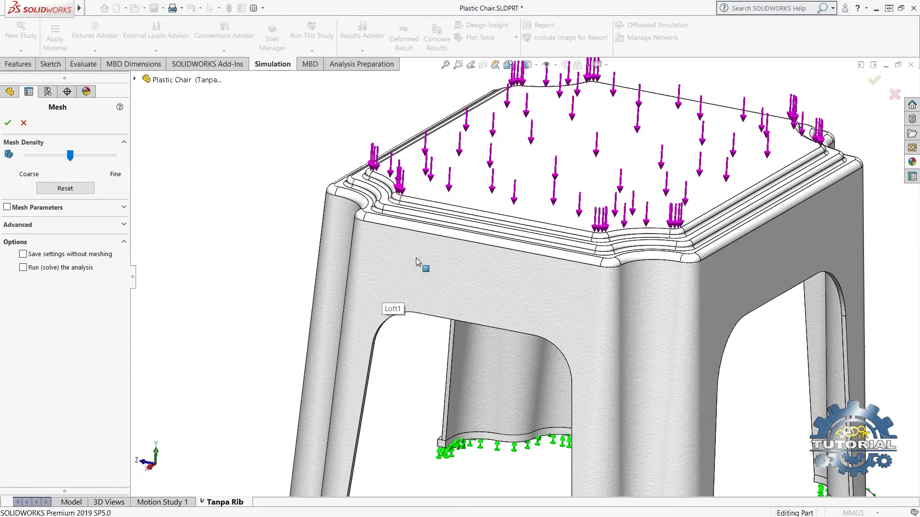
middle_click_drag(418, 259, 451, 299)
middle_click_drag(357, 211, 371, 252)
scroll(330, 177, "down", 3)
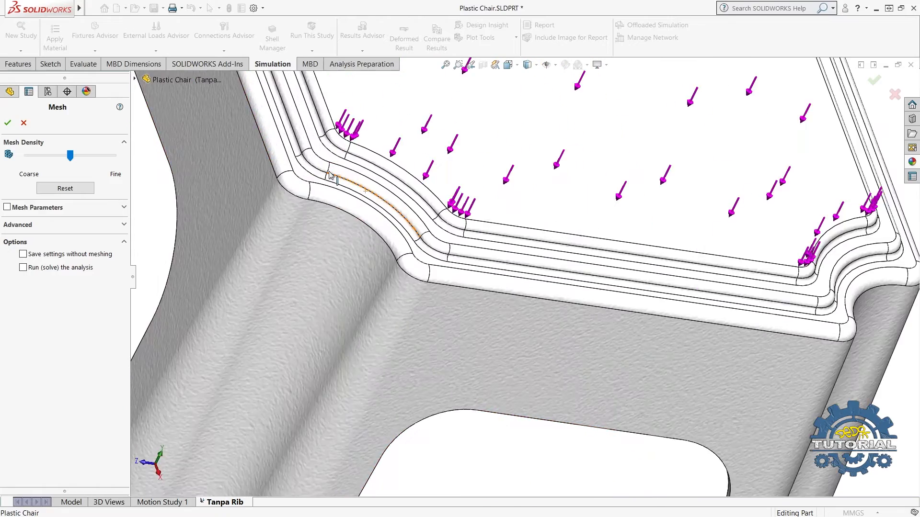
scroll(418, 262, "up", 3)
scroll(419, 265, "up", 3)
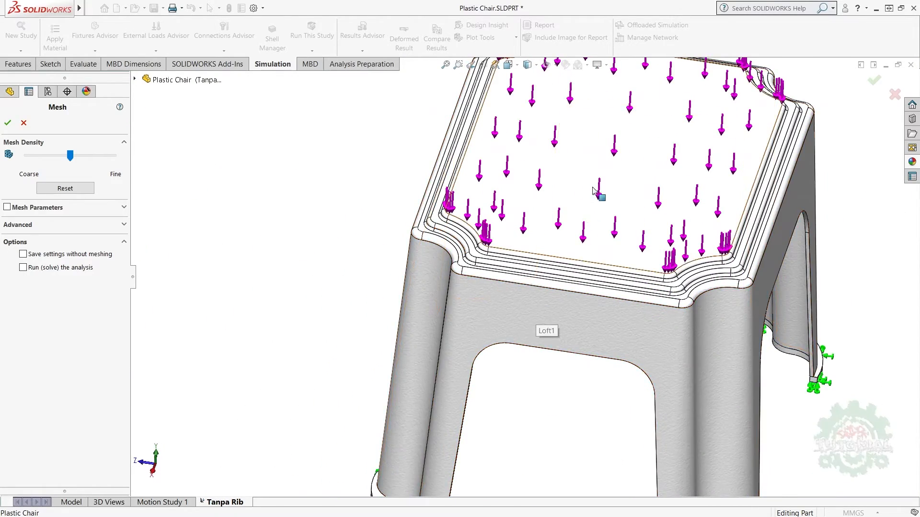
Examine the chair's stepped seat rim, concave corners and legs from close up and as a whole before meshing
scroll(623, 168, "down", 2)
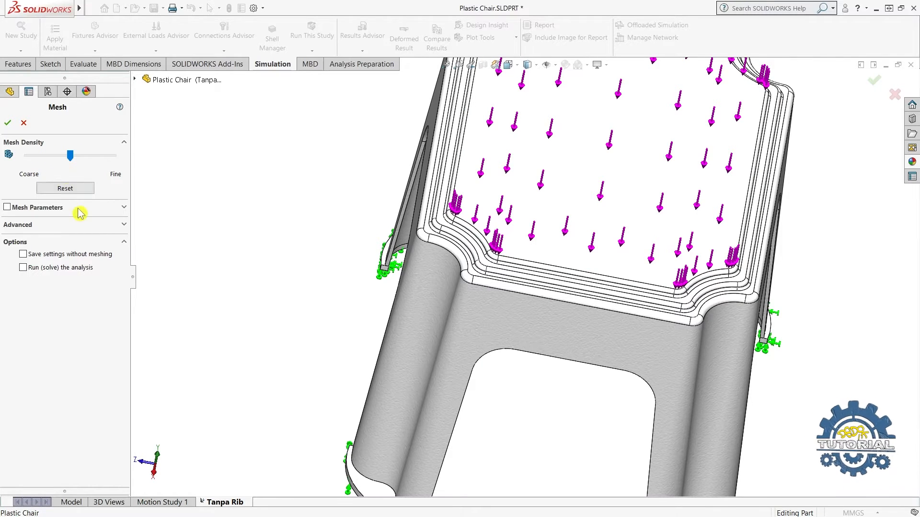
scroll(443, 273, "down", 5)
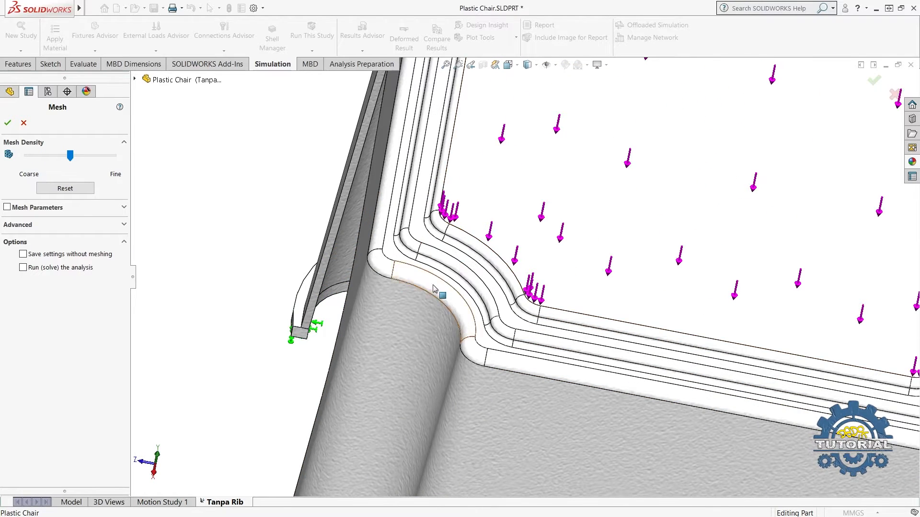
scroll(441, 278, "down", 5)
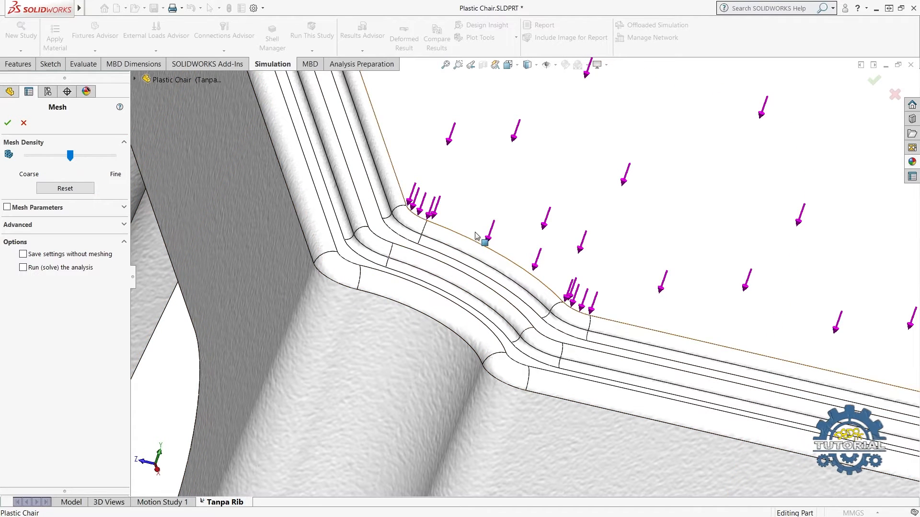
scroll(465, 299, "up", 2)
scroll(427, 287, "up", 4)
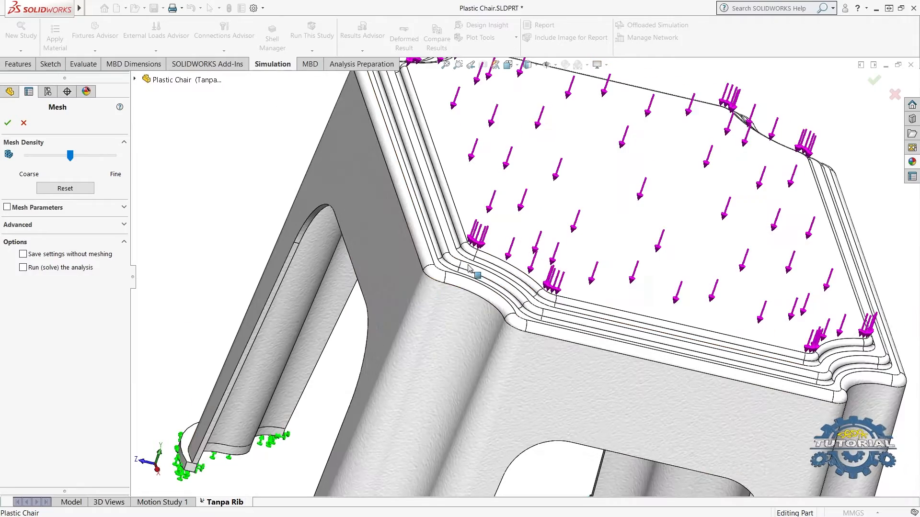
scroll(538, 199, "up", 5)
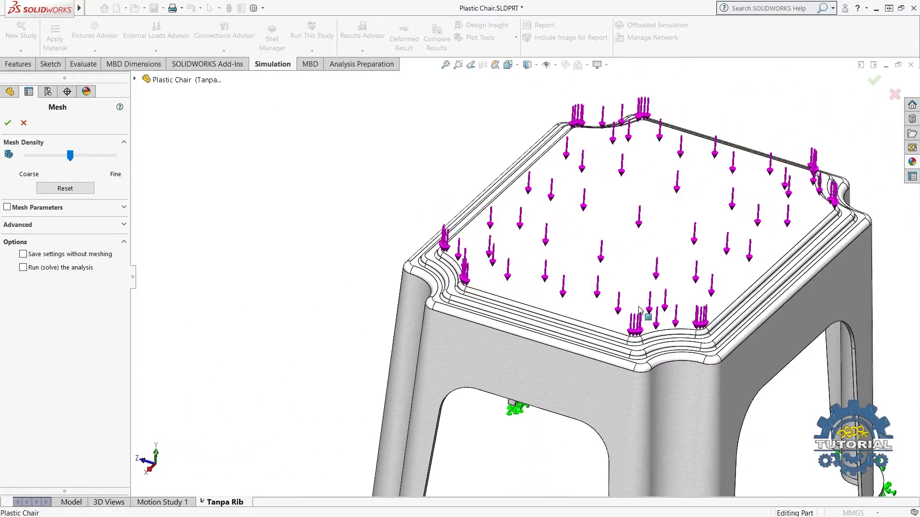
scroll(639, 311, "down", 2)
scroll(516, 258, "up", 4)
middle_click_drag(656, 299, 643, 347)
scroll(643, 347, "up", 2)
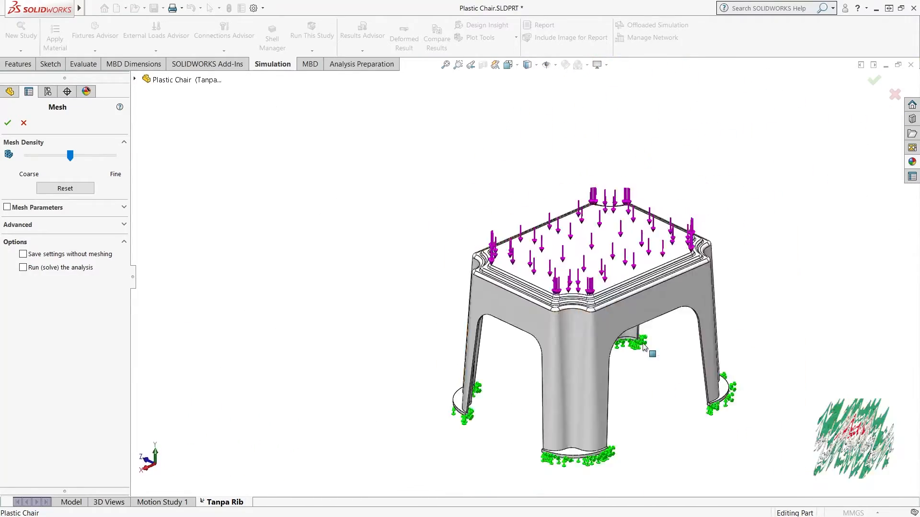
scroll(618, 351, "down", 2)
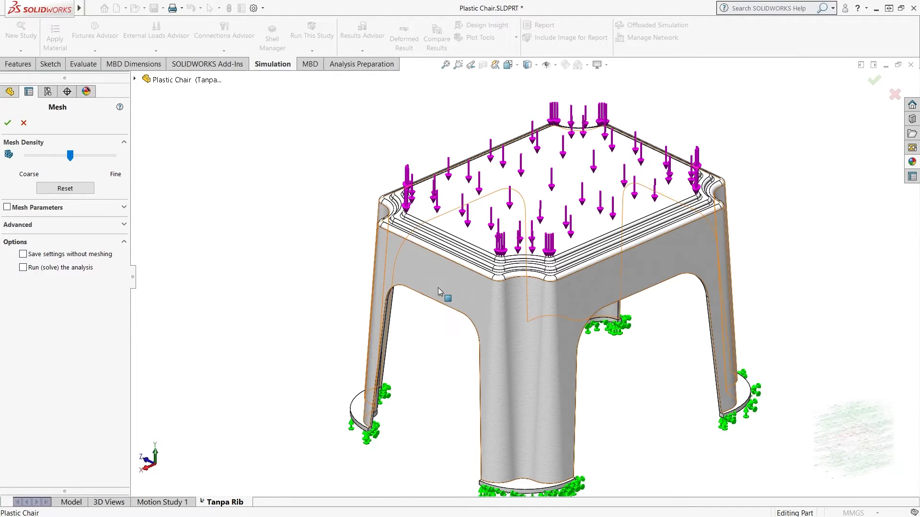
scroll(596, 230, "down", 2)
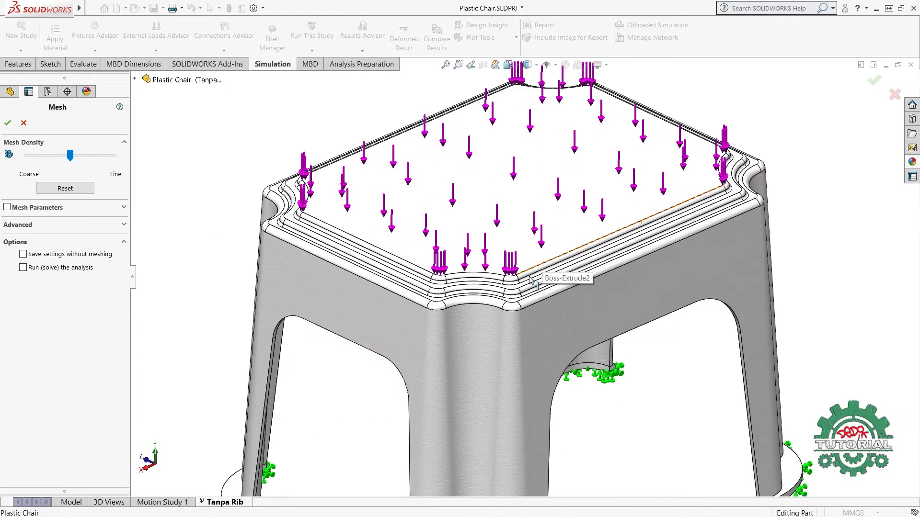
scroll(500, 286, "up", 2)
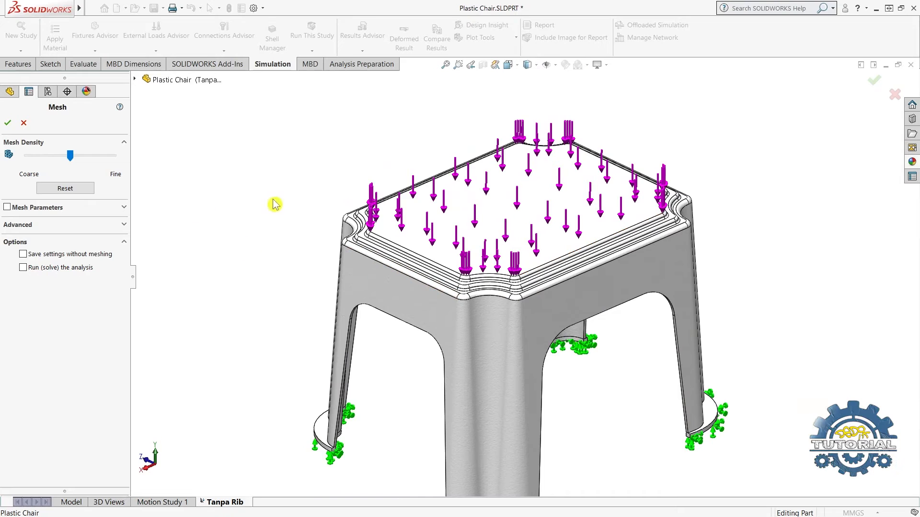
key("f")
scroll(580, 332, "down", 2)
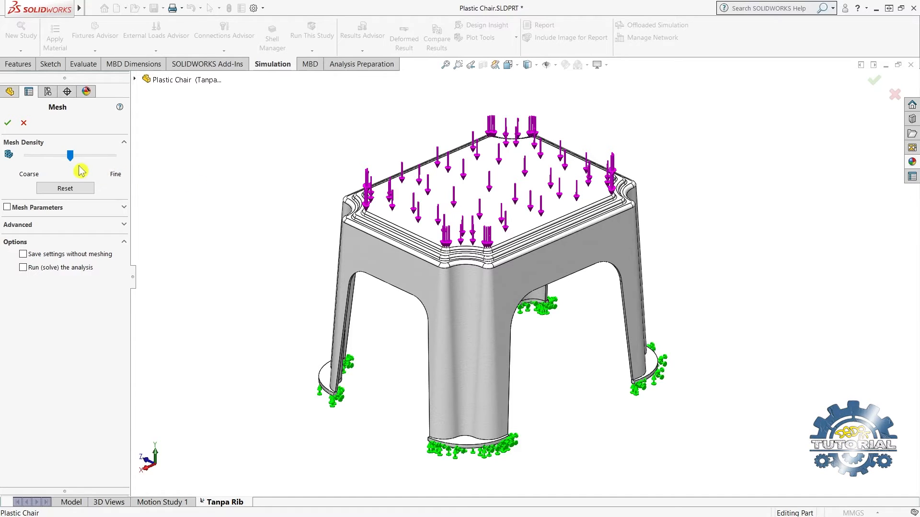
Mesh the chair at the finest density, with mesh parameters on, using a standard mesh of about 7.26 mm global size
left_click_drag(71, 158, 130, 181)
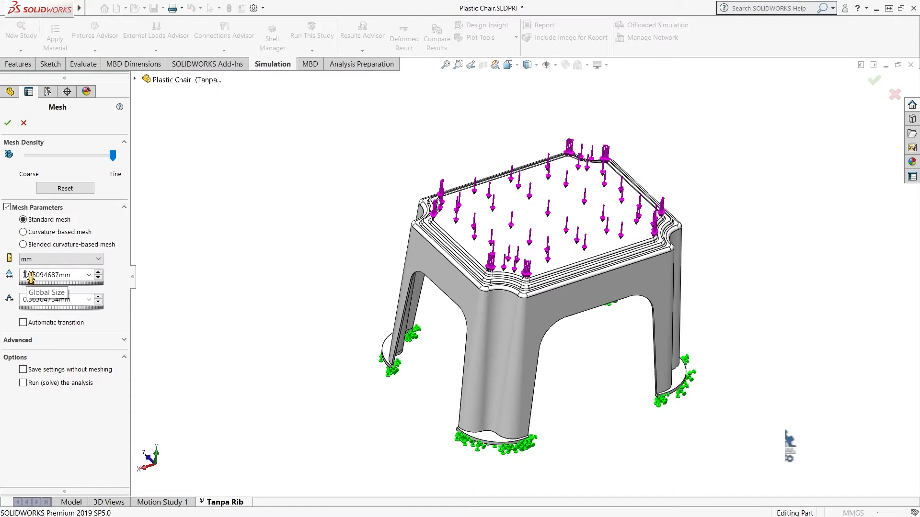
scroll(448, 318, "up", 2)
scroll(389, 314, "down", 2)
scroll(584, 271, "up", 1)
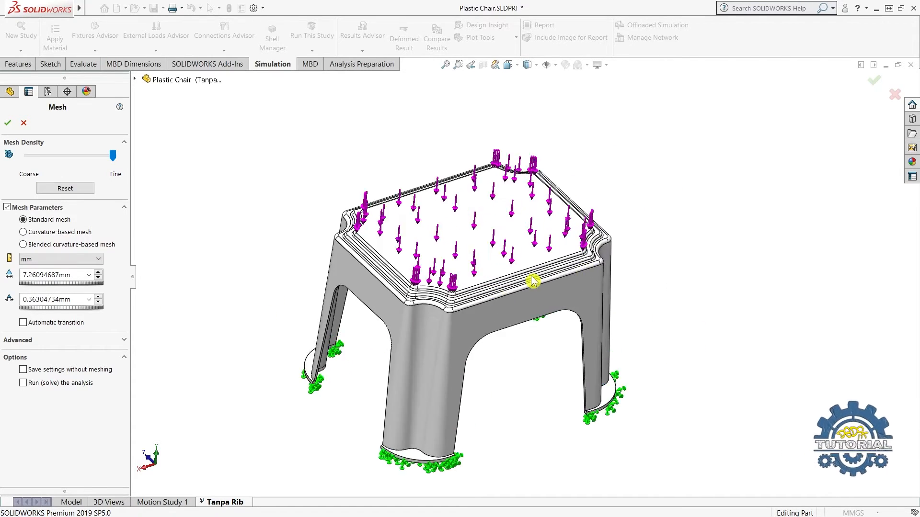
scroll(489, 350, "up", 1)
scroll(508, 364, "down", 1)
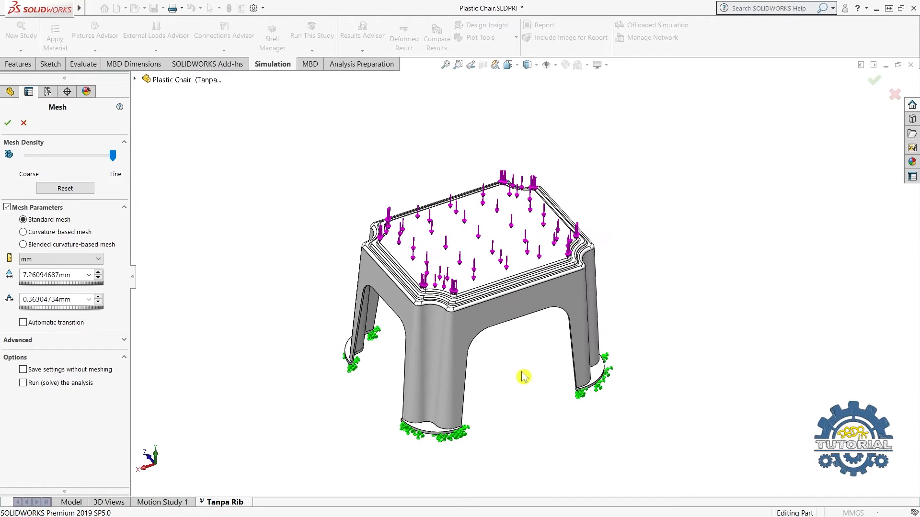
scroll(523, 378, "down", 1)
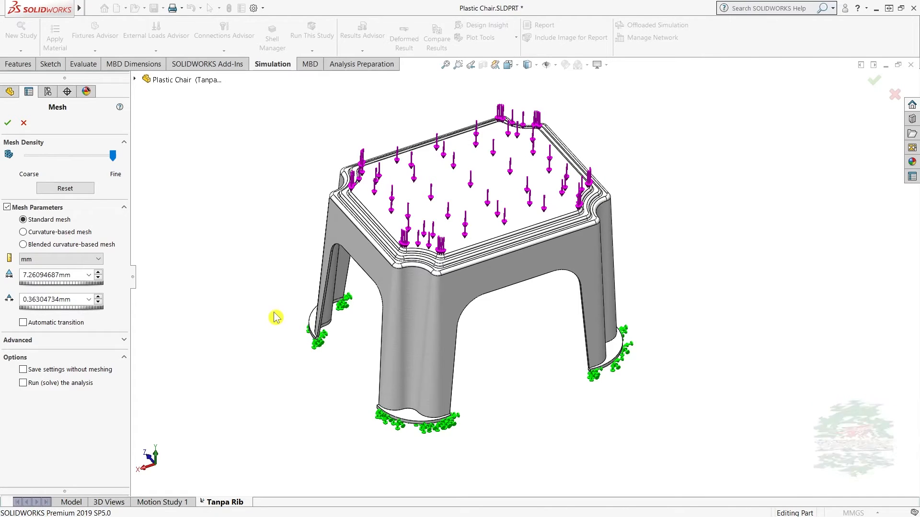
middle_click_drag(277, 297, 455, 312)
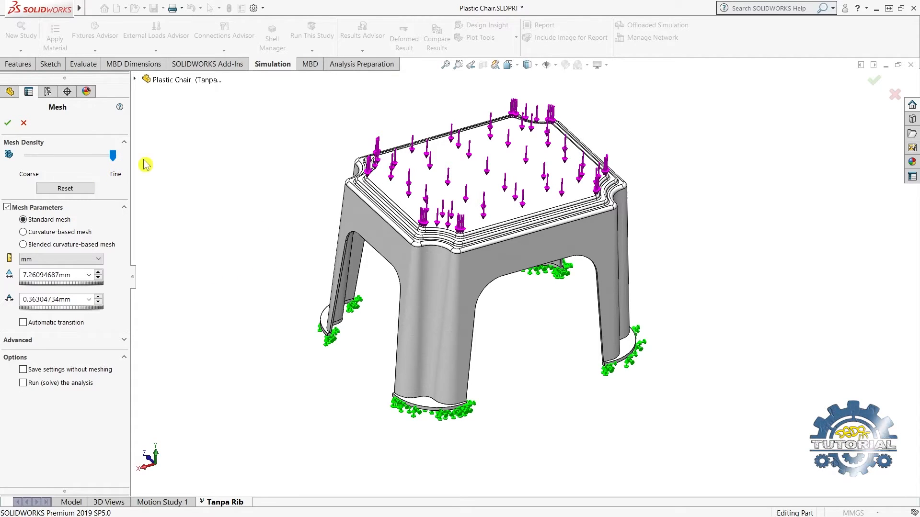
left_click(7, 125)
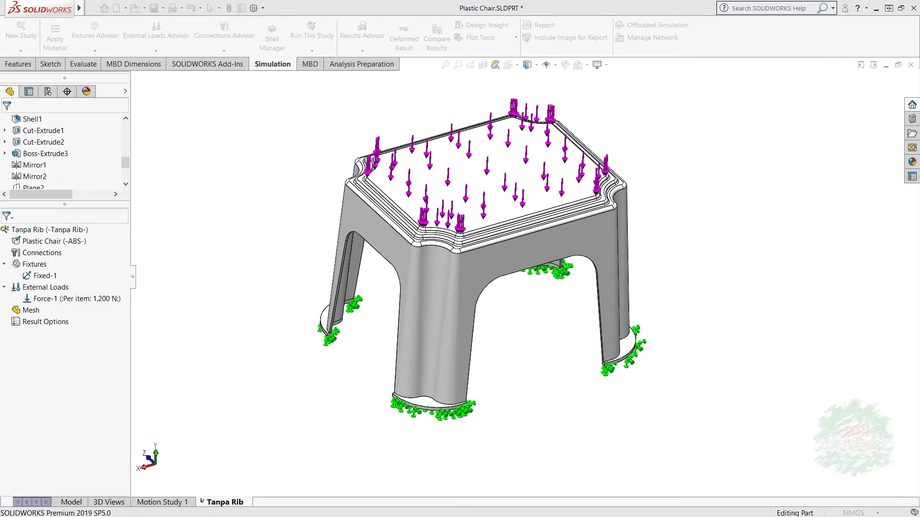
left_click_drag(331, 201, 281, 164)
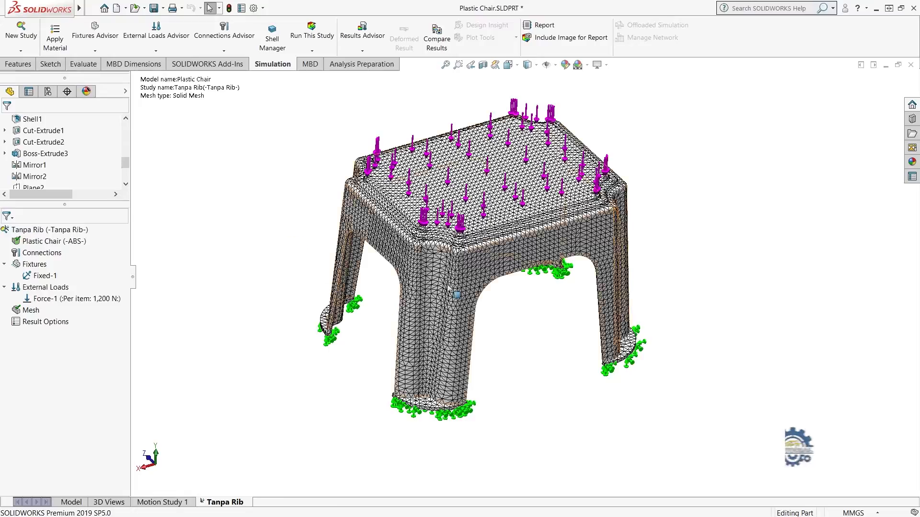
Examine the generated solid mesh on the chair's seat, rim corners, side walls and legs
scroll(423, 313, "down", 1)
middle_click_drag(421, 353, 418, 251)
scroll(418, 251, "down", 2)
middle_click_drag(413, 202, 462, 302)
scroll(462, 303, "down", 2)
middle_click_drag(521, 329, 494, 299)
scroll(547, 349, "up", 3)
middle_click_drag(547, 349, 661, 312)
scroll(661, 312, "down", 2)
scroll(616, 343, "up", 2)
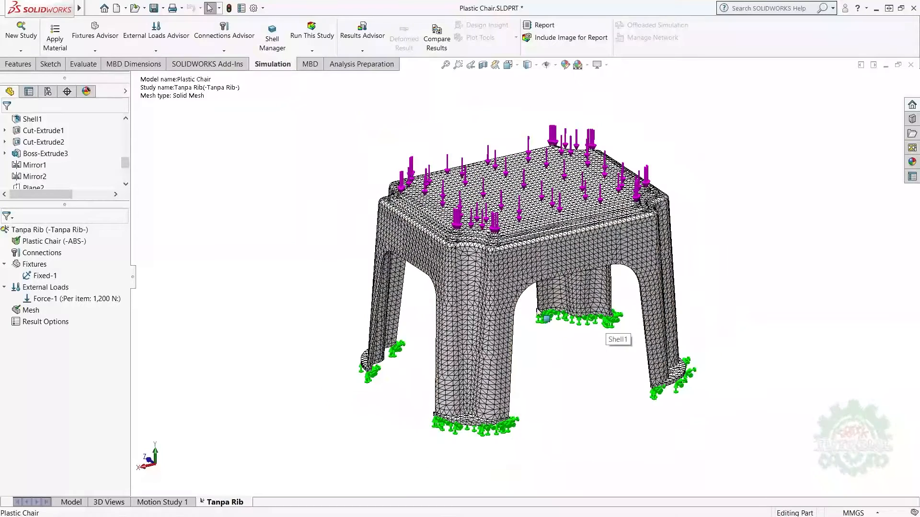
left_click(42, 324)
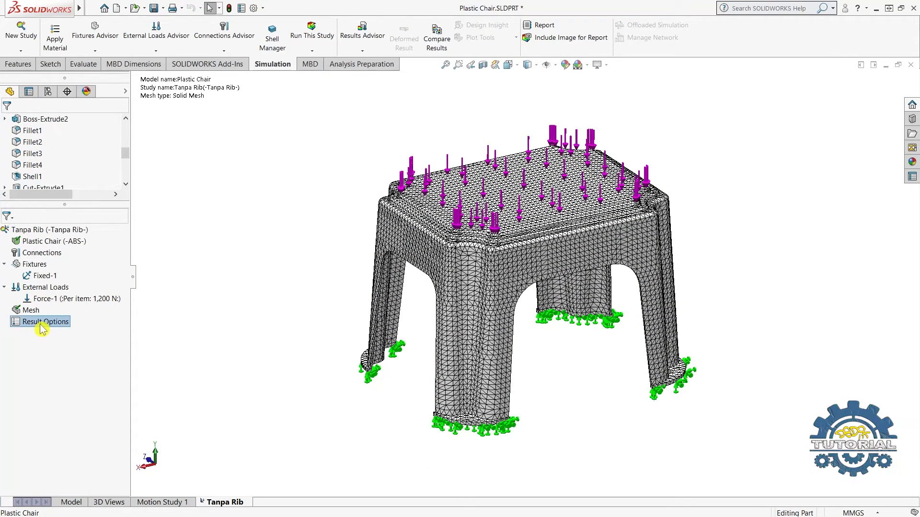
right_click(42, 327)
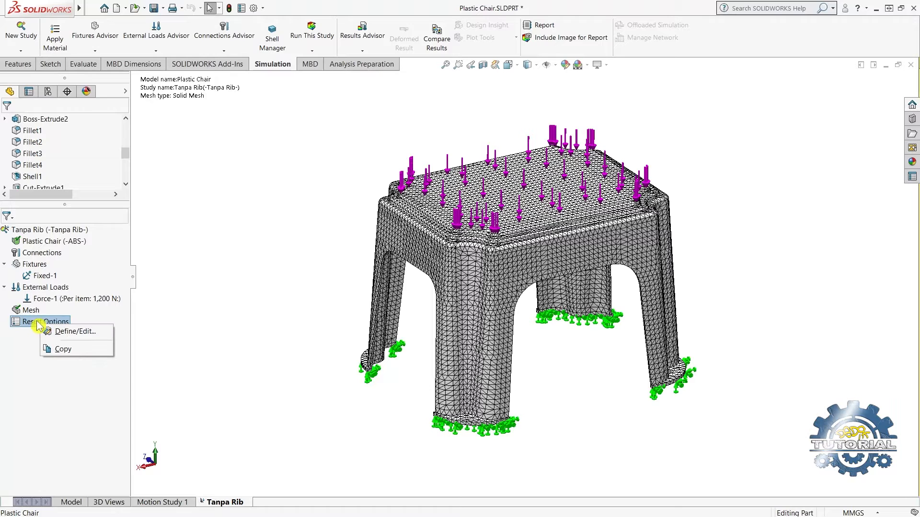
left_click(30, 338)
left_click(55, 230)
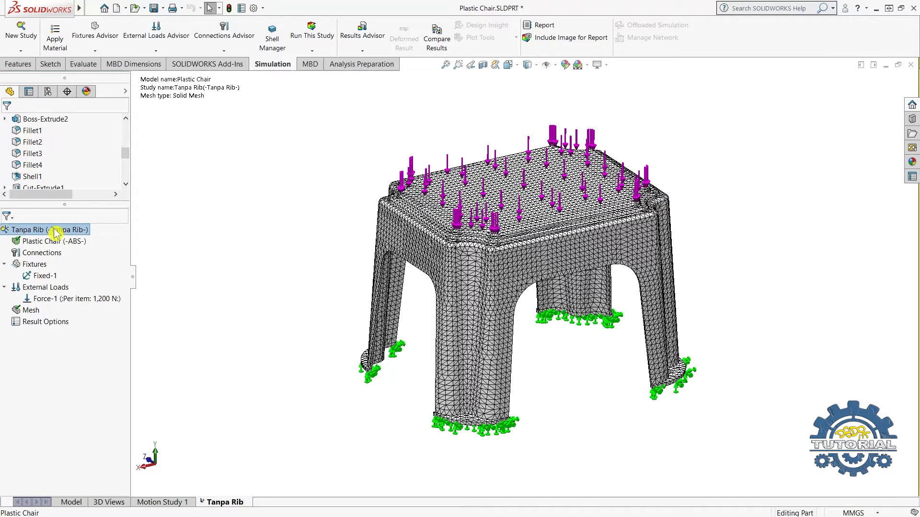
right_click(56, 233)
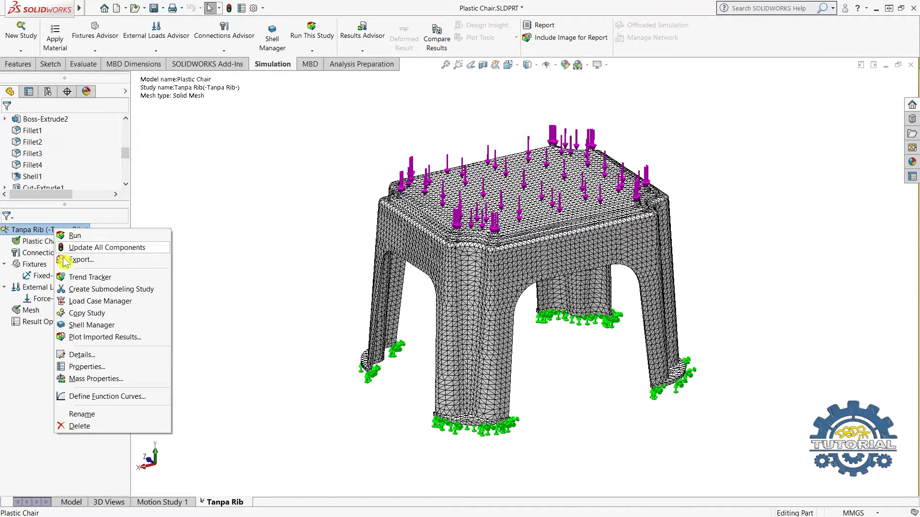
left_click(31, 353)
left_click(31, 353)
Run the Tanpa Rib static study on the meshed chair
left_click(311, 51)
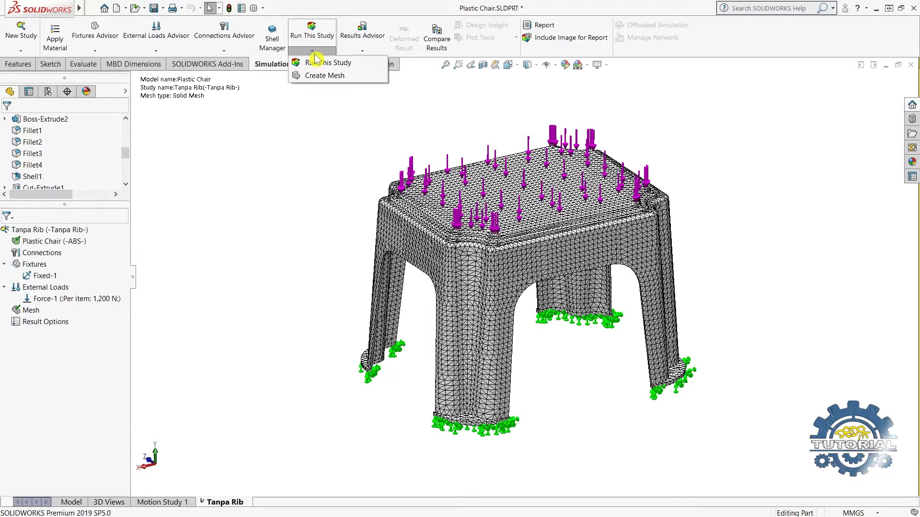
left_click(318, 44)
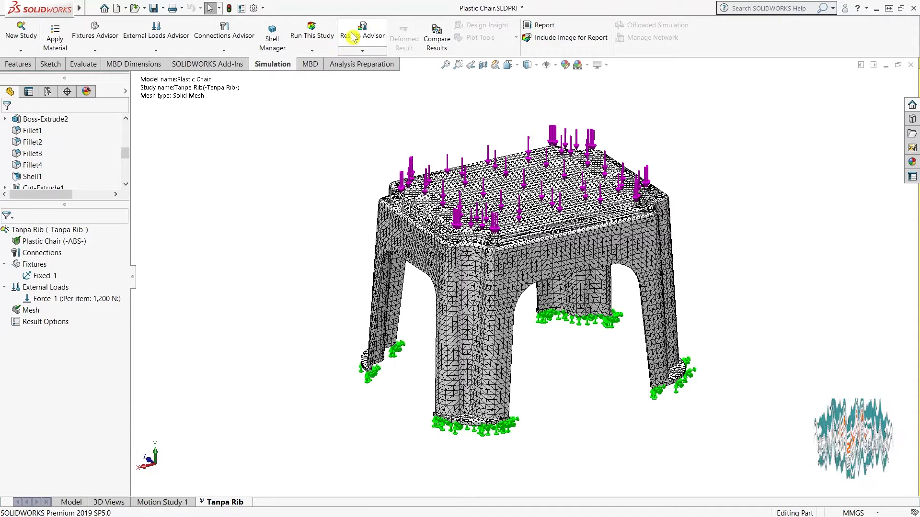
left_click(312, 51)
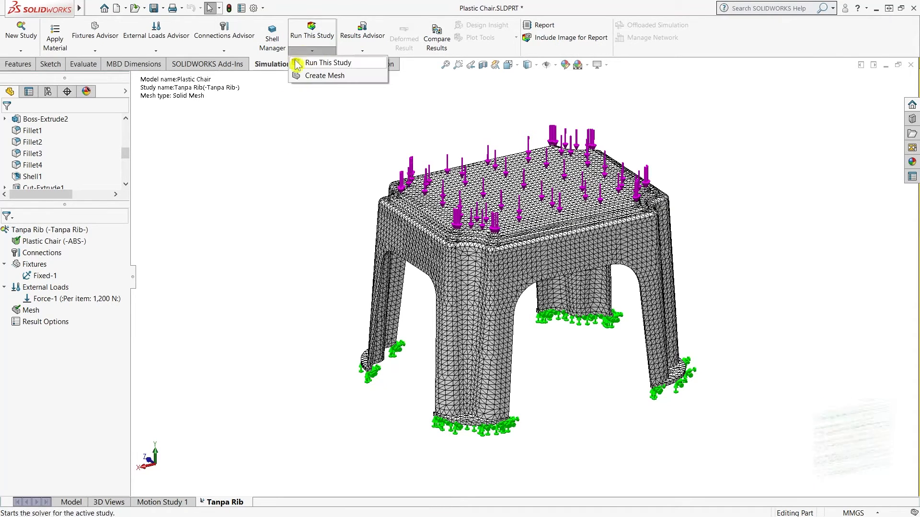
left_click(337, 63)
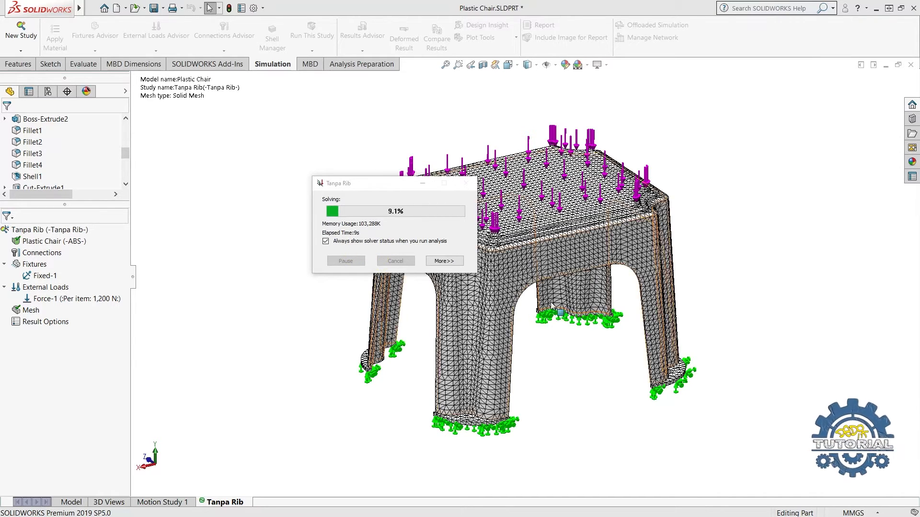
scroll(564, 377, "up", 2)
scroll(589, 276, "down", 2)
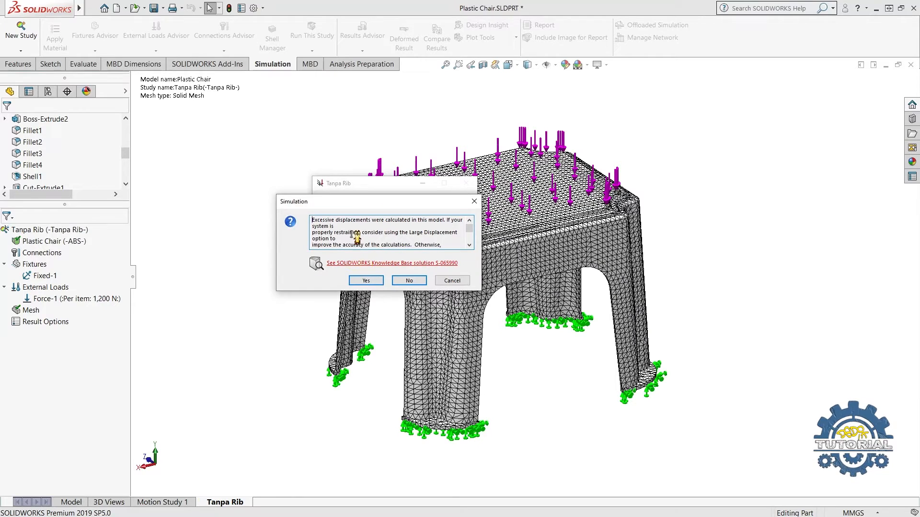
Review the excessive displacement question and agree to solve the study with the Large Displacement option
scroll(381, 235, "down", 3)
scroll(390, 235, "up", 3)
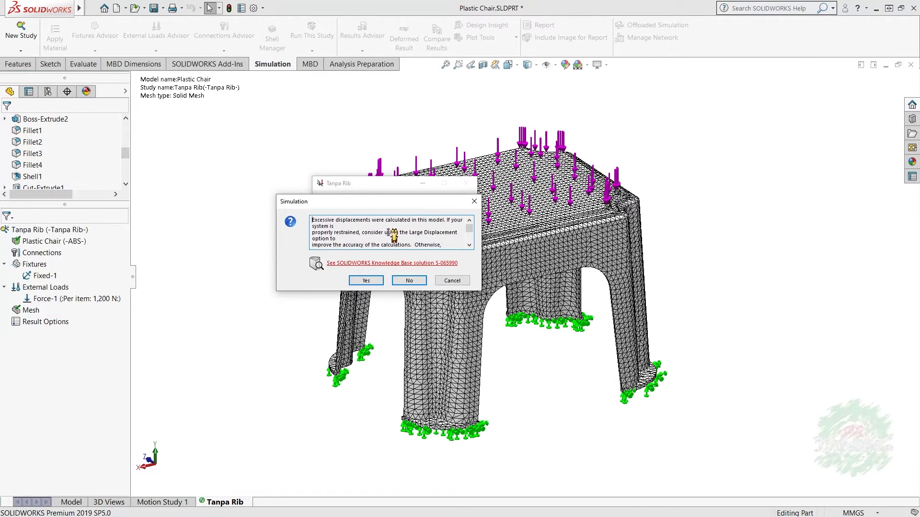
scroll(367, 283, "down", 3)
left_click(367, 281)
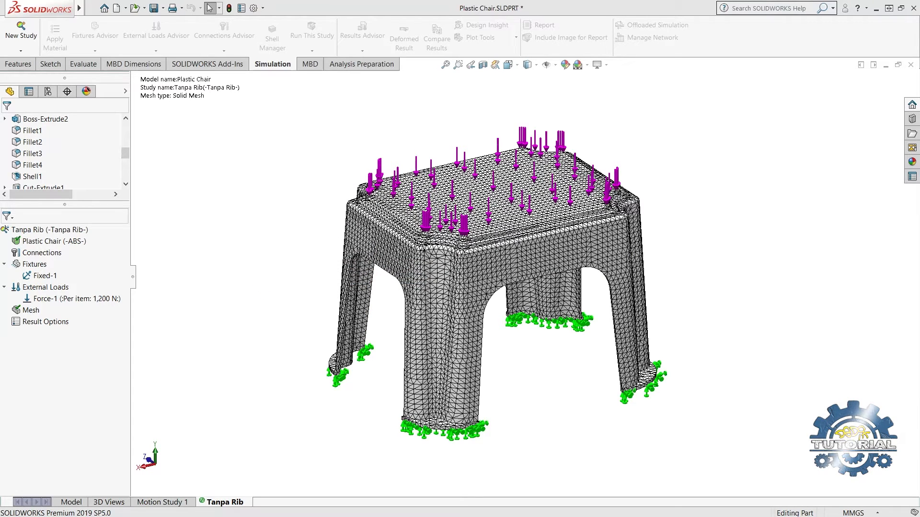
left_click_drag(242, 174, 374, 150)
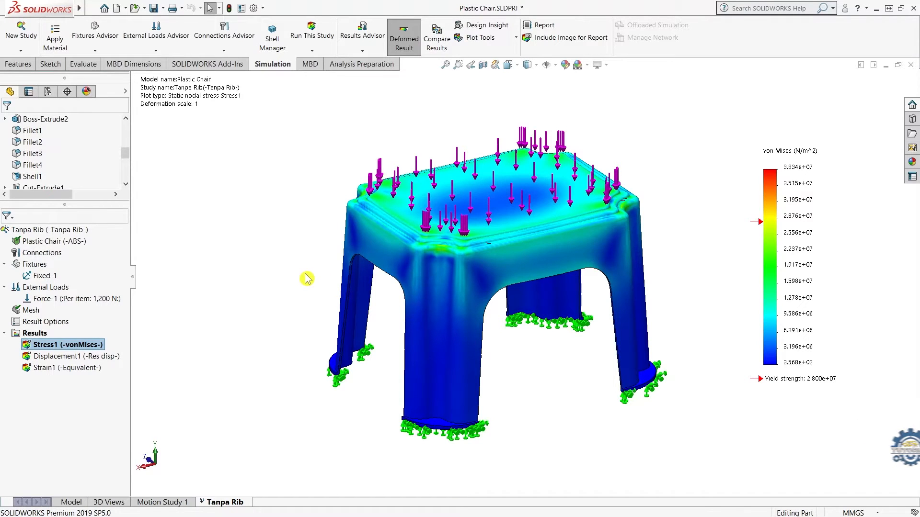
Inspect the von Mises stress plot on the chair's seat, rim corners and legs, from above and underneath
middle_click_drag(532, 335, 495, 284)
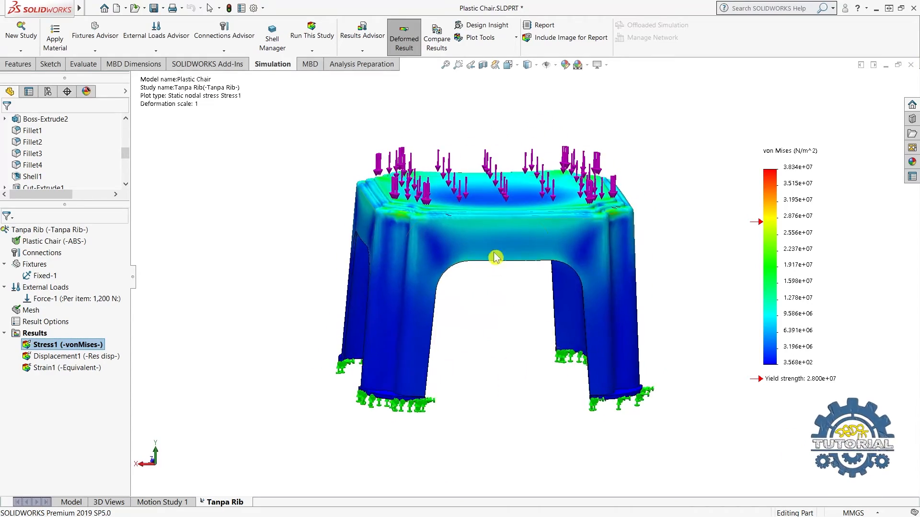
scroll(466, 316, "down", 2)
middle_click_drag(466, 316, 458, 275)
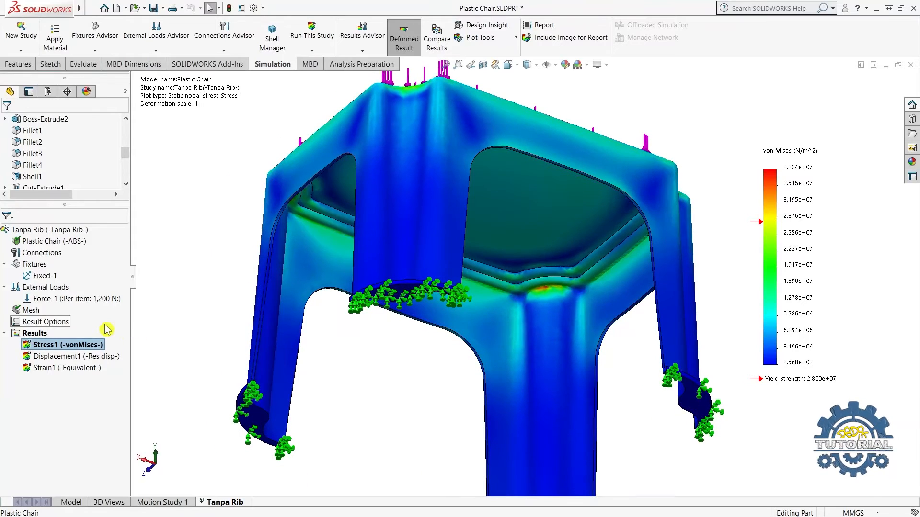
left_click(86, 345)
middle_click_drag(318, 306, 420, 372)
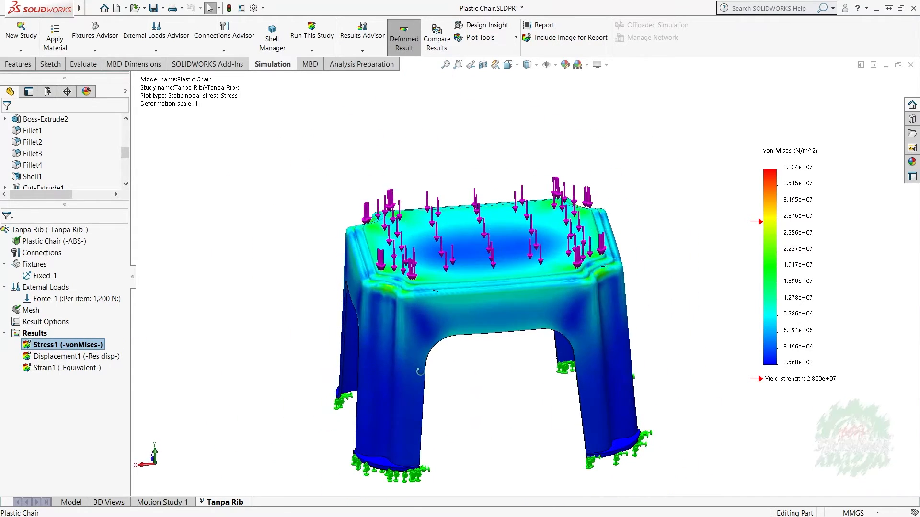
scroll(485, 308, "down", 3)
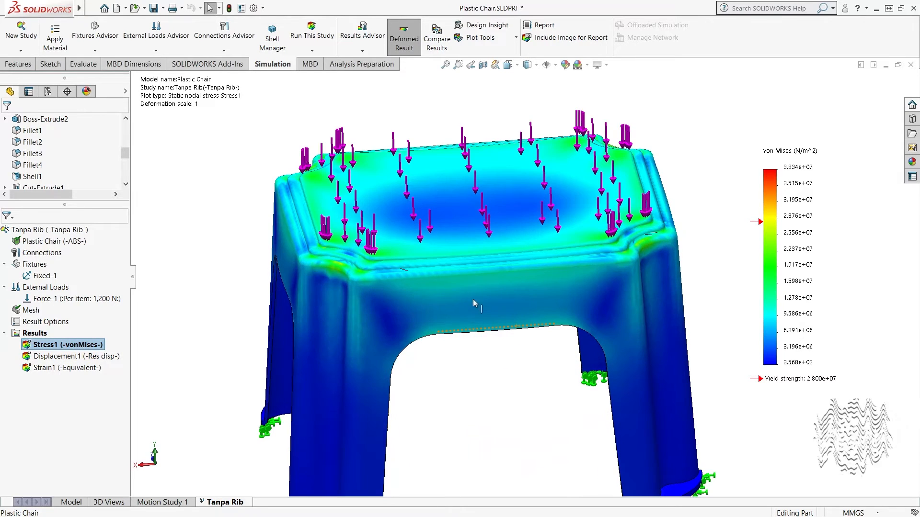
middle_click_drag(431, 307, 403, 276)
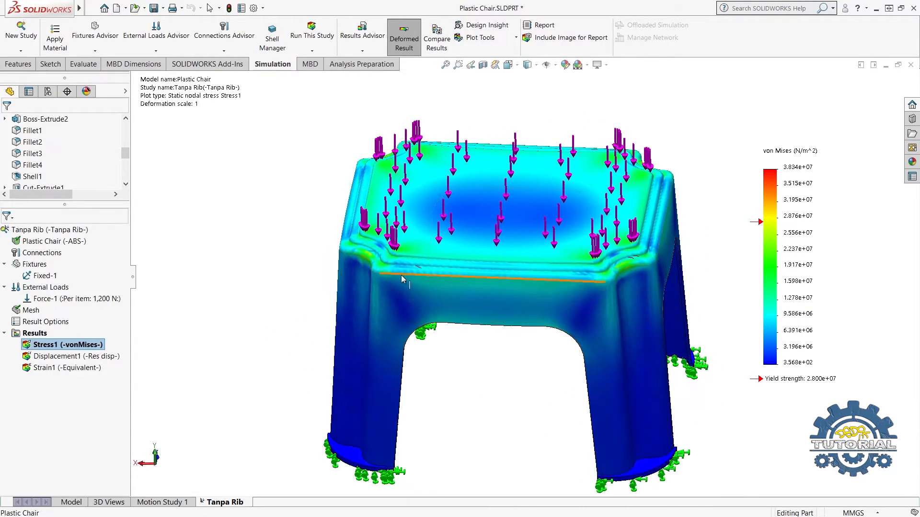
Compare the von Mises colours on the chair's front rim, seat and legs with the stress legend and its yield strength marker
scroll(401, 275, "down", 2)
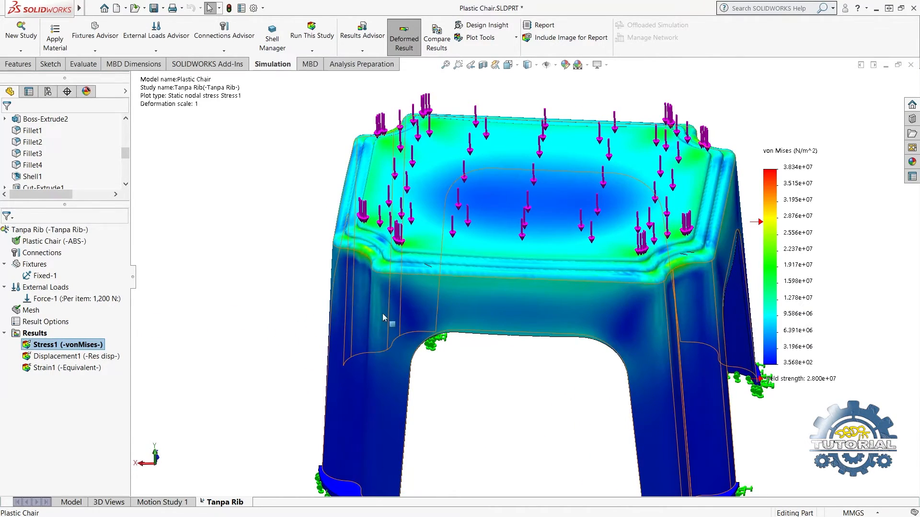
scroll(398, 254, "up", 3)
scroll(421, 255, "down", 3)
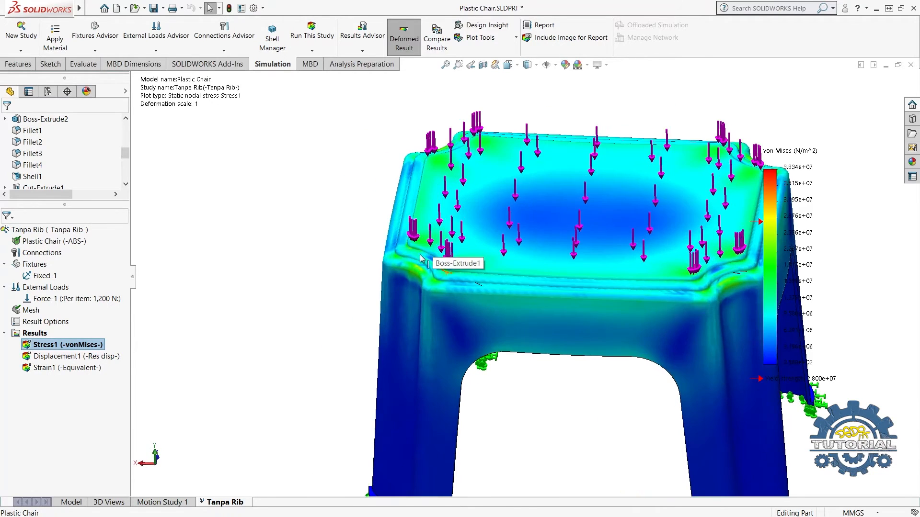
scroll(419, 251, "up", 3)
scroll(564, 259, "down", 3)
scroll(523, 266, "up", 2)
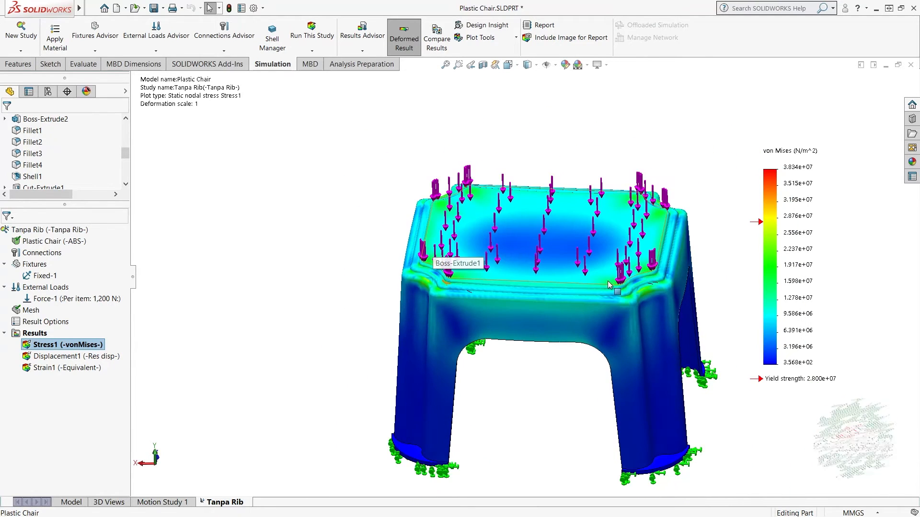
scroll(607, 286, "up", 2)
scroll(592, 286, "down", 2)
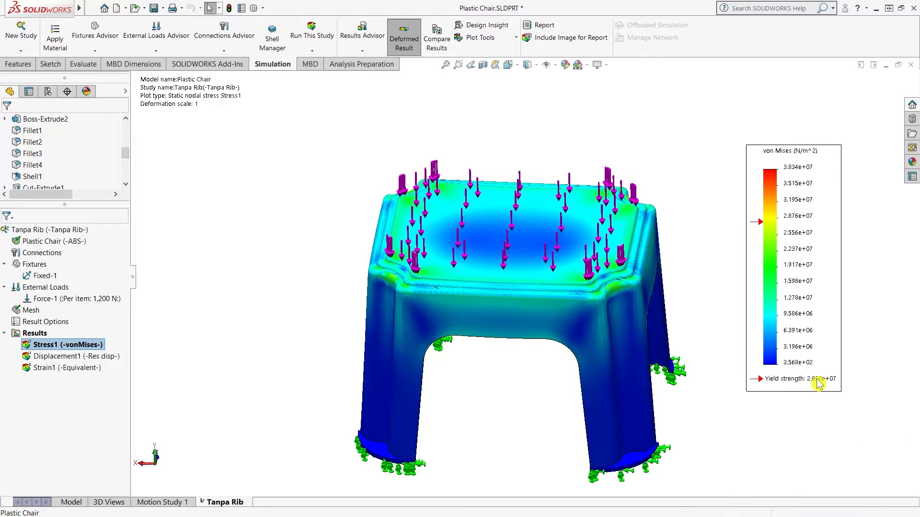
middle_click_drag(576, 303, 536, 317)
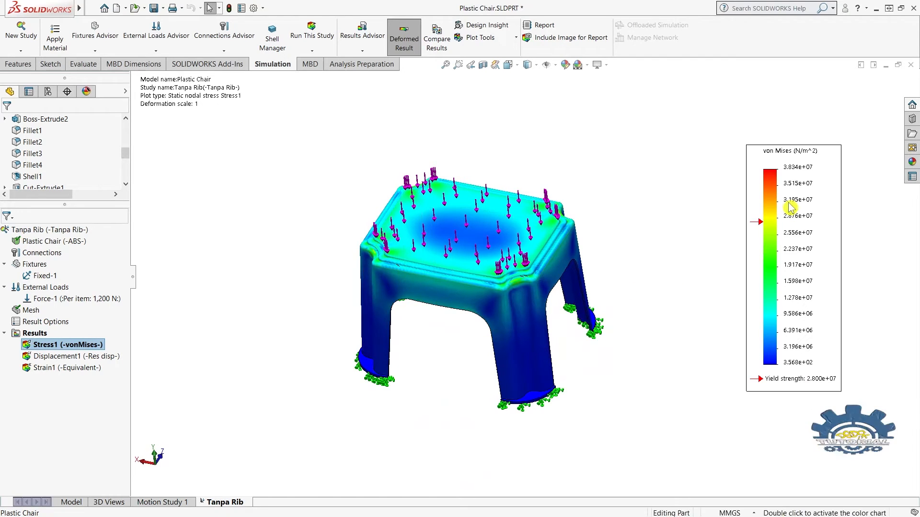
Open the chart options of the Stress1 plot and show both the minimum and maximum annotations
right_click(823, 183)
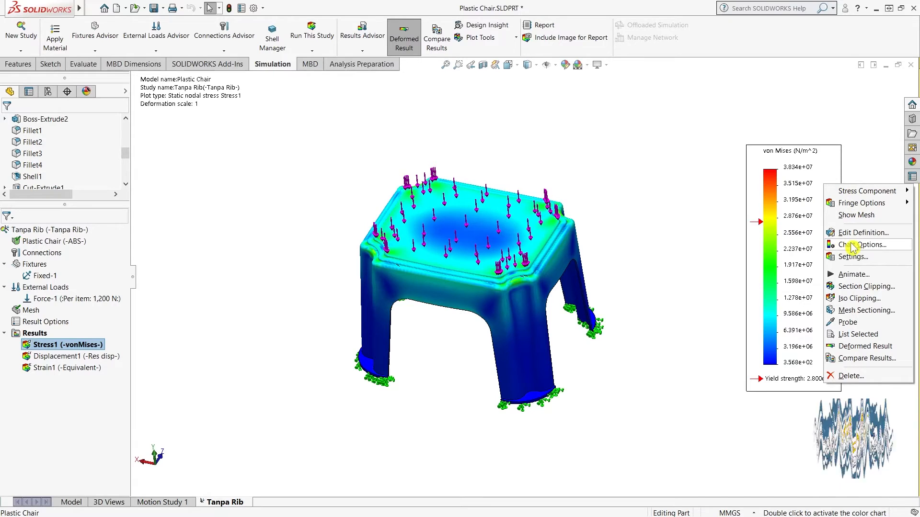
left_click(210, 312)
right_click(78, 344)
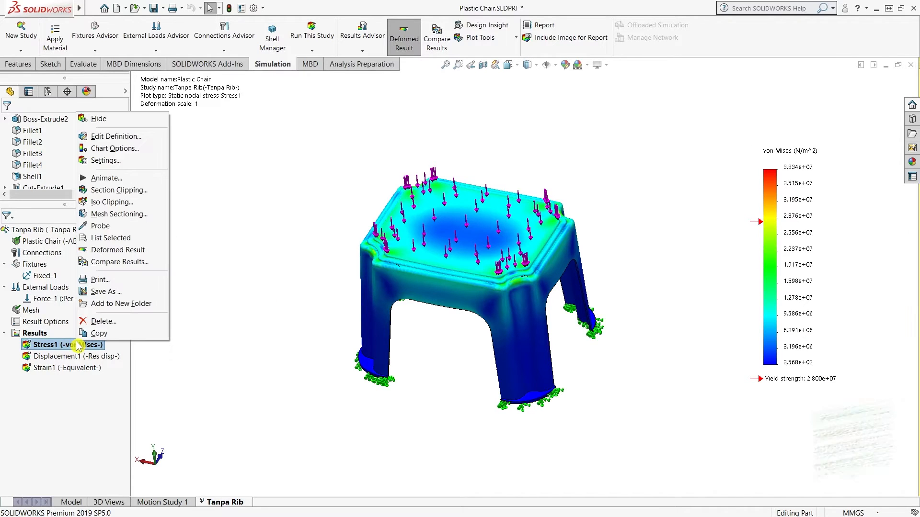
left_click(119, 150)
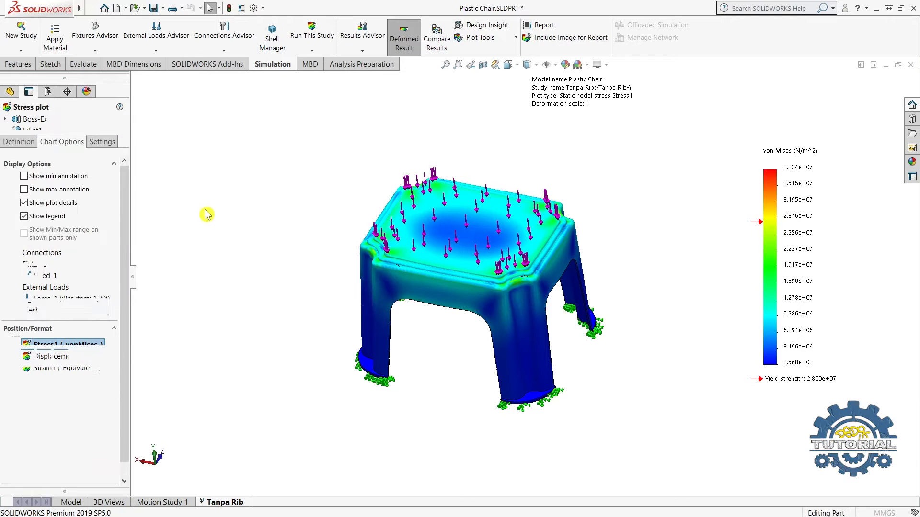
mouse_move(126, 224)
left_mouse_down()
mouse_move(127, 254)
mouse_move(132, 215)
left_mouse_up()
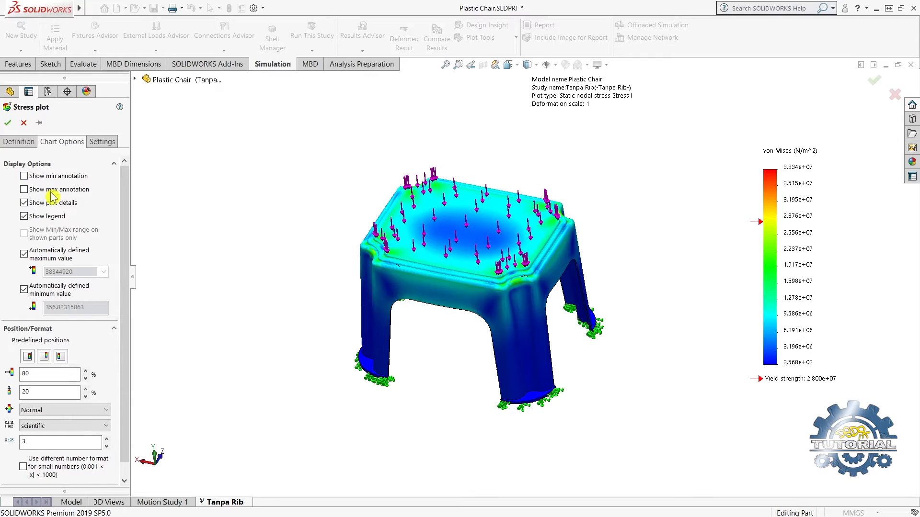
left_click(24, 176)
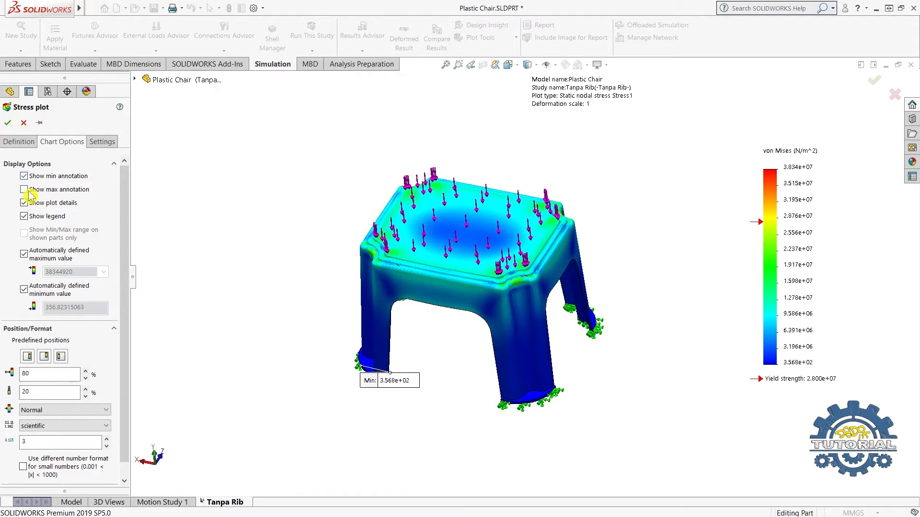
left_click(24, 189)
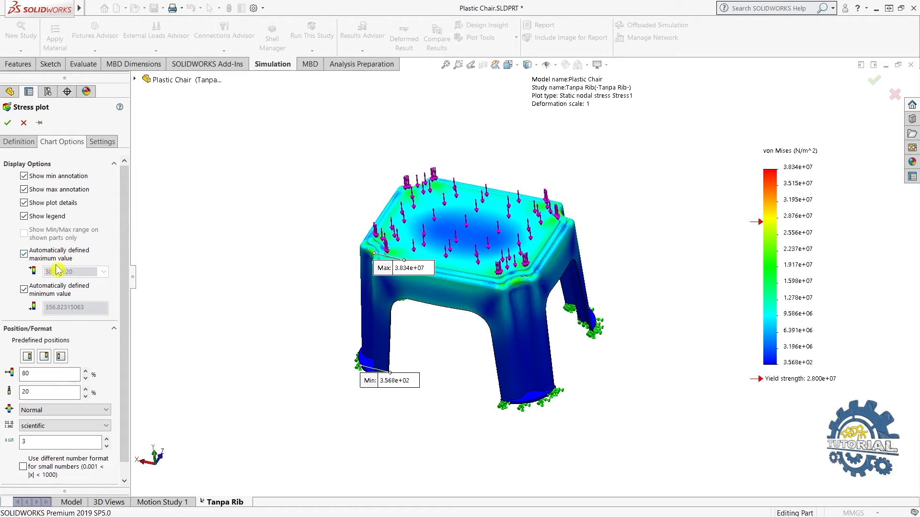
Replace the automatic stress legend limits with the yield strength, 28000000 N/m^2, as maximum and 0 as minimum
left_click(24, 254)
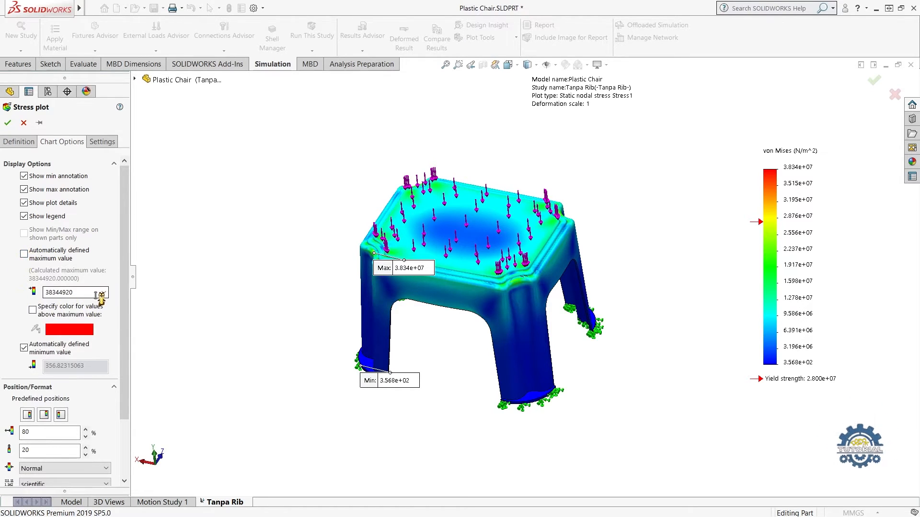
left_click(103, 294)
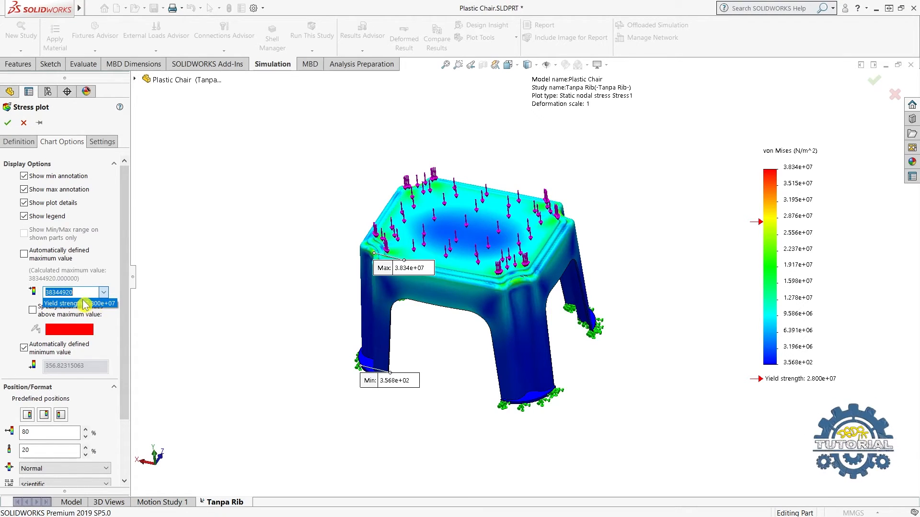
left_click(84, 305)
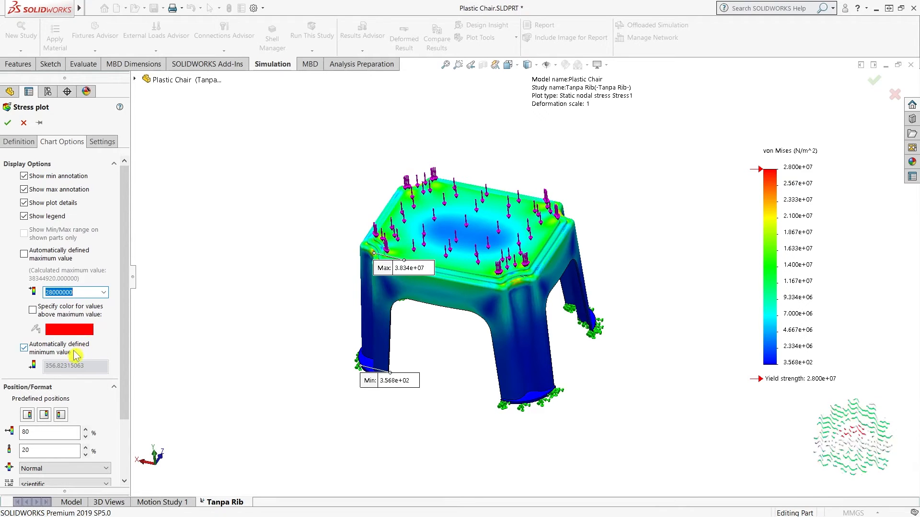
left_click(24, 348)
double_click(62, 386)
type("0")
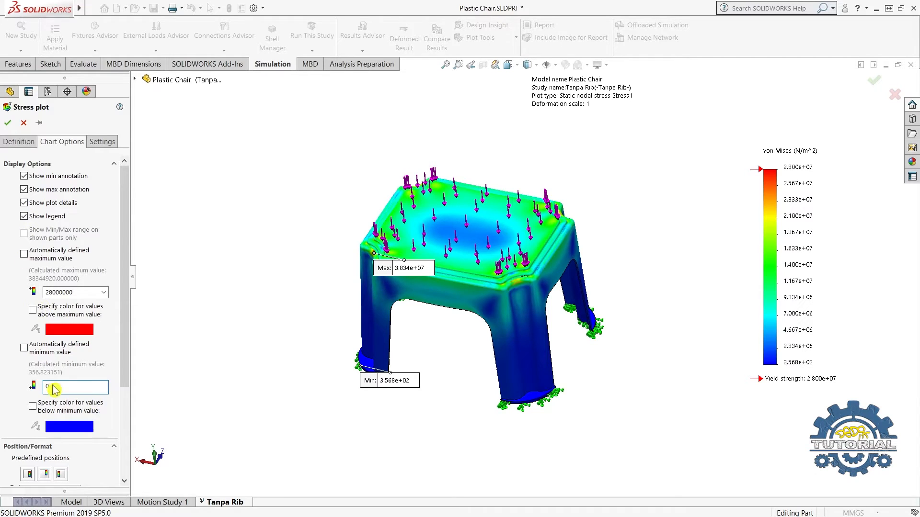
left_click_drag(124, 353, 124, 462)
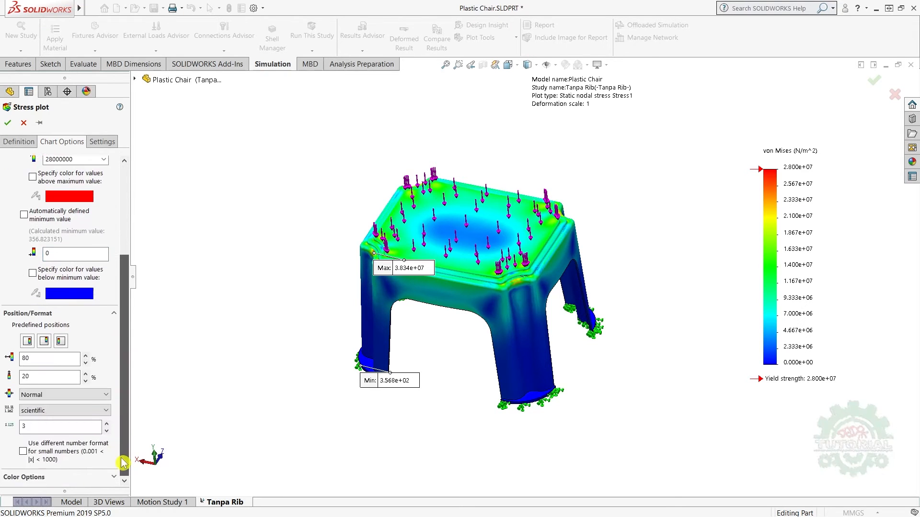
left_click_drag(130, 314, 144, 242)
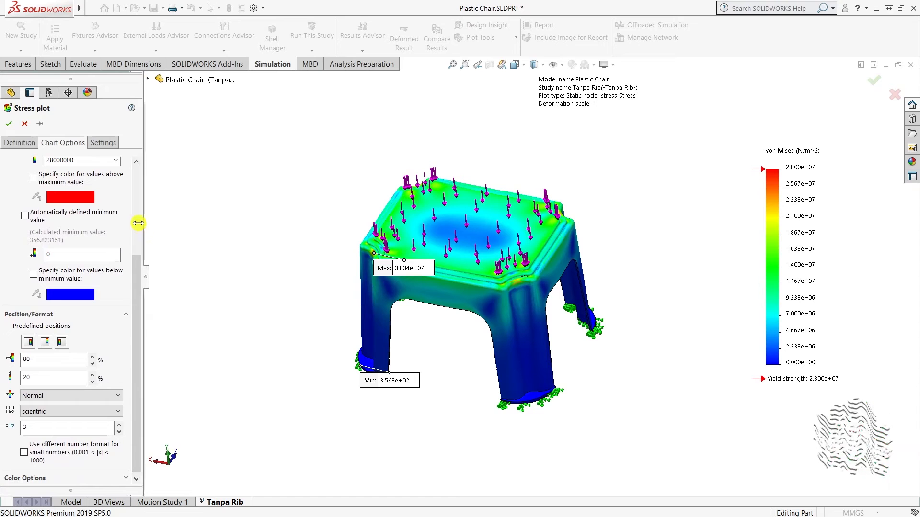
Set the stress plot's unit to N/mm^2 (MPa) and apply the plot changes
left_click(106, 142)
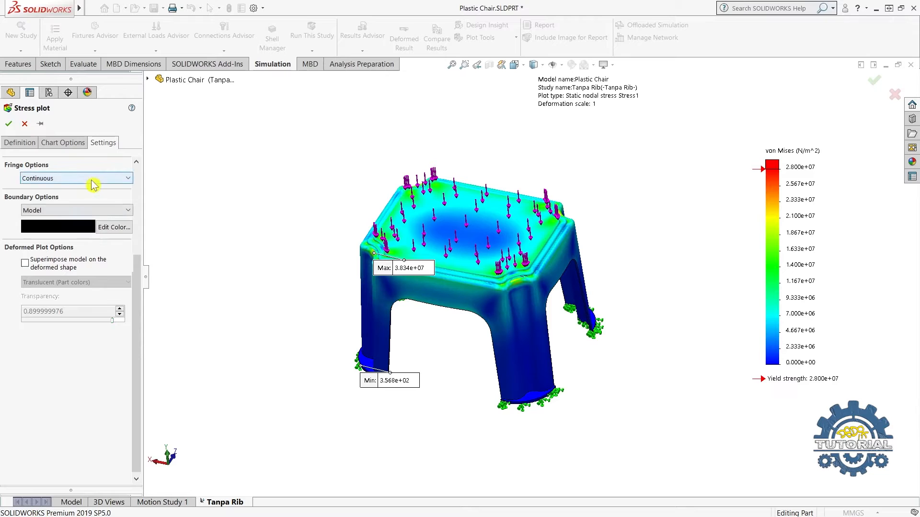
left_click(29, 146)
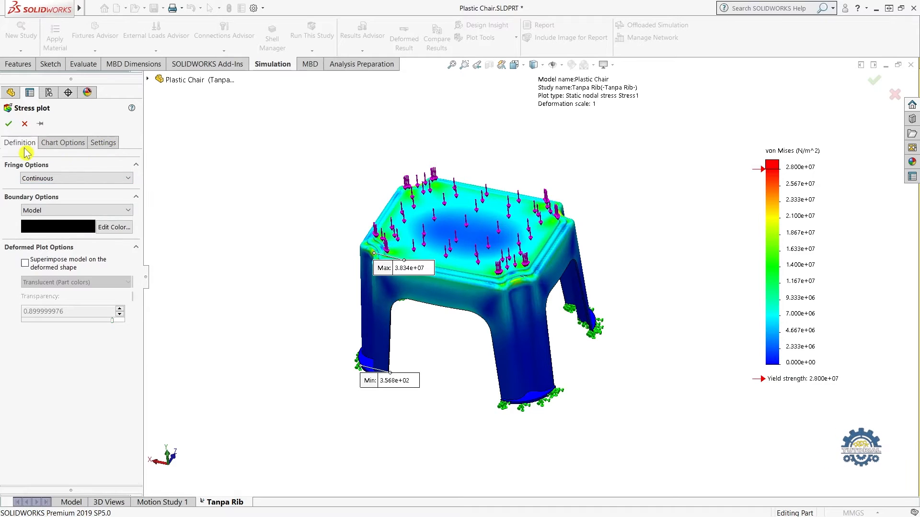
left_click(57, 191)
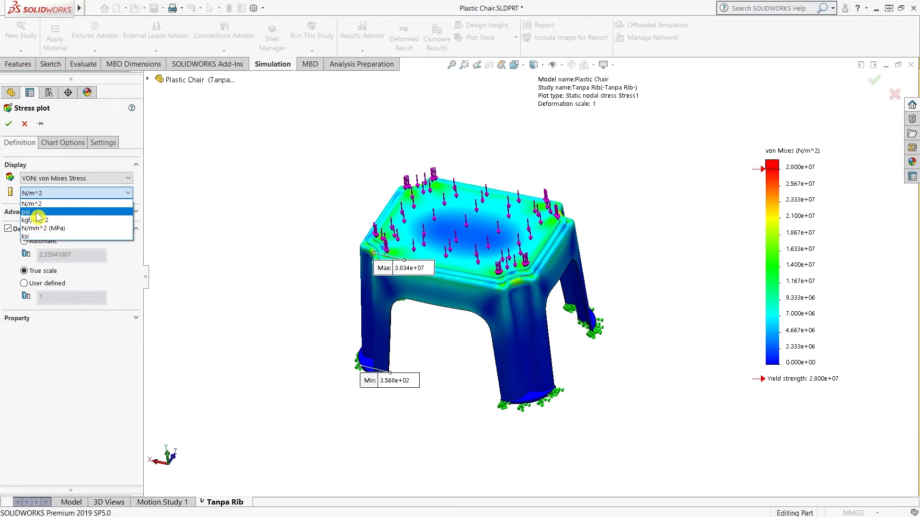
left_click(44, 228)
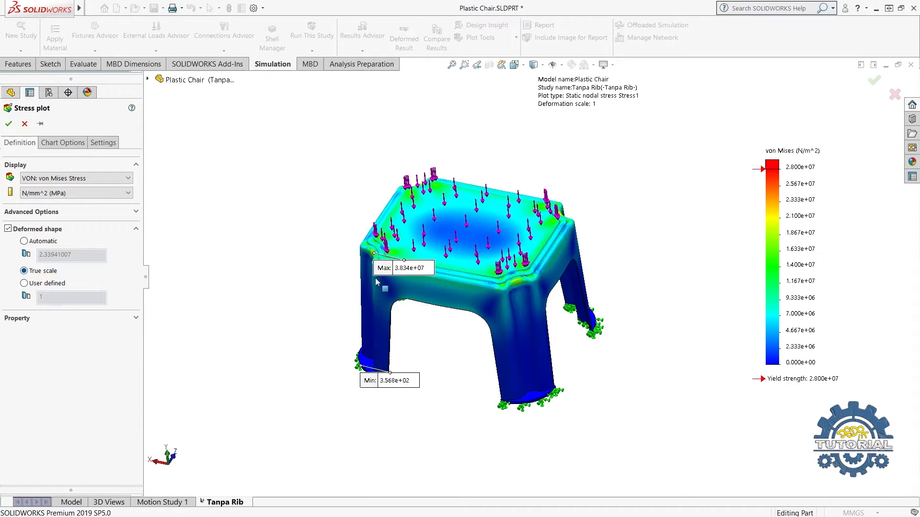
left_click(11, 123)
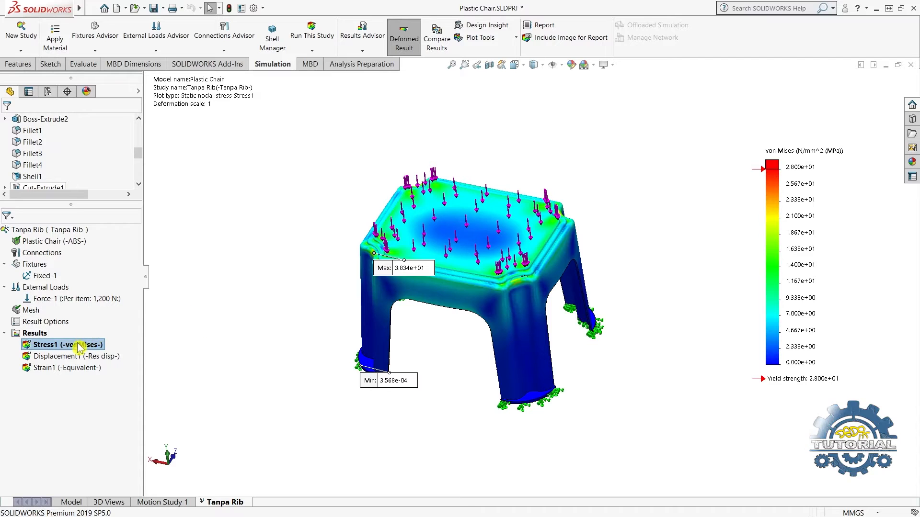
Examine the maximum stress location at the inner corner fillet on the underside of the seat, where the leg meets the rim
scroll(328, 319, "down", 1)
middle_click_drag(490, 312, 551, 306)
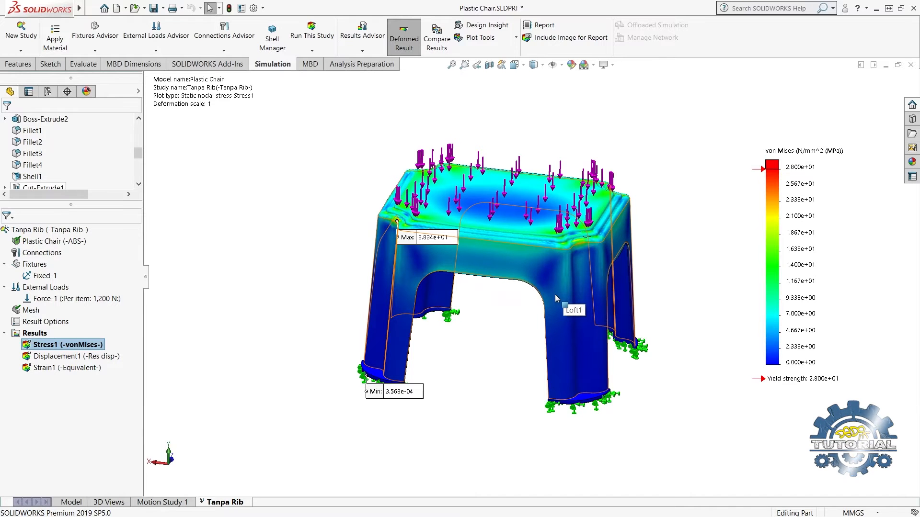
middle_click_drag(554, 295, 459, 261)
scroll(453, 204, "down", 3)
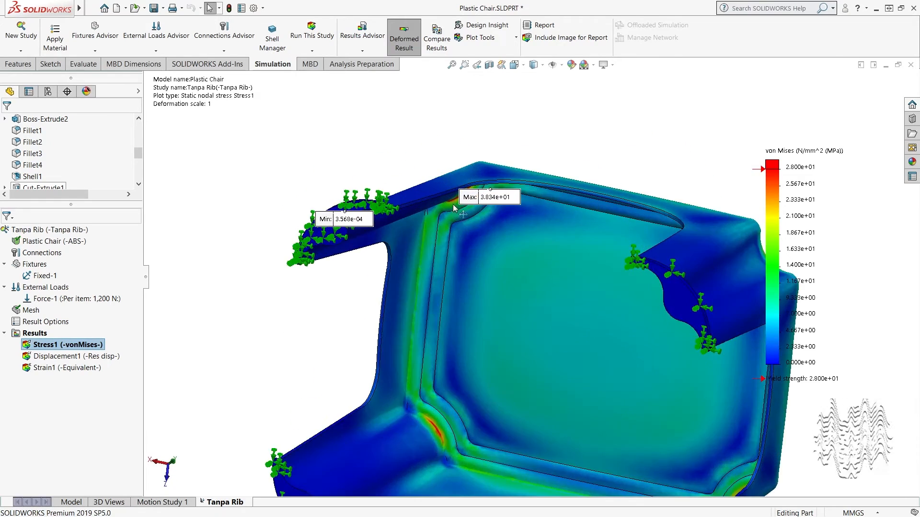
scroll(453, 204, "down", 4)
scroll(480, 220, "up", 2)
middle_click_drag(480, 221, 516, 207)
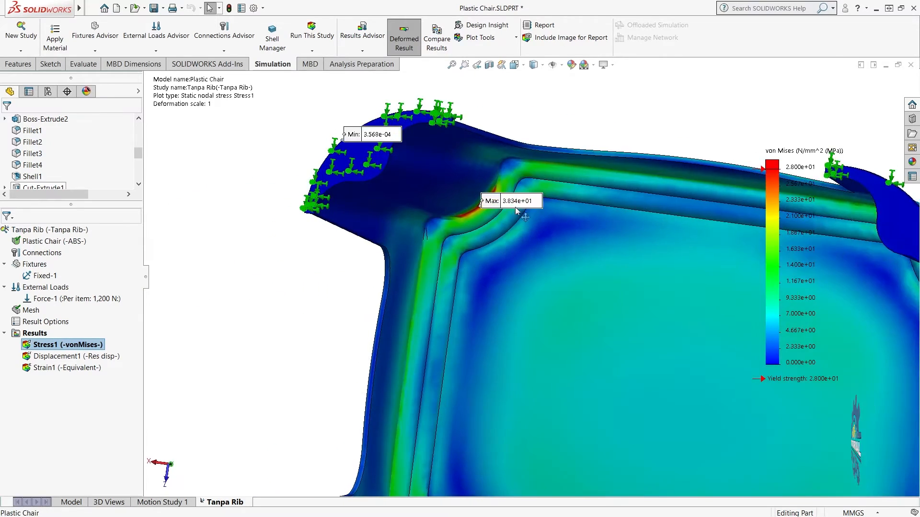
scroll(516, 210, "down", 5)
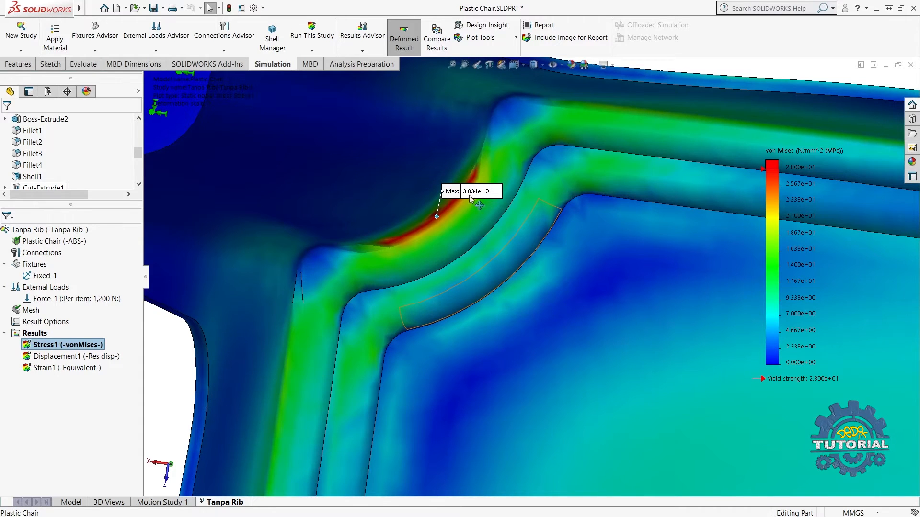
scroll(469, 230, "up", 5)
scroll(509, 268, "down", 2)
scroll(520, 277, "up", 4)
scroll(562, 303, "up", 2)
scroll(551, 288, "down", 6)
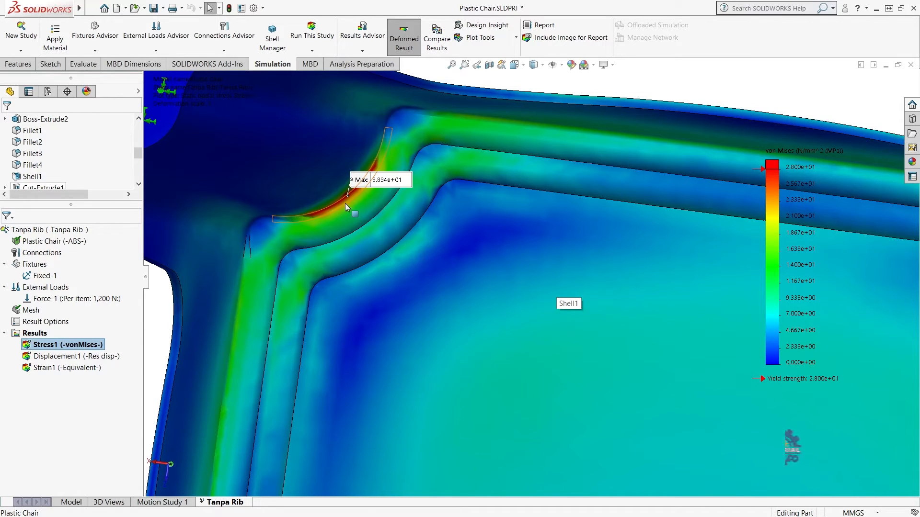
scroll(367, 229, "down", 3)
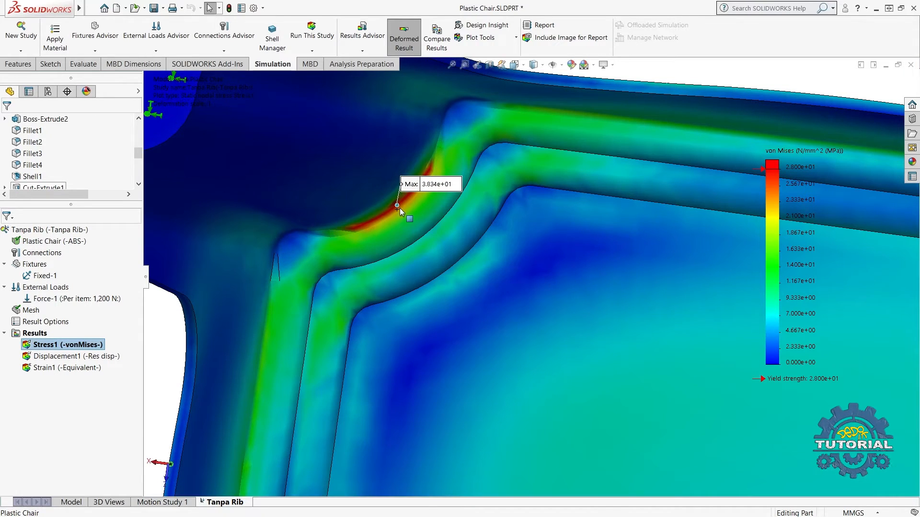
scroll(404, 225, "up", 4)
scroll(451, 244, "down", 4)
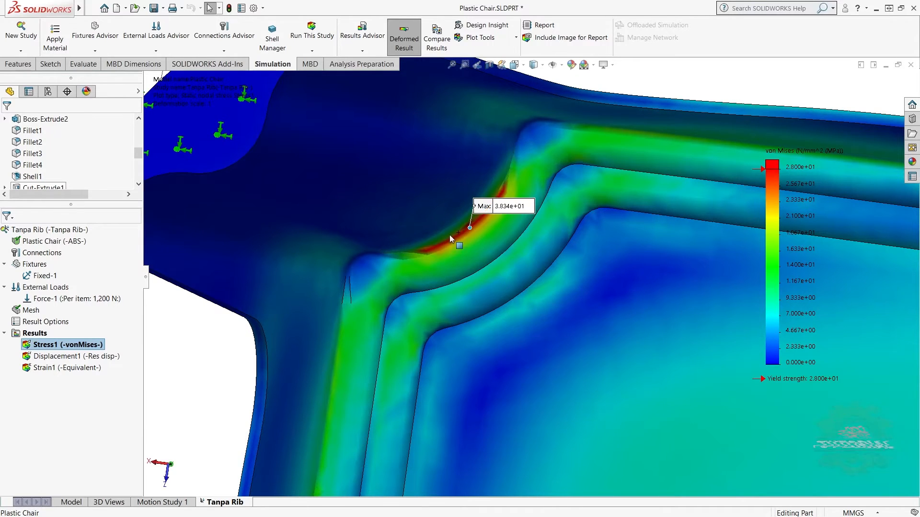
scroll(461, 229, "up", 5)
scroll(456, 224, "up", 3)
Review the rescaled stress plot over the seat, outer rim corners and legs, and check another inner corner from underneath
middle_click_drag(574, 288, 623, 338)
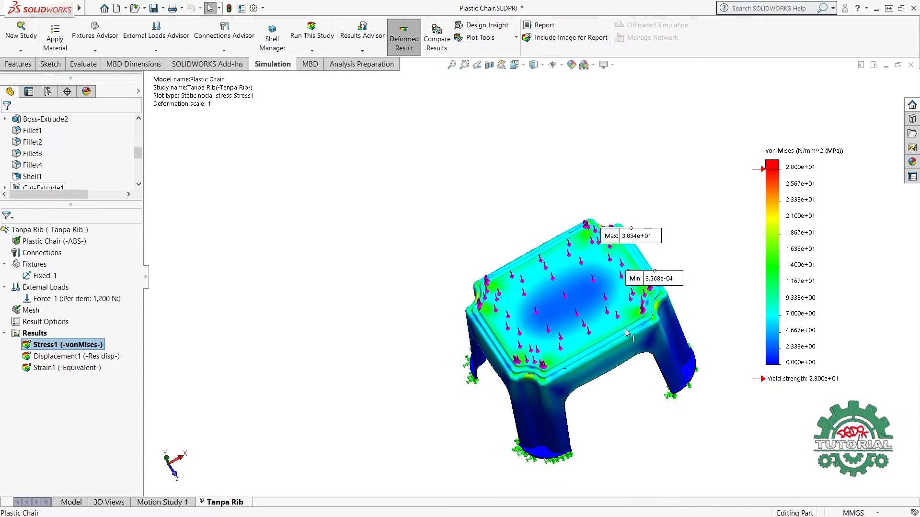
scroll(624, 340, "down", 3)
scroll(544, 330, "up", 4)
middle_click_drag(536, 357, 520, 276)
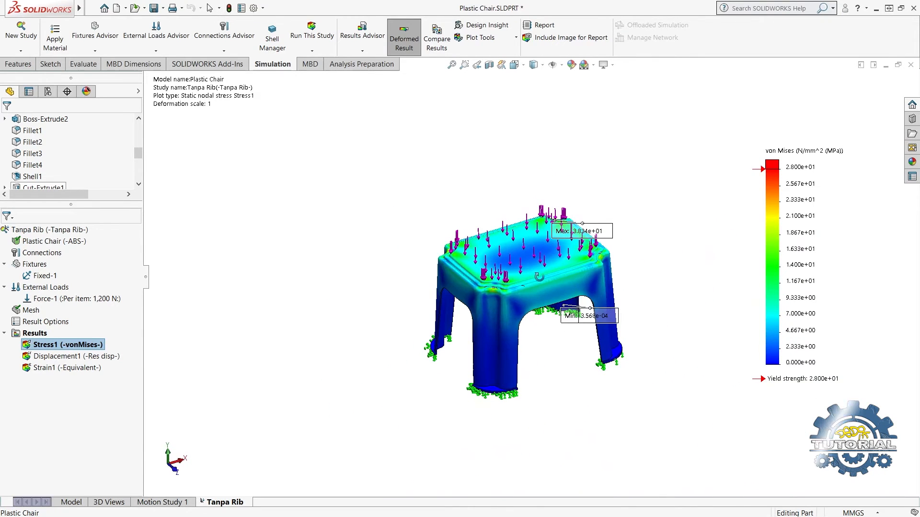
scroll(507, 290, "down", 4)
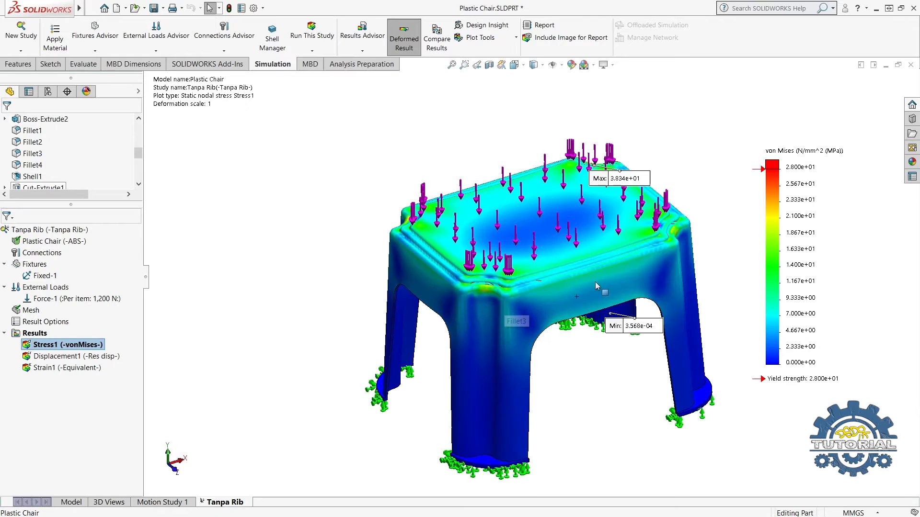
scroll(604, 276, "up", 3)
scroll(527, 300, "down", 4)
scroll(460, 289, "up", 2)
mouse_move(460, 289)
middle_mouse_down()
mouse_move(454, 302)
mouse_move(447, 278)
mouse_move(443, 300)
mouse_move(441, 287)
middle_mouse_up()
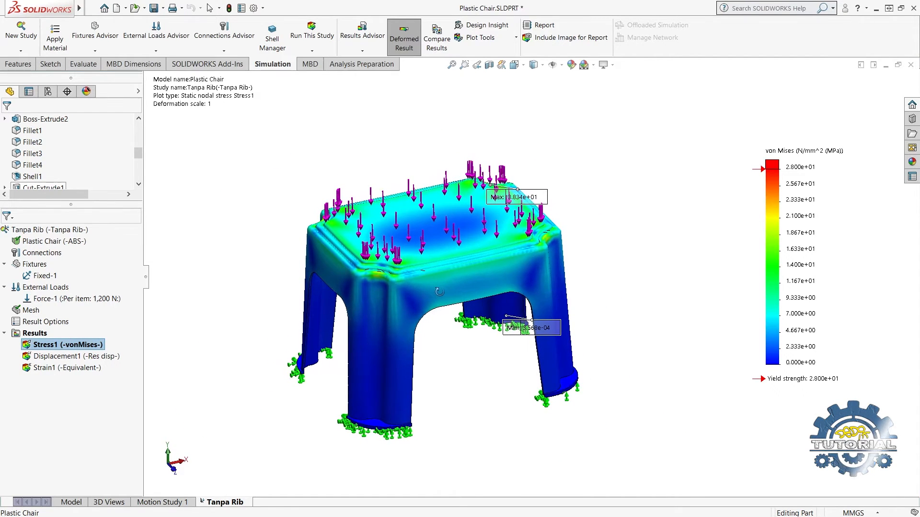
scroll(429, 282, "down", 2)
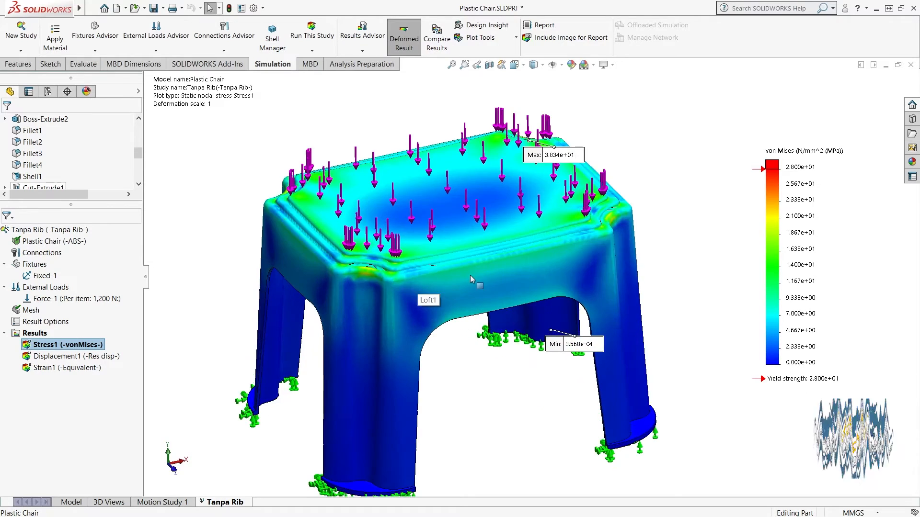
scroll(470, 275, "up", 2)
middle_click_drag(461, 270, 437, 242)
scroll(438, 239, "down", 5)
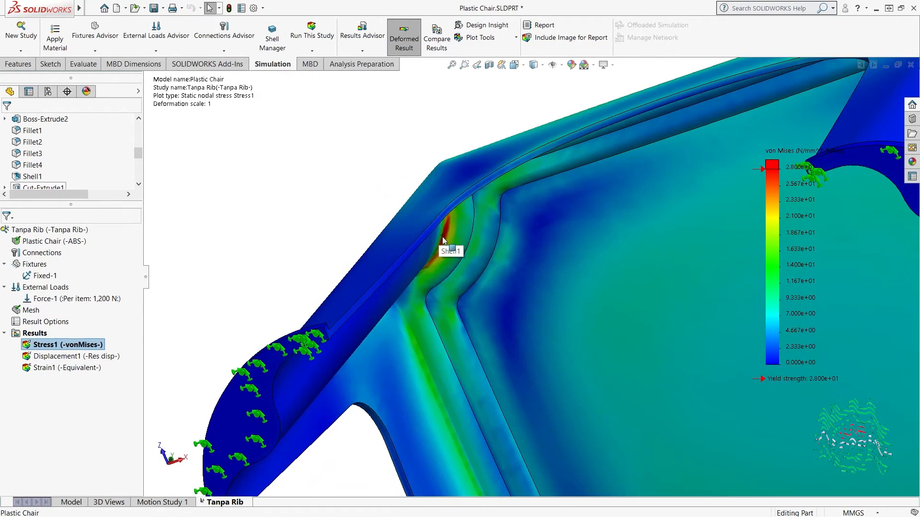
scroll(449, 242, "up", 6)
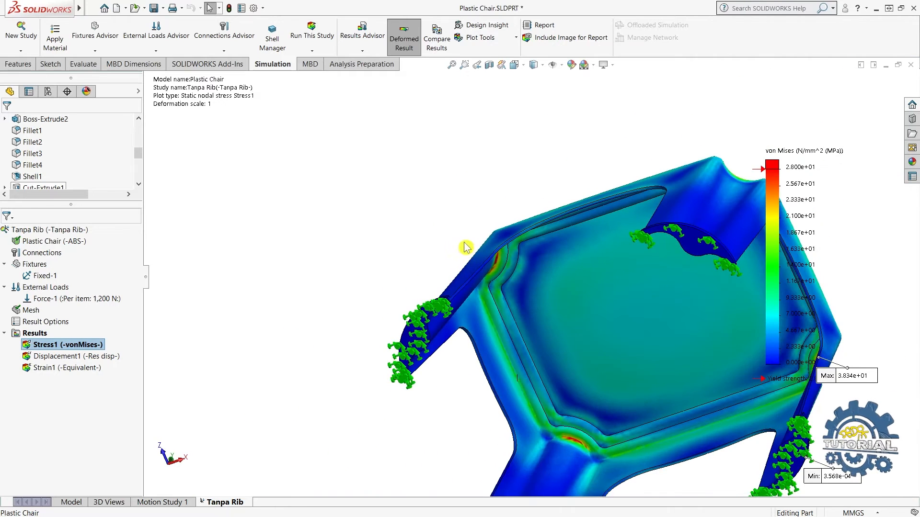
middle_click_drag(568, 253, 606, 415)
scroll(608, 376, "up", 4)
middle_click_drag(618, 206, 592, 269)
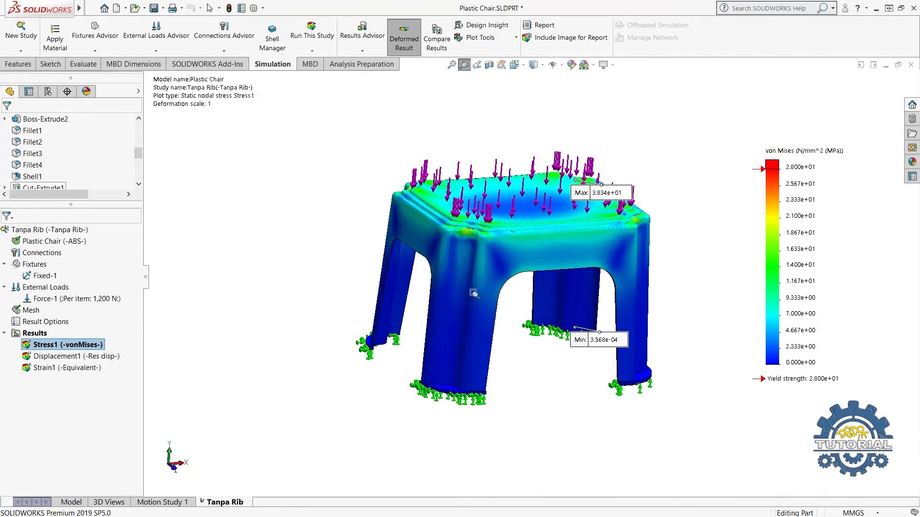
right_click(61, 345)
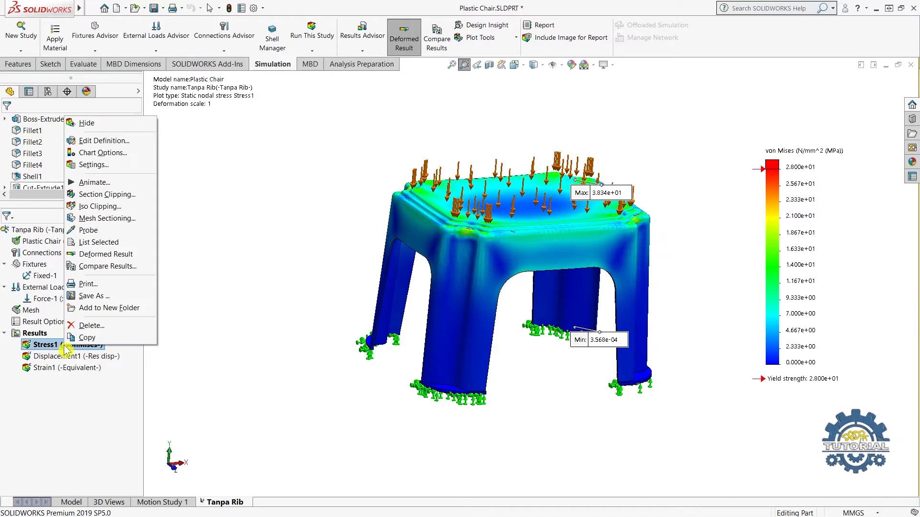
left_click(355, 299)
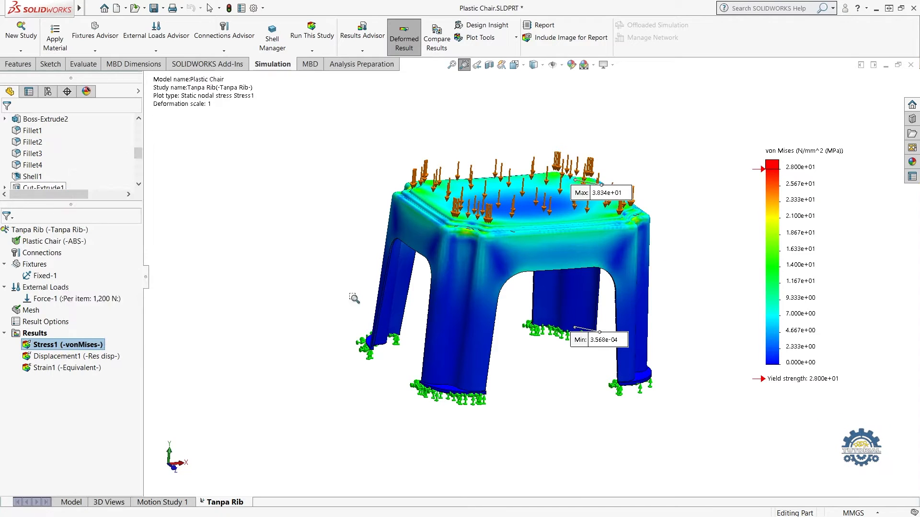
Set the von Mises stress plot's deformed shape to a user-defined scale of 5 and apply it
right_click(82, 344)
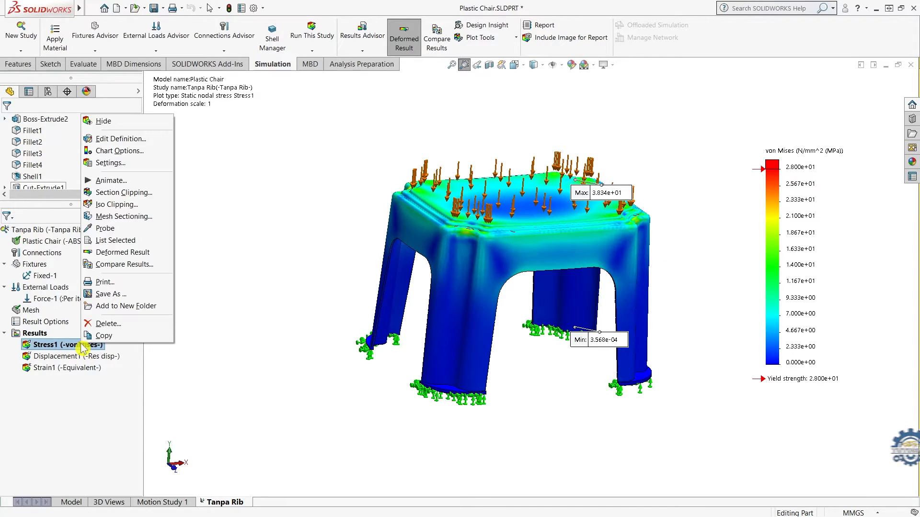
left_click(121, 139)
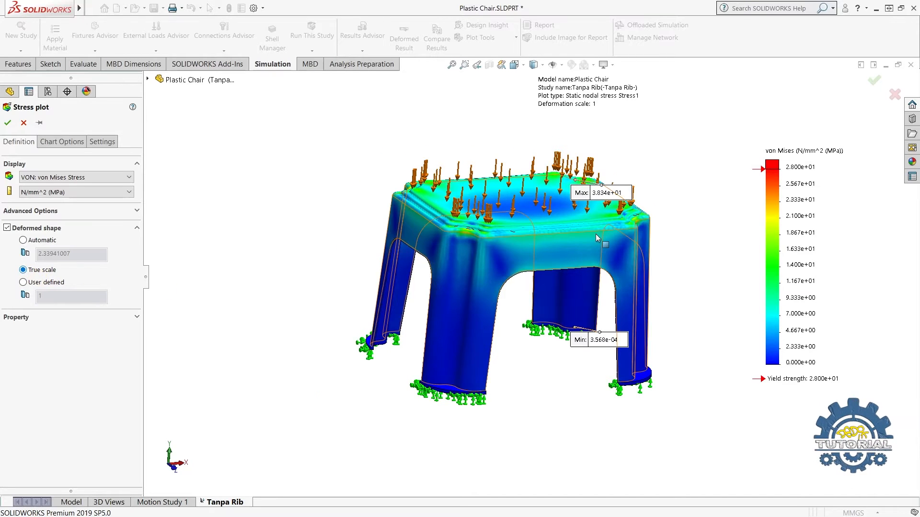
scroll(596, 233, "down", 2)
scroll(468, 240, "up", 2)
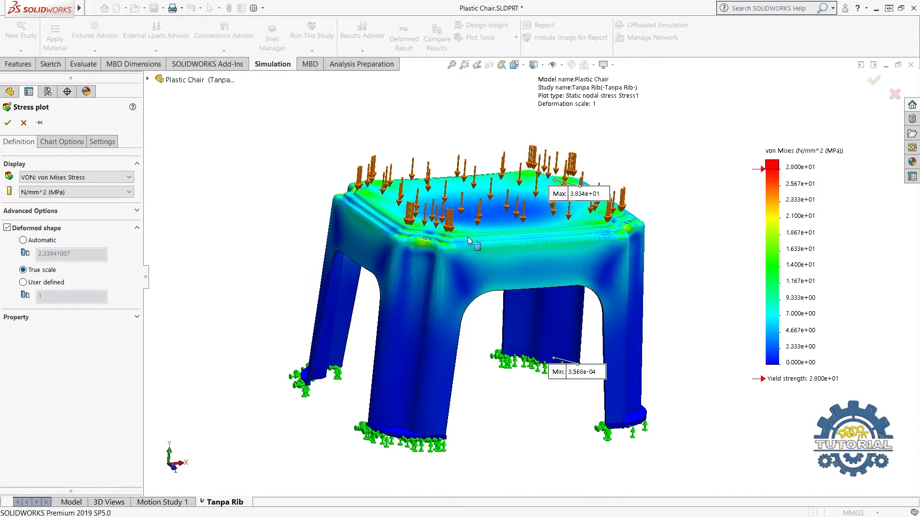
middle_click_drag(462, 239, 442, 228)
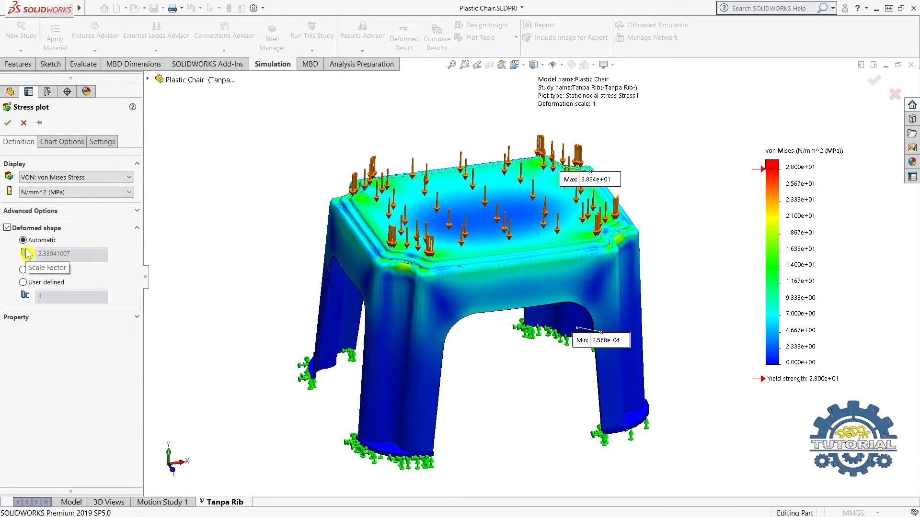
left_click(23, 282)
double_click(38, 296)
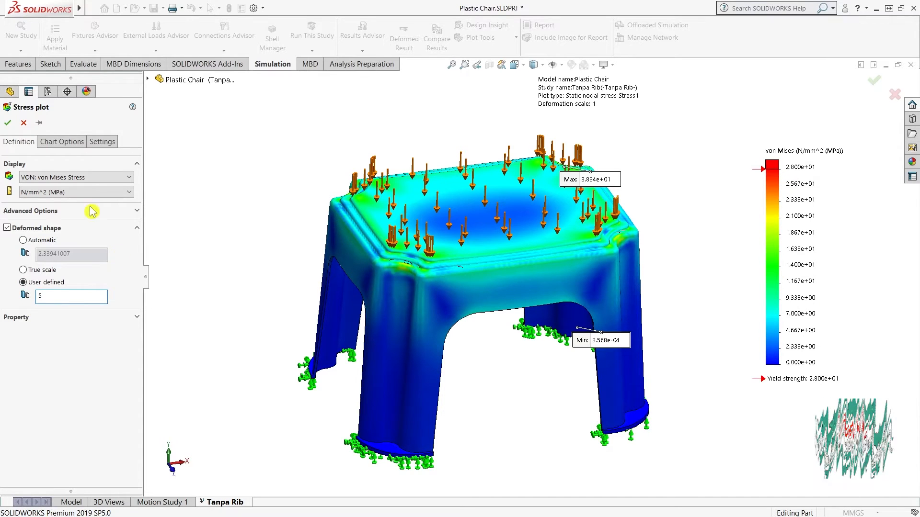
left_click(8, 124)
middle_click_drag(507, 330, 424, 247)
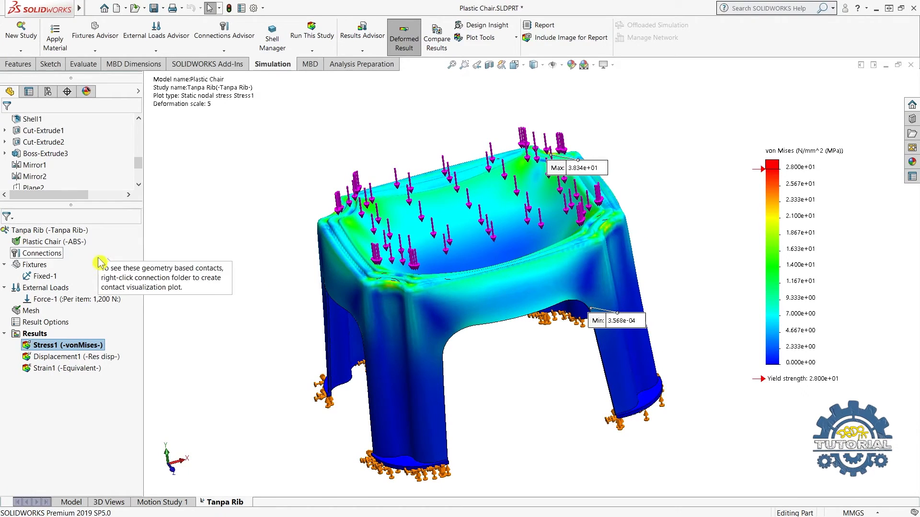
Animate the von Mises stress plot, inspect the inner leg corner under the seat during playback, and close the animation
right_click(48, 344)
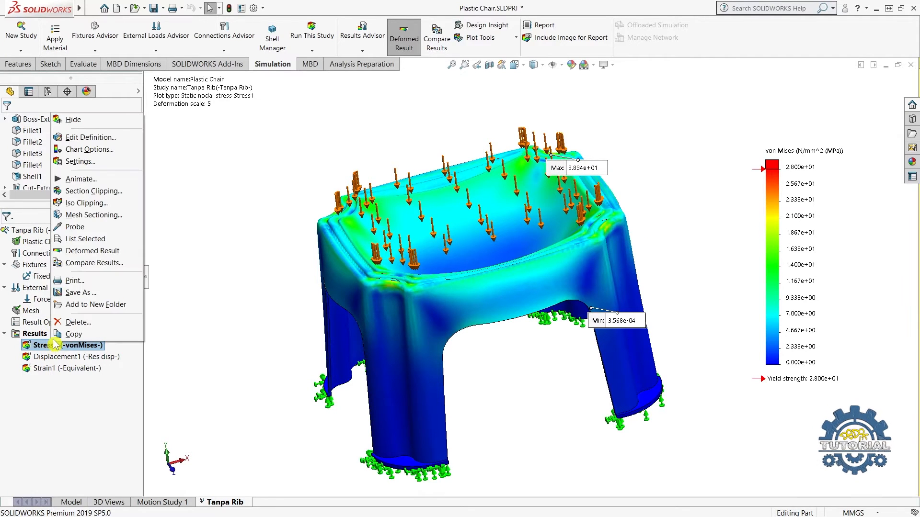
left_click(81, 179)
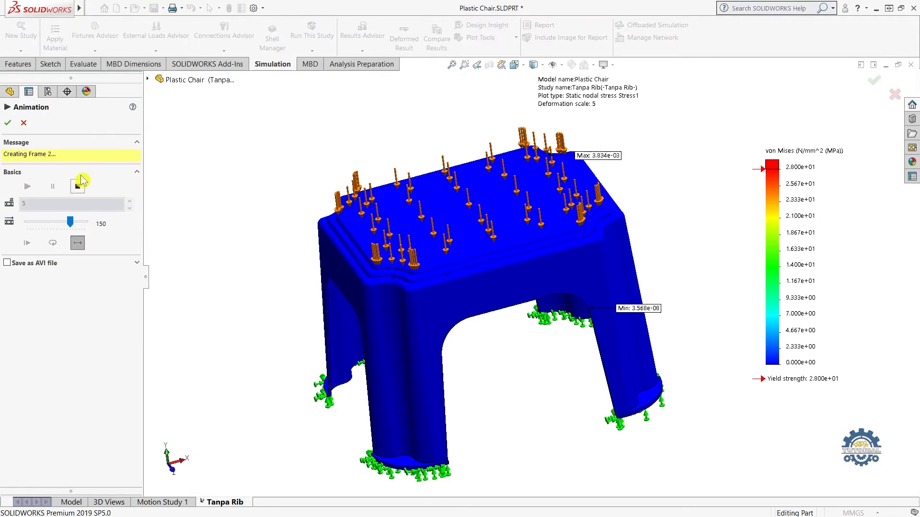
middle_click_drag(269, 304, 407, 195)
scroll(454, 336, "down", 6)
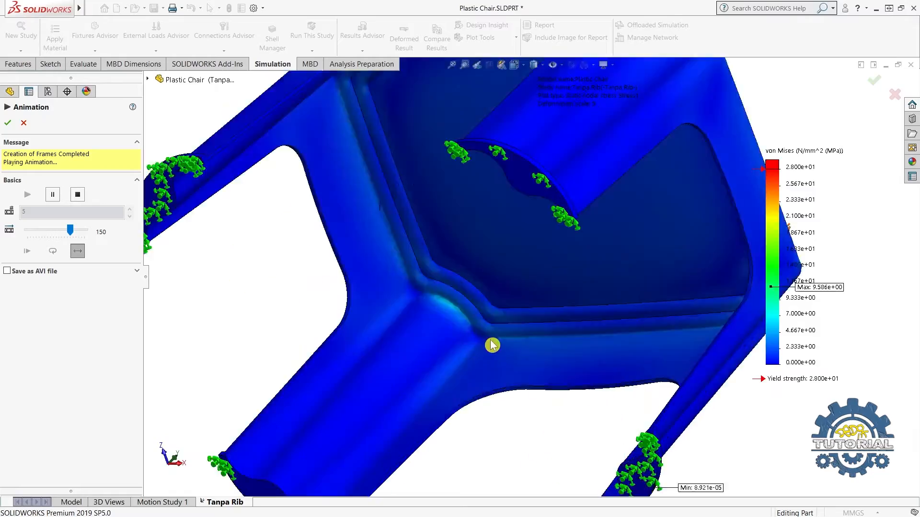
scroll(421, 263, "up", 2)
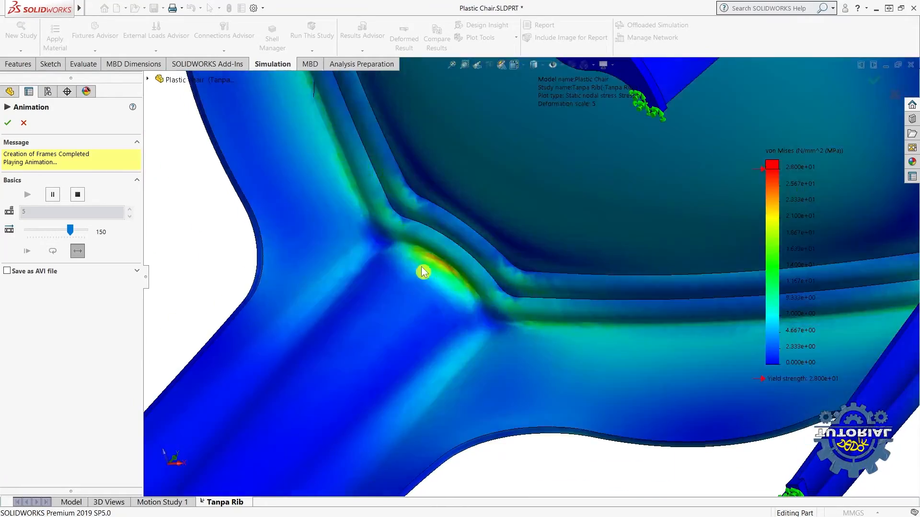
scroll(460, 257, "up", 6)
middle_click_drag(476, 254, 574, 164)
scroll(574, 163, "down", 2)
scroll(548, 197, "up", 2)
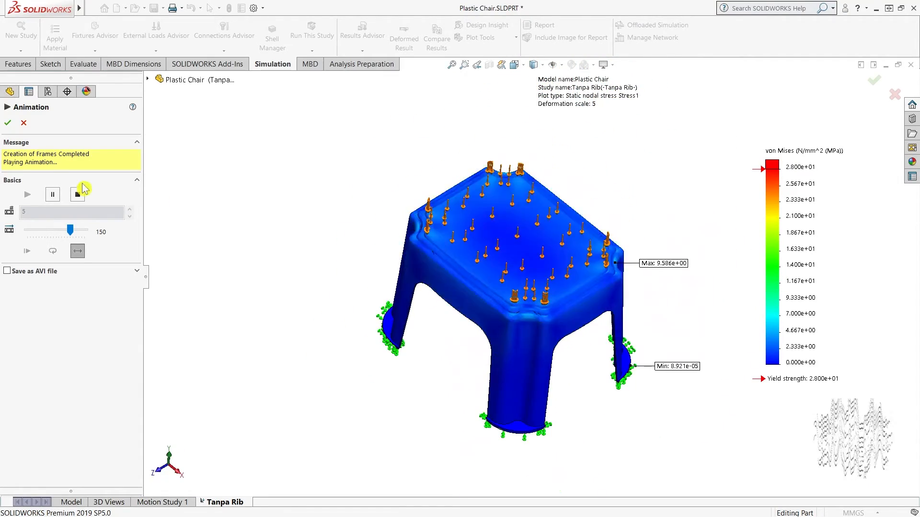
left_click(23, 124)
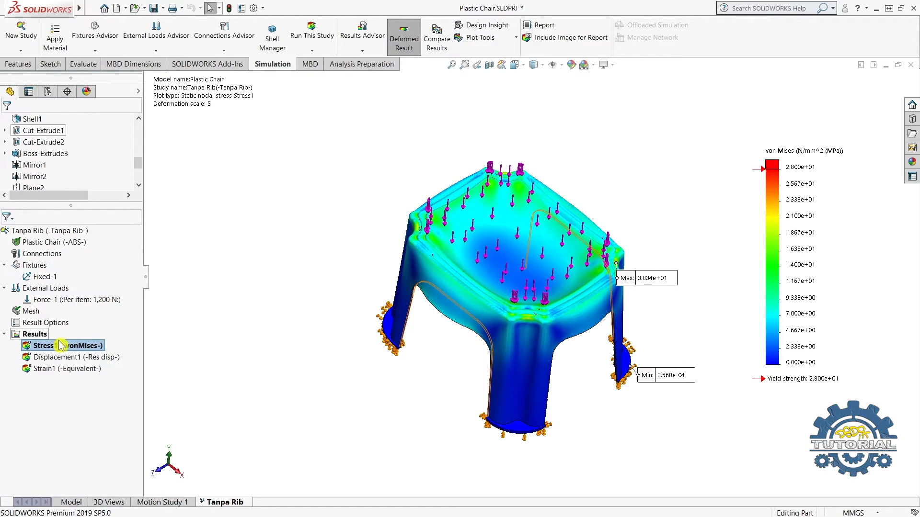
Set the von Mises stress plot's deformed shape to true scale and apply the change
right_click(74, 346)
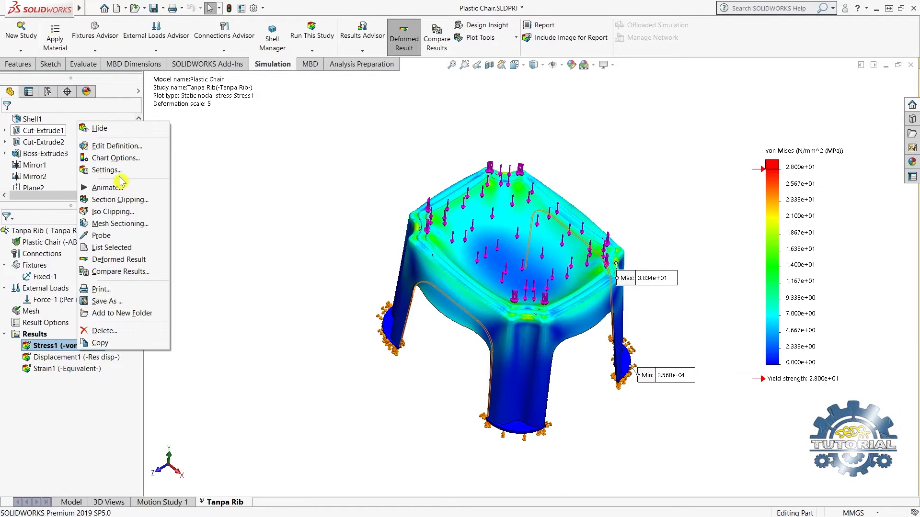
left_click(122, 159)
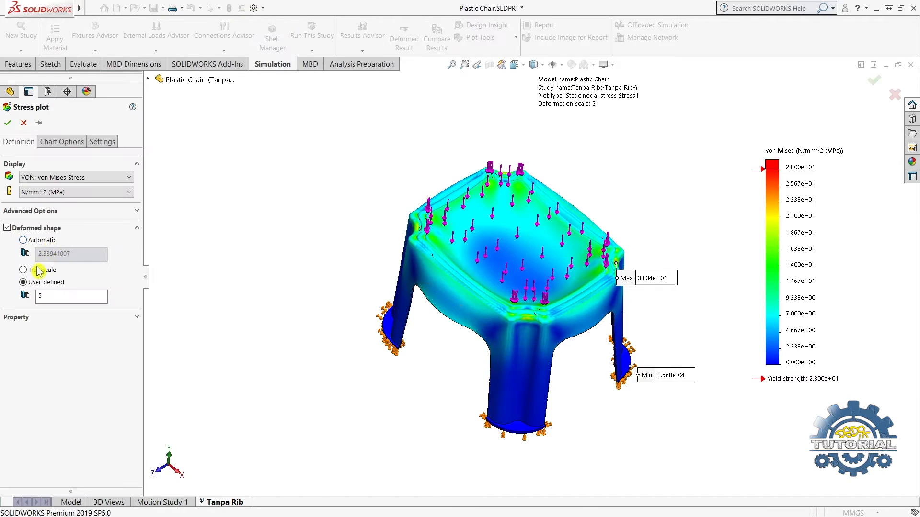
left_click(37, 271)
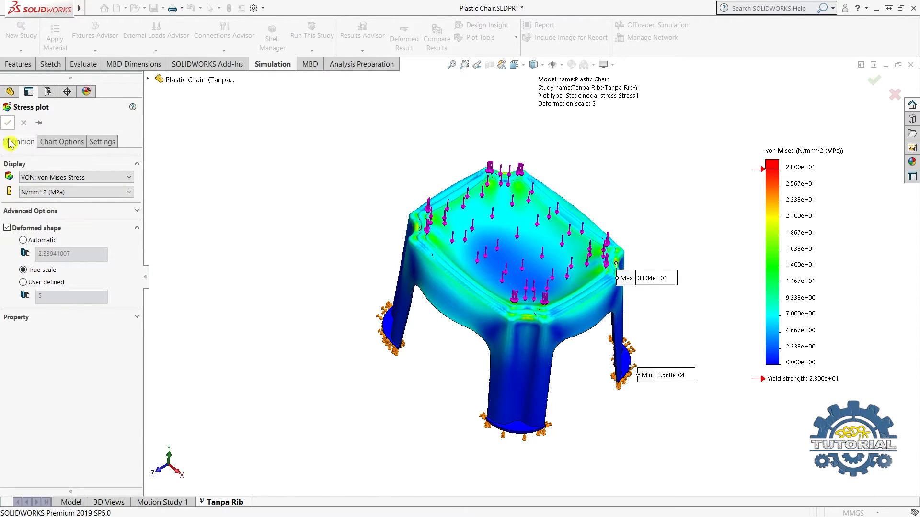
scroll(582, 329, "up", 3)
scroll(625, 311, "down", 2)
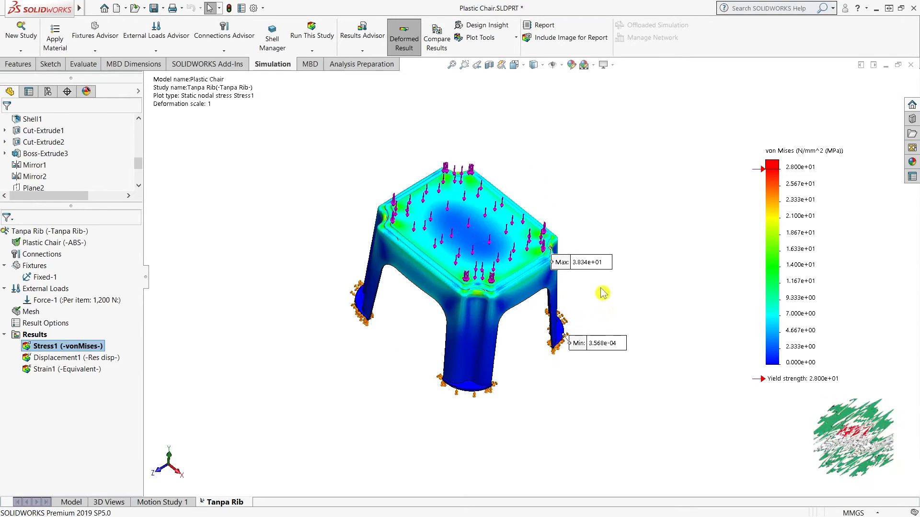
Show the Displacement1 plot and examine the resultant displacement over the seat against the legend in millimetres
left_click(72, 357)
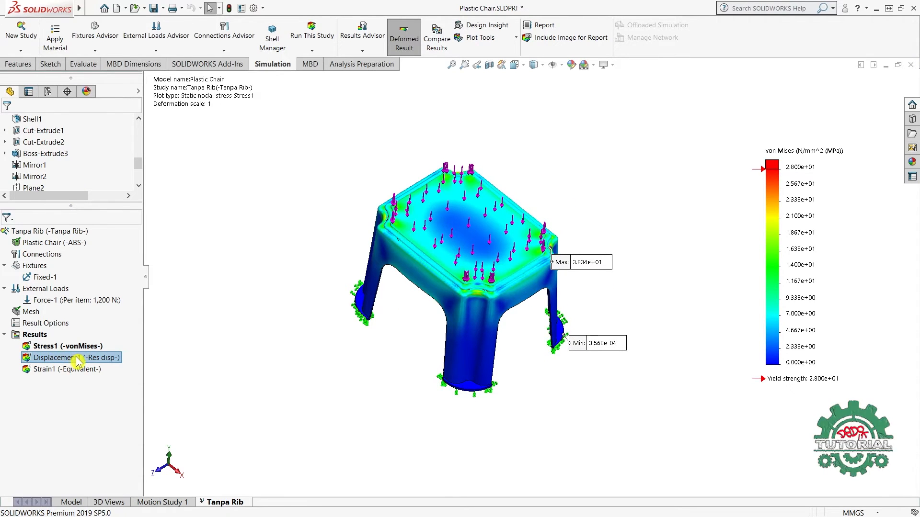
right_click(84, 363)
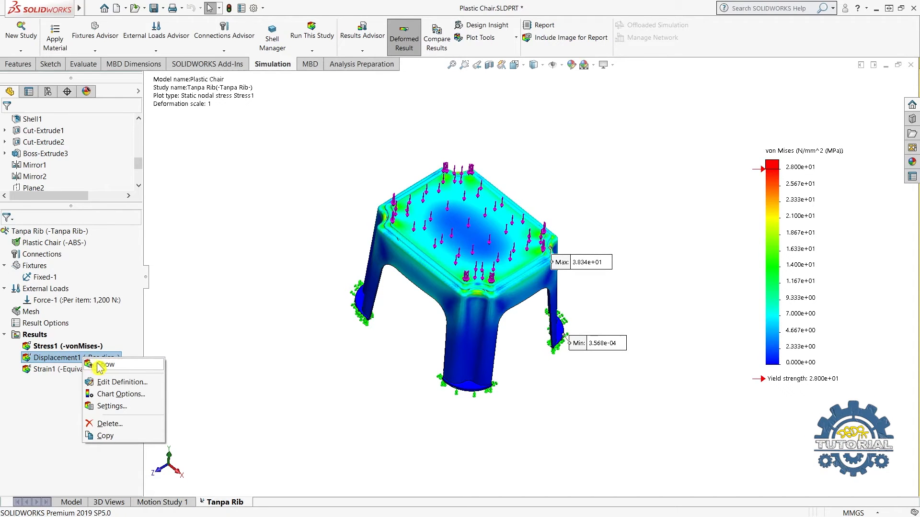
left_click(104, 365)
scroll(556, 260, "down", 1)
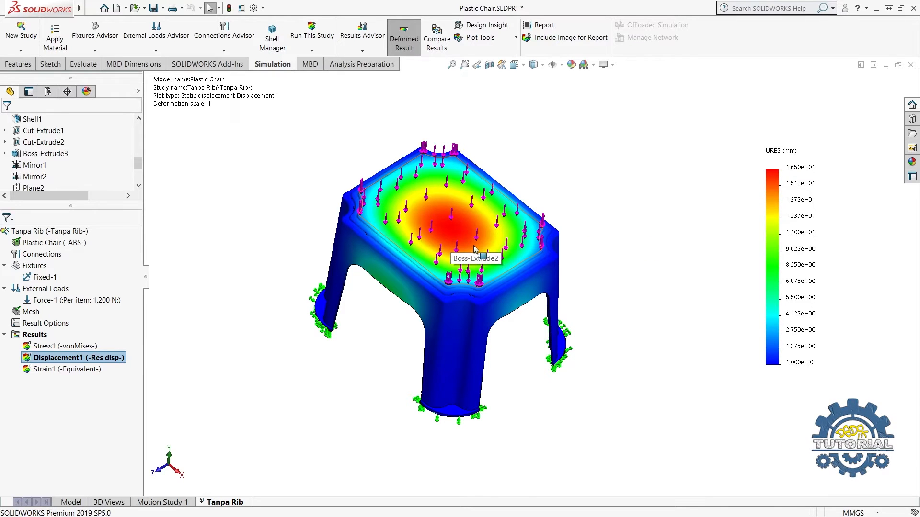
scroll(474, 249, "down", 2)
scroll(517, 268, "up", 3)
scroll(554, 284, "down", 3)
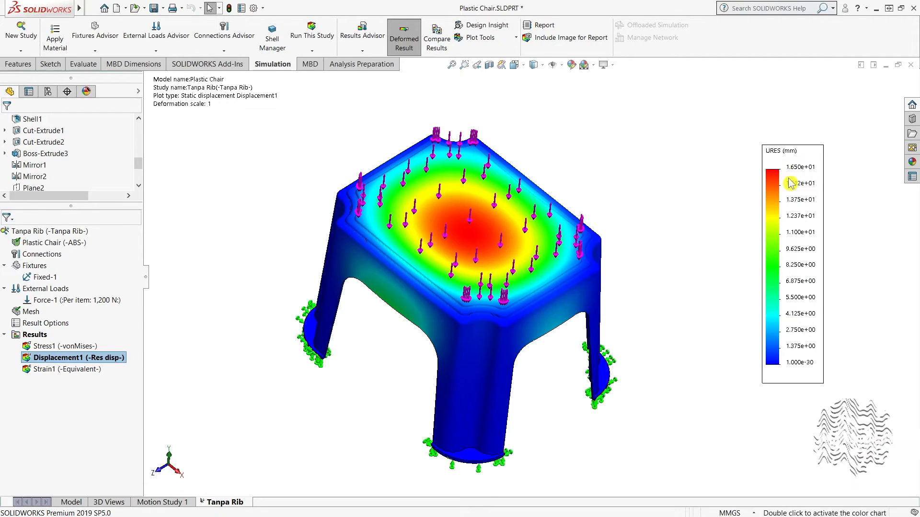
scroll(570, 233, "down", 2)
scroll(570, 234, "up", 5)
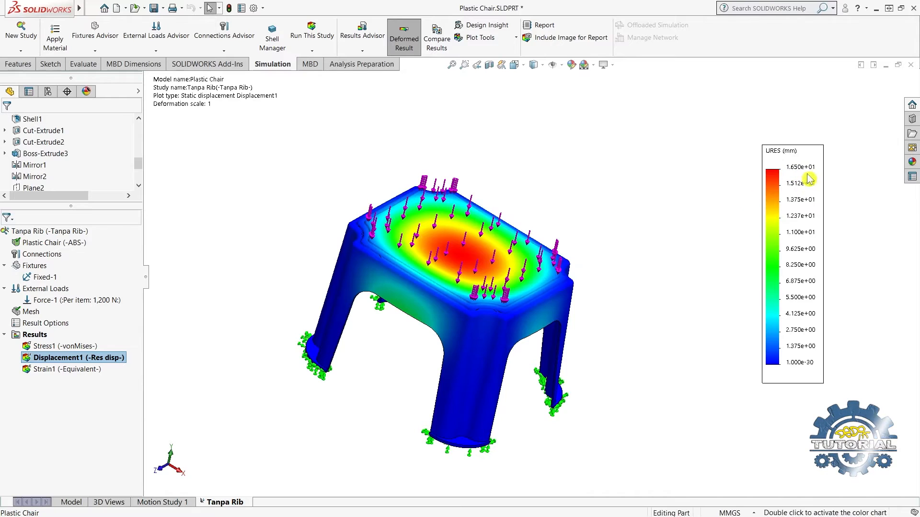
middle_click_drag(530, 266, 422, 309)
Show the Strain1 plot and examine the equivalent strain at the inner corners under the seat and on its upper side
left_click(77, 371)
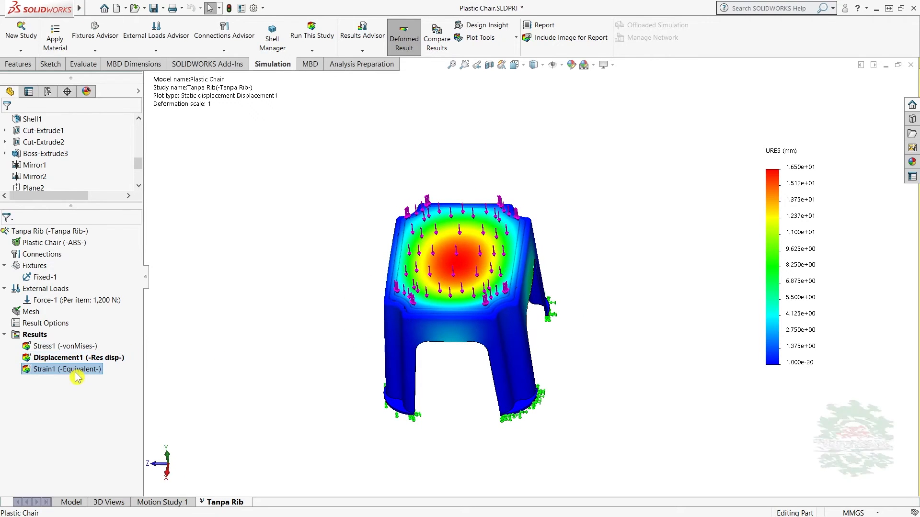
right_click(76, 378)
left_click(97, 380)
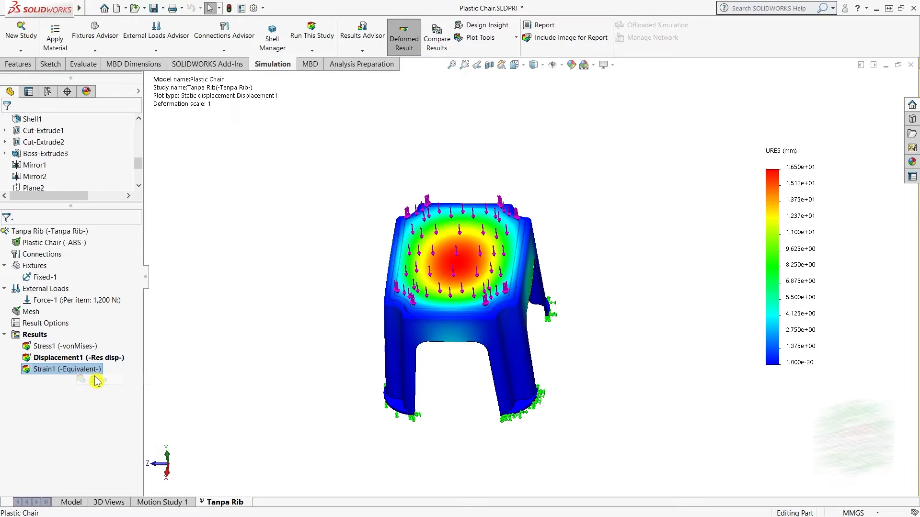
middle_click_drag(285, 406, 393, 283)
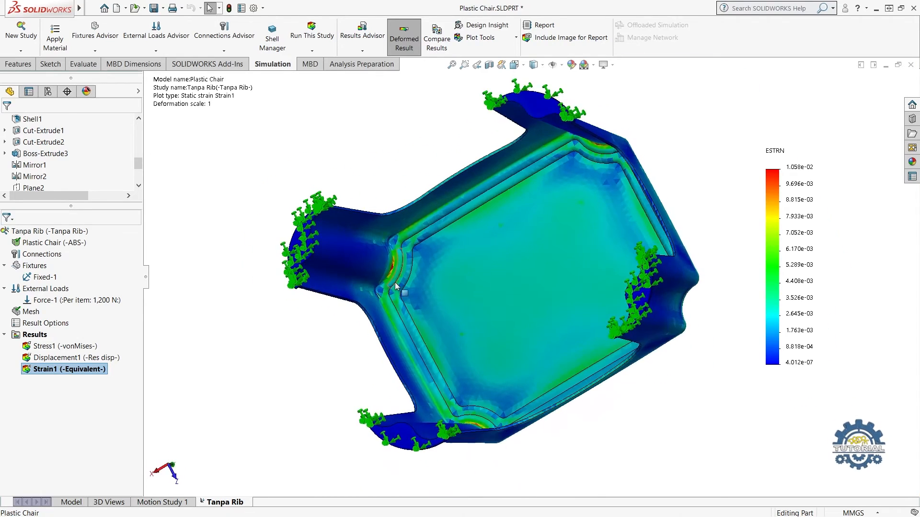
scroll(395, 284, "down", 3)
scroll(421, 267, "up", 3)
scroll(424, 265, "up", 1)
scroll(618, 229, "down", 2)
middle_click_drag(617, 228, 651, 230)
scroll(573, 245, "up", 3)
scroll(574, 245, "down", 4)
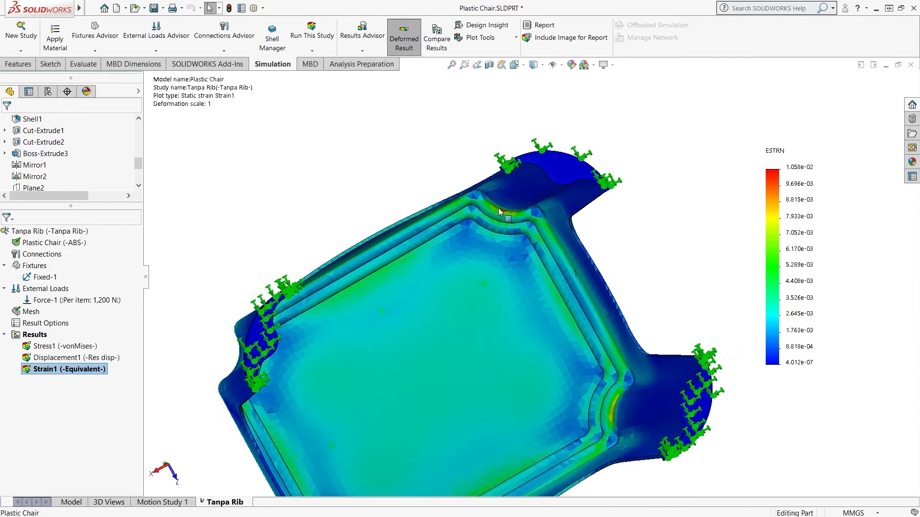
scroll(448, 268, "up", 3)
scroll(448, 271, "up", 2)
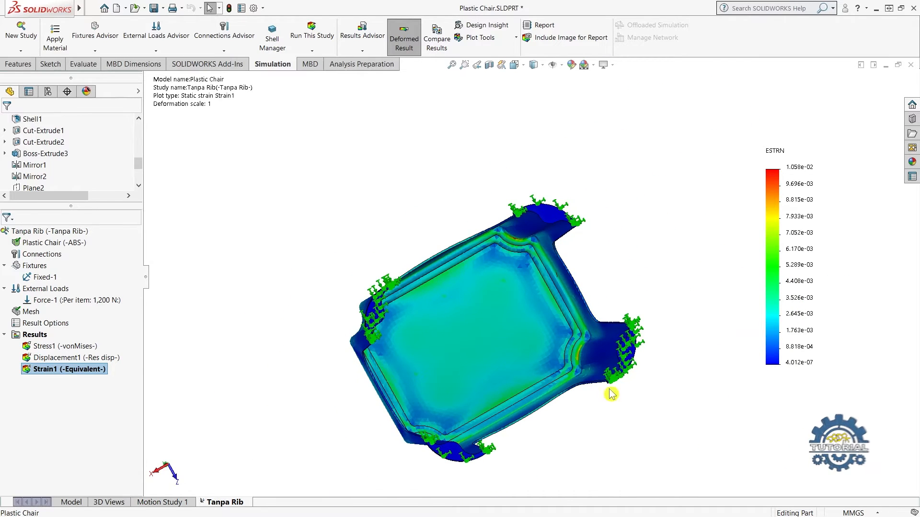
middle_click_drag(540, 334, 564, 258)
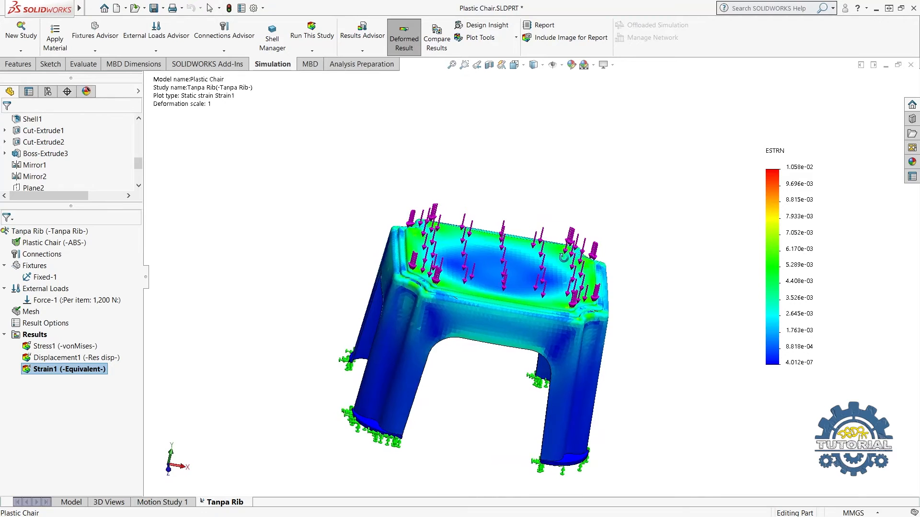
scroll(560, 307, "down", 2)
scroll(479, 304, "up", 2)
middle_click_drag(474, 302, 446, 287)
Show the Stress1 von Mises plot again and view the chair from a leg corner
right_click(48, 346)
left_click(70, 353)
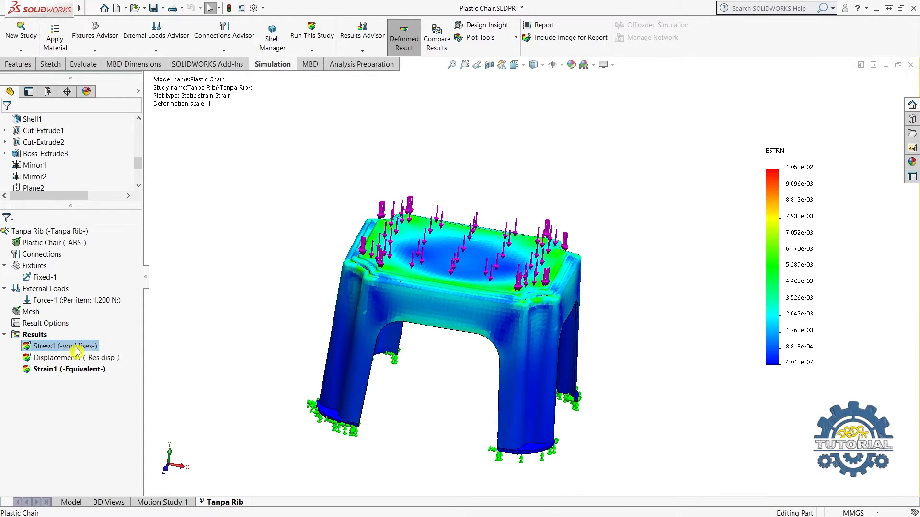
middle_click_drag(500, 290, 403, 307)
scroll(444, 314, "up", 2)
scroll(530, 314, "down", 2)
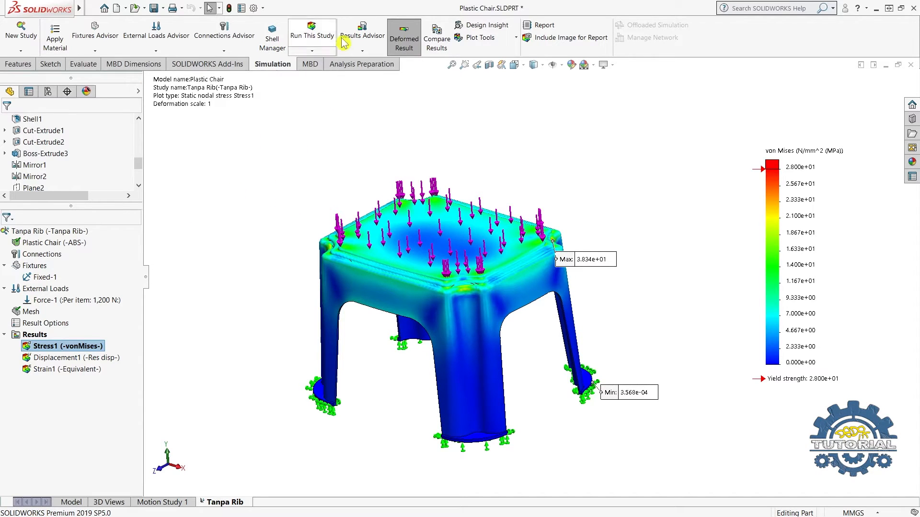
Start a new Factor of Safety result plot for all bodies and keep the Automatic failure criterion
left_click(359, 52)
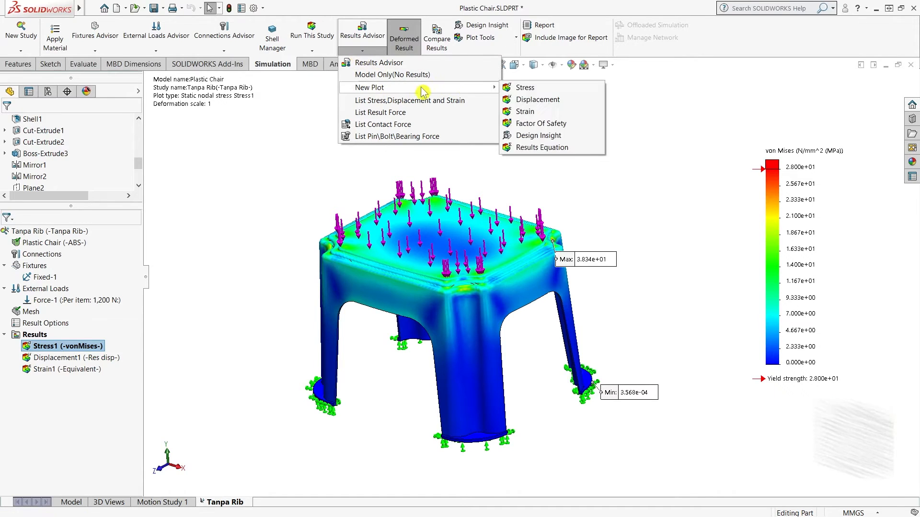
mouse_move(496, 91)
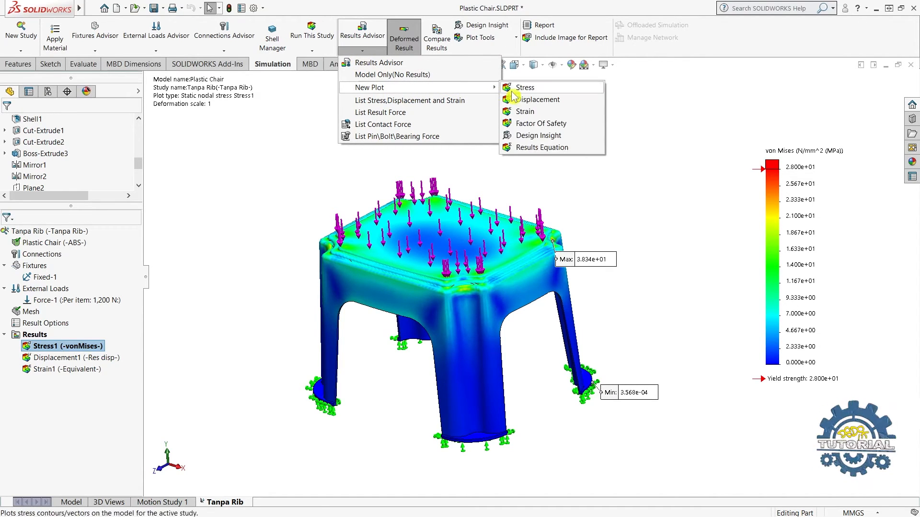
left_click(540, 126)
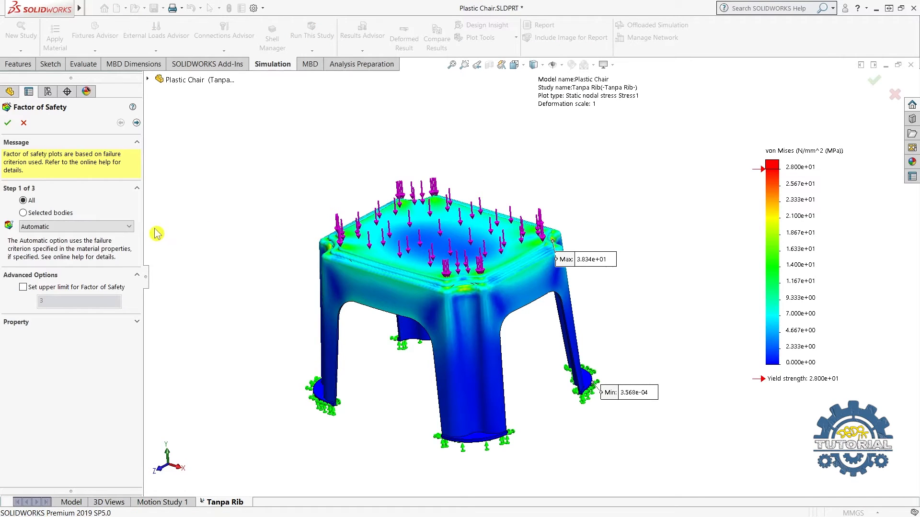
left_click(42, 226)
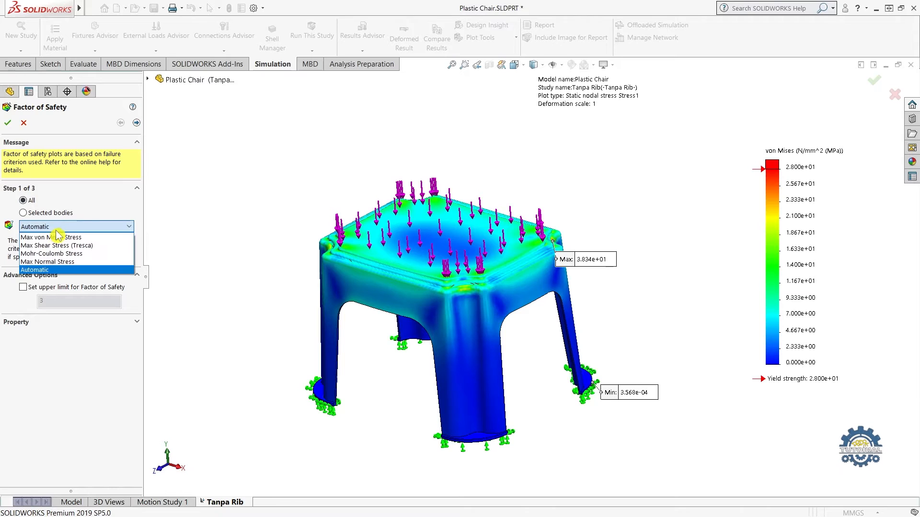
left_click(91, 216)
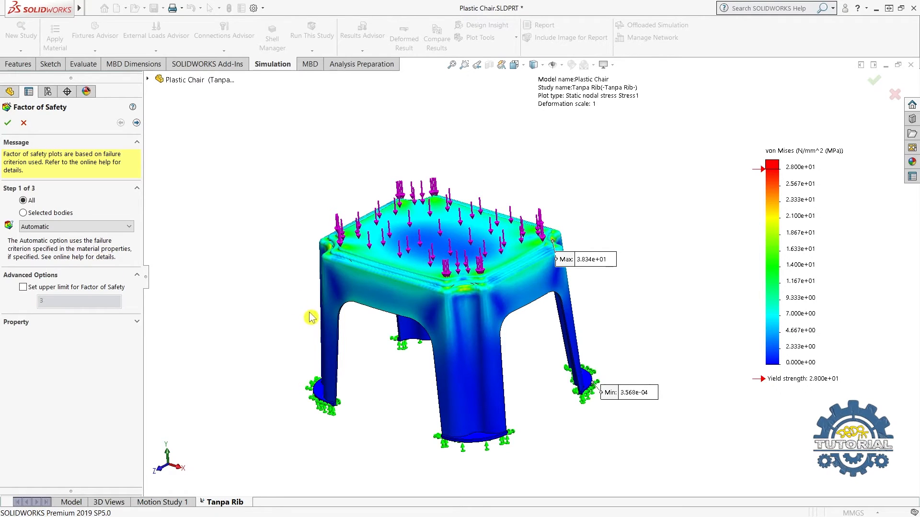
middle_click_drag(385, 348, 391, 360)
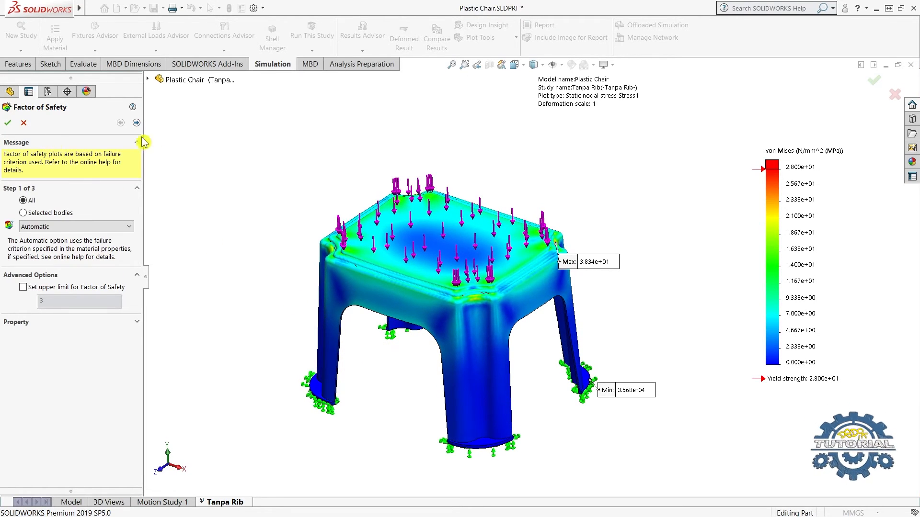
Keep the multiplication factor at 1 and plot the areas below a factor of safety of 1
left_click(137, 123)
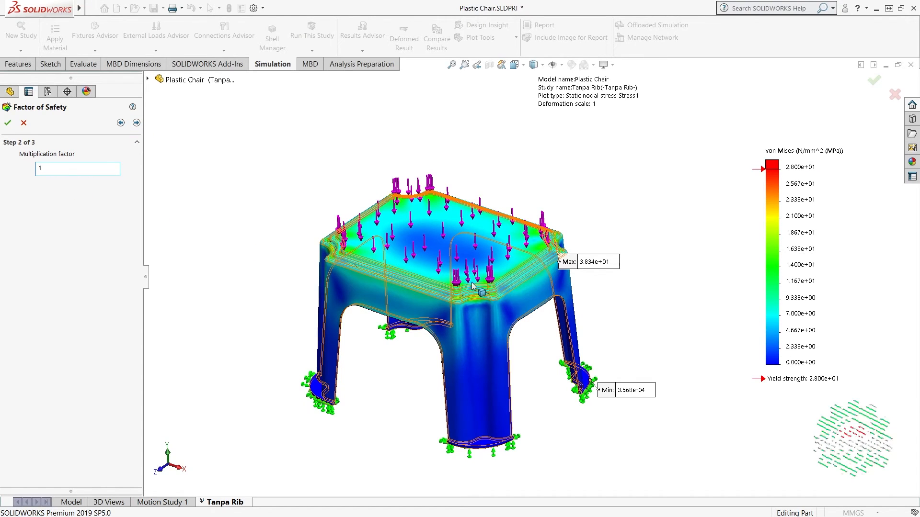
left_click(137, 123)
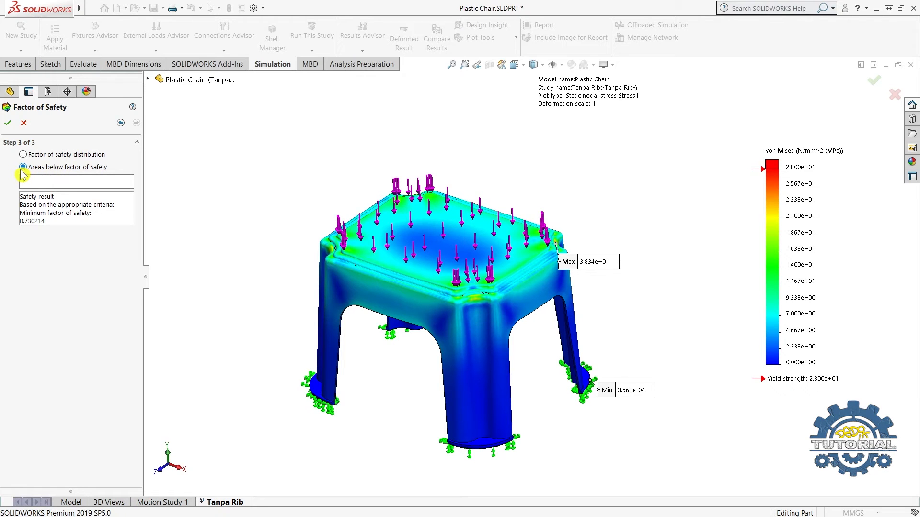
scroll(328, 297, "up", 3)
scroll(508, 287, "down", 3)
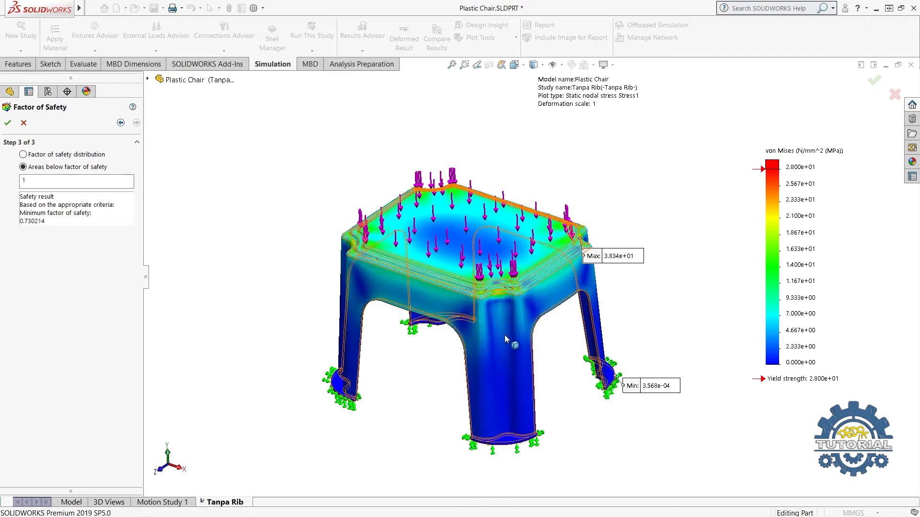
scroll(484, 338, "down", 1)
scroll(433, 324, "up", 3)
middle_click_drag(462, 324, 451, 342)
scroll(569, 296, "down", 2)
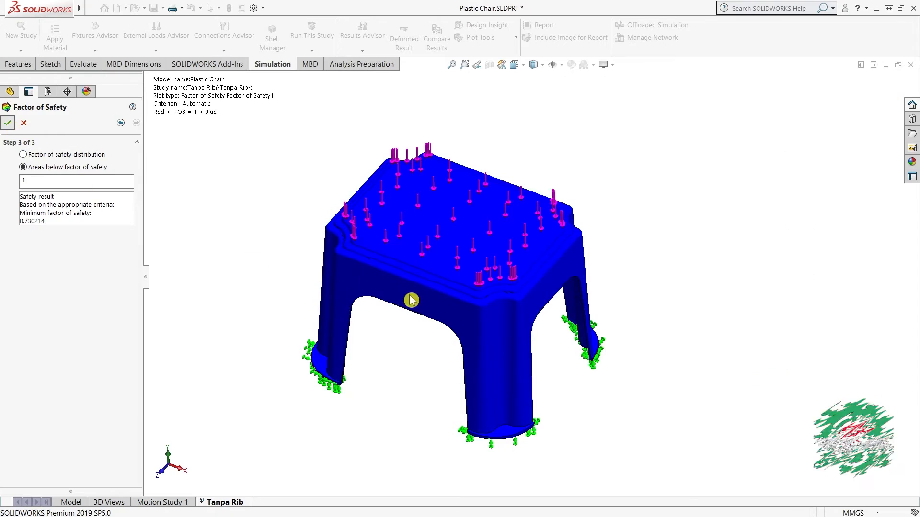
Examine the factor of safety plot on the seat's upper side and underneath, up to an inner leg corner
scroll(468, 284, "down", 2)
middle_click_drag(469, 284, 548, 304)
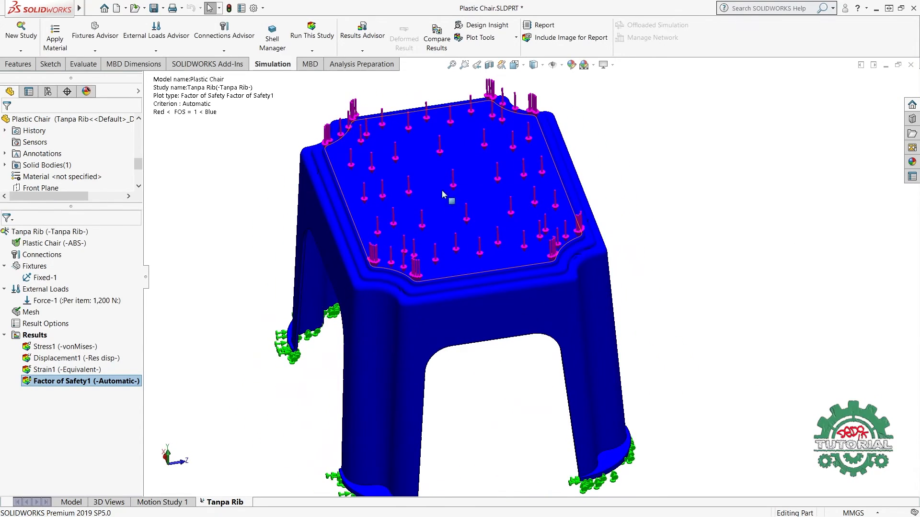
middle_click_drag(406, 253, 450, 273)
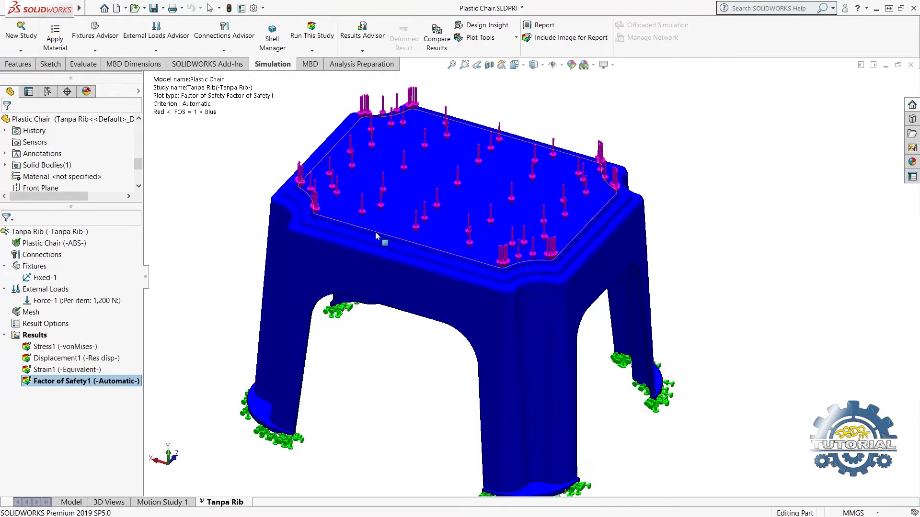
middle_click_drag(415, 192, 478, 257)
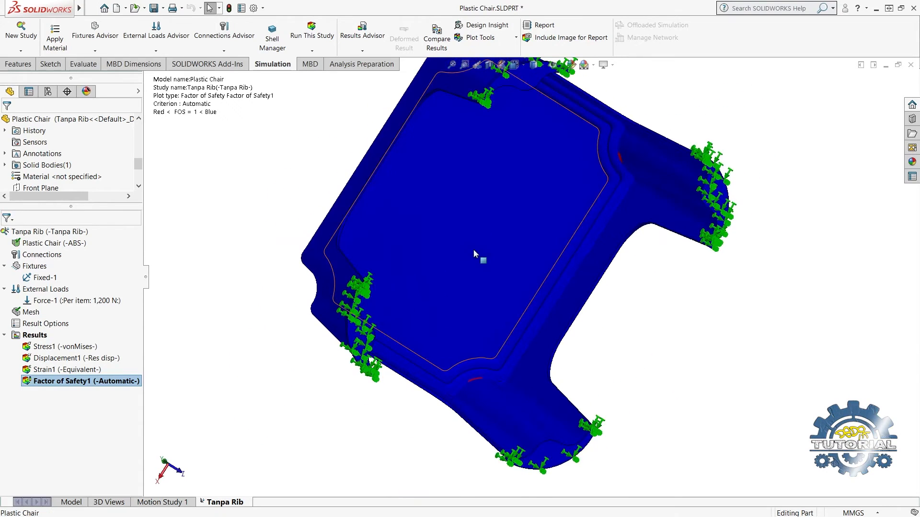
scroll(513, 142, "down", 3)
scroll(479, 197, "down", 3)
scroll(460, 220, "down", 3)
scroll(332, 257, "down", 2)
left_click(216, 166)
scroll(489, 229, "down", 2)
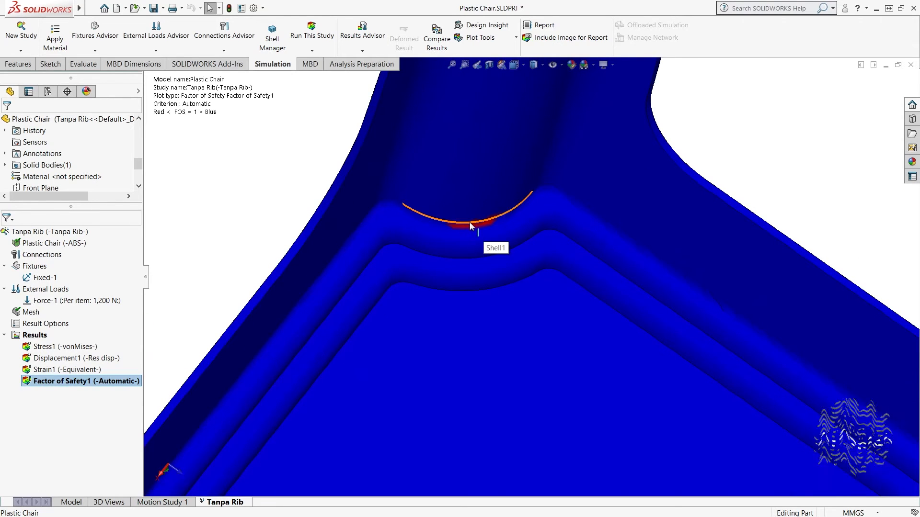
Examine the inner corner between a leg and the seat's underside closely for areas below a factor of safety of 1
scroll(477, 229, "up", 3)
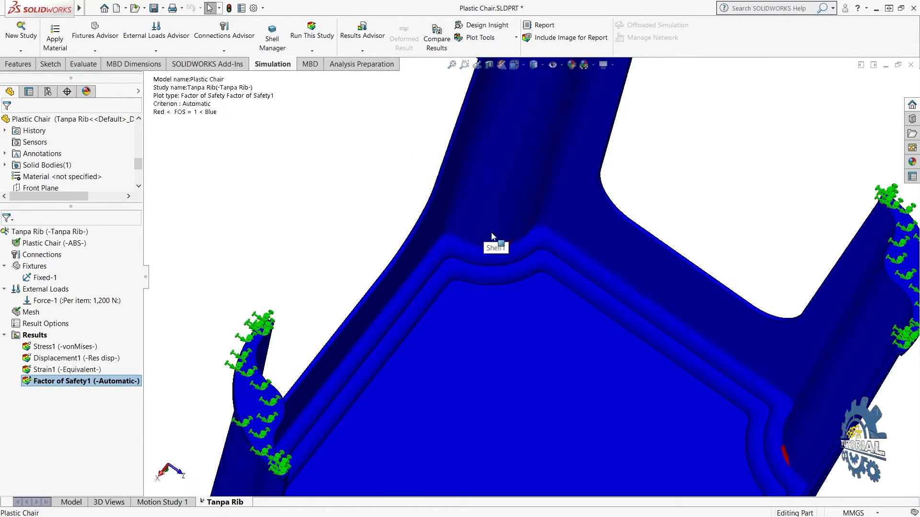
scroll(508, 251, "down", 4)
scroll(499, 246, "up", 5)
middle_click_drag(491, 257, 565, 369)
scroll(544, 330, "down", 6)
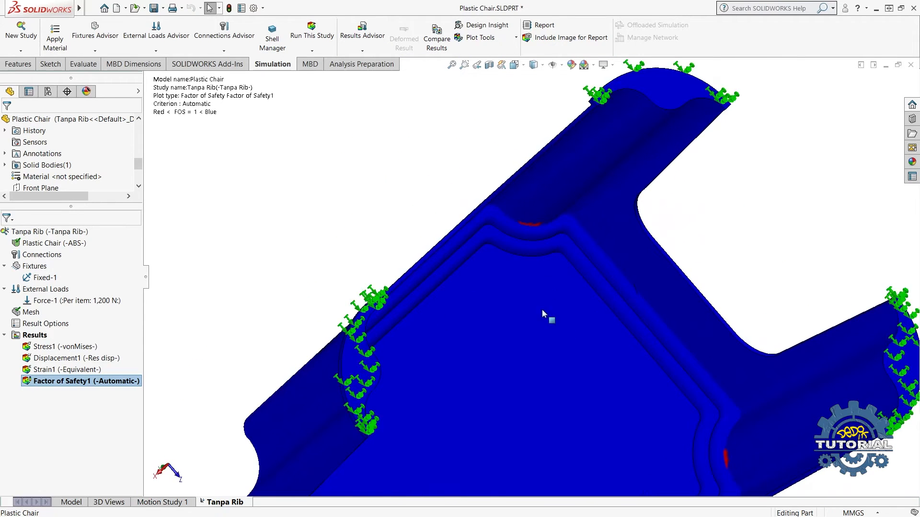
scroll(514, 230, "up", 3)
scroll(514, 202, "down", 6)
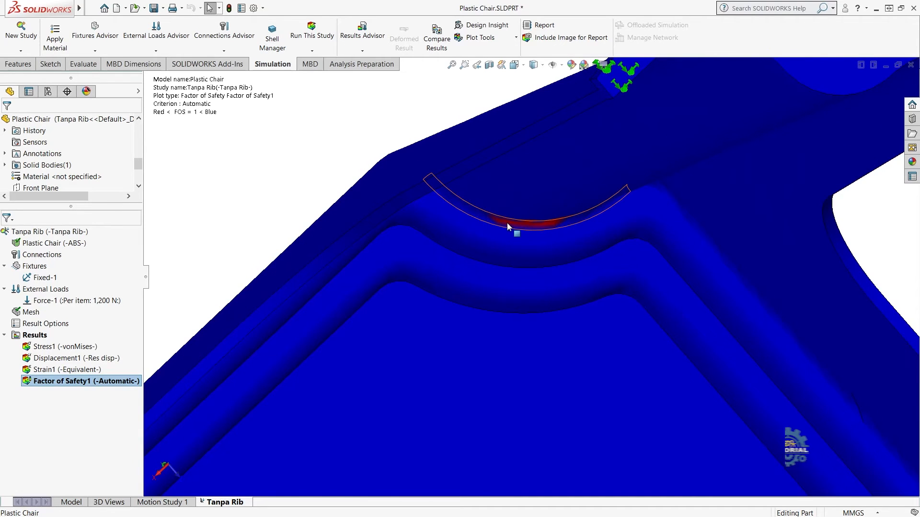
middle_click_drag(514, 225, 579, 306)
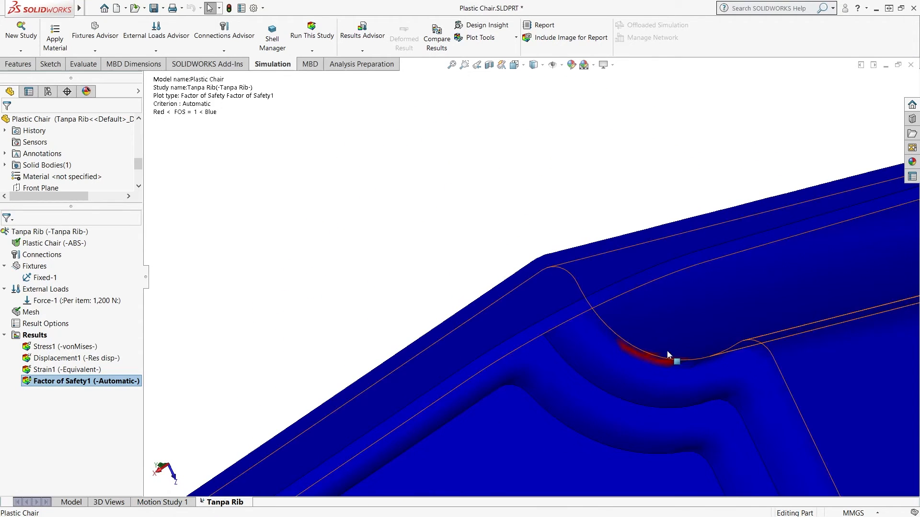
Compare the remaining inner leg corners under the seat with the chair's outer surfaces in the factor of safety plot
scroll(608, 342, "up", 5)
scroll(607, 342, "up", 3)
middle_click_drag(544, 359, 482, 323)
middle_click_drag(446, 359, 559, 298)
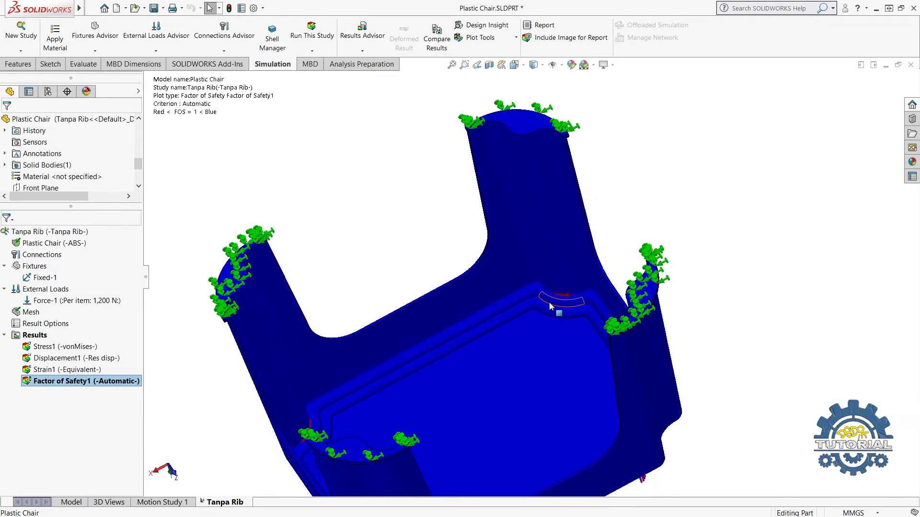
scroll(563, 298, "down", 3)
scroll(494, 326, "up", 4)
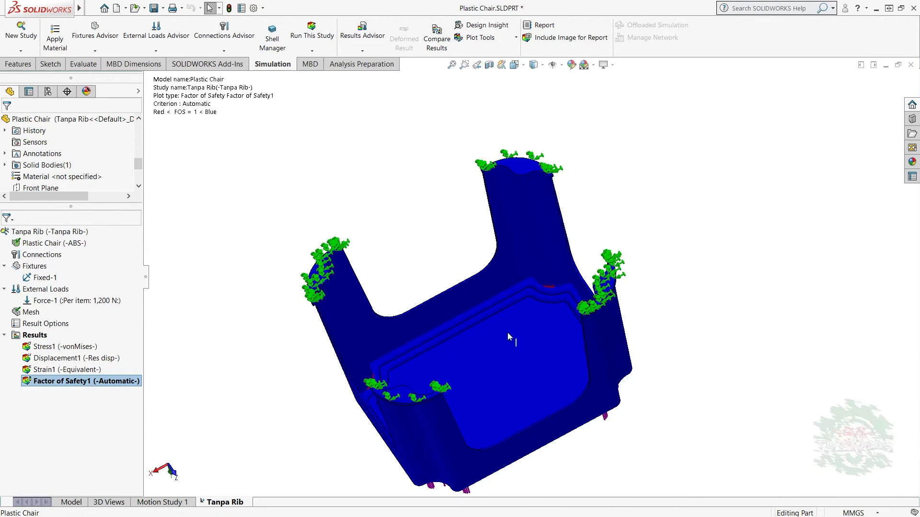
scroll(380, 366, "down", 4)
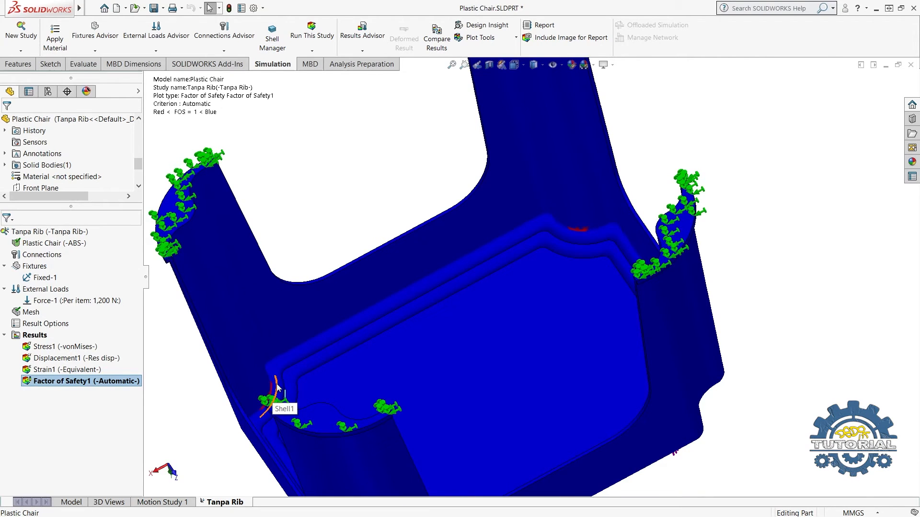
scroll(465, 376, "up", 3)
middle_click_drag(466, 377, 432, 315)
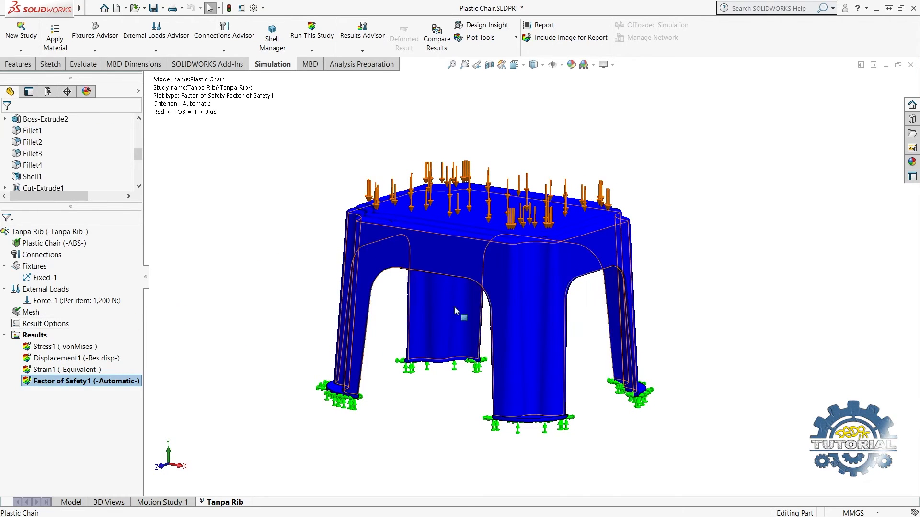
scroll(415, 319, "down", 2)
middle_click_drag(357, 321, 414, 230)
scroll(406, 268, "down", 4)
scroll(418, 277, "up", 5)
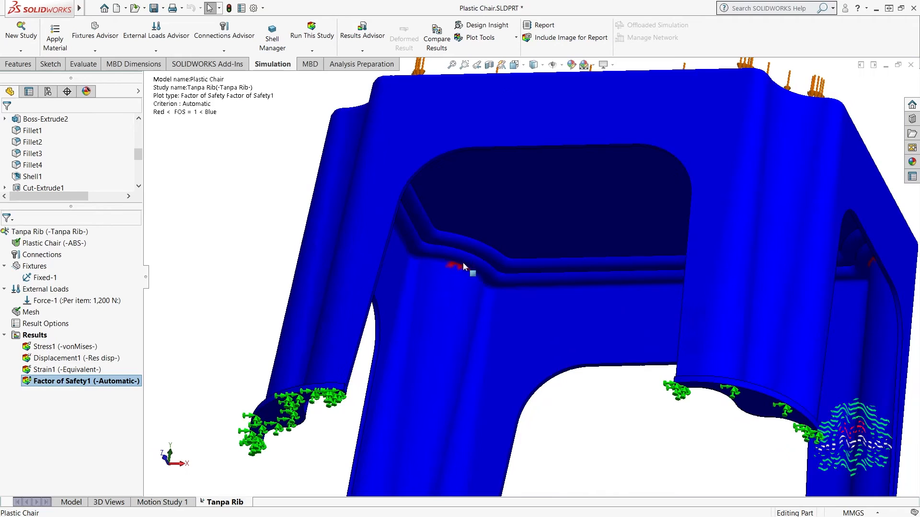
middle_click_drag(472, 262, 521, 277)
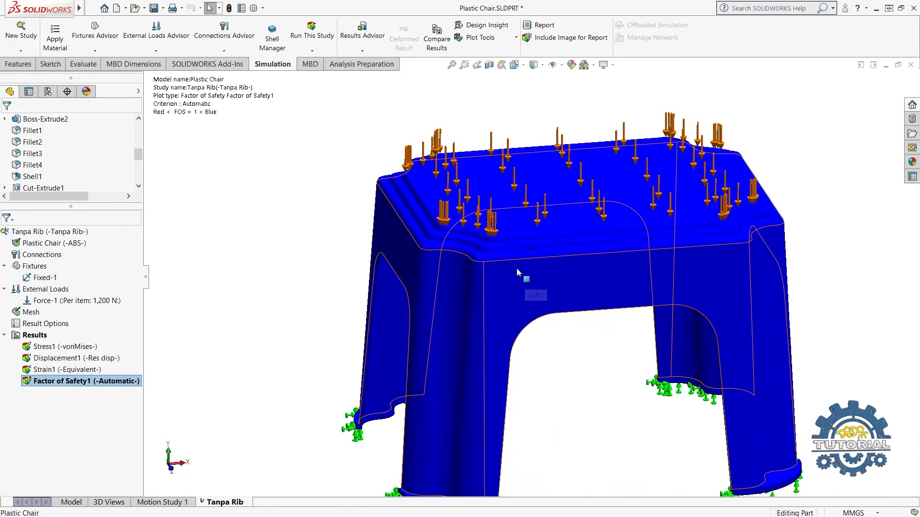
scroll(643, 287, "up", 4)
middle_click_drag(714, 307, 517, 363)
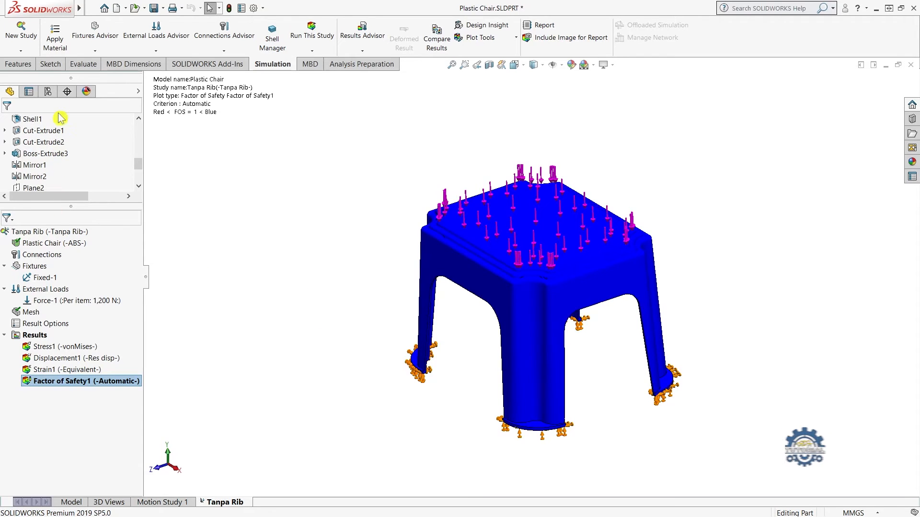
Show the part's full configuration list and activate the Rib Kotak configuration
left_click(47, 92)
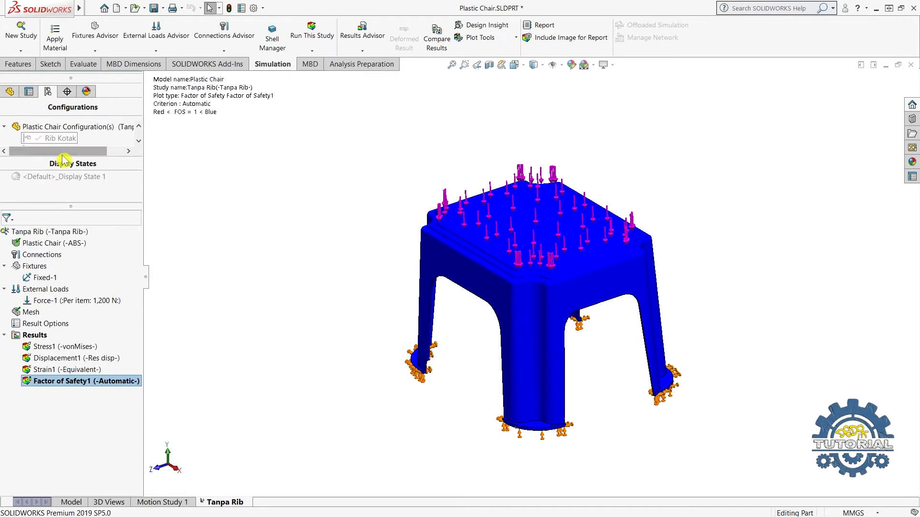
left_click_drag(46, 205, 43, 284)
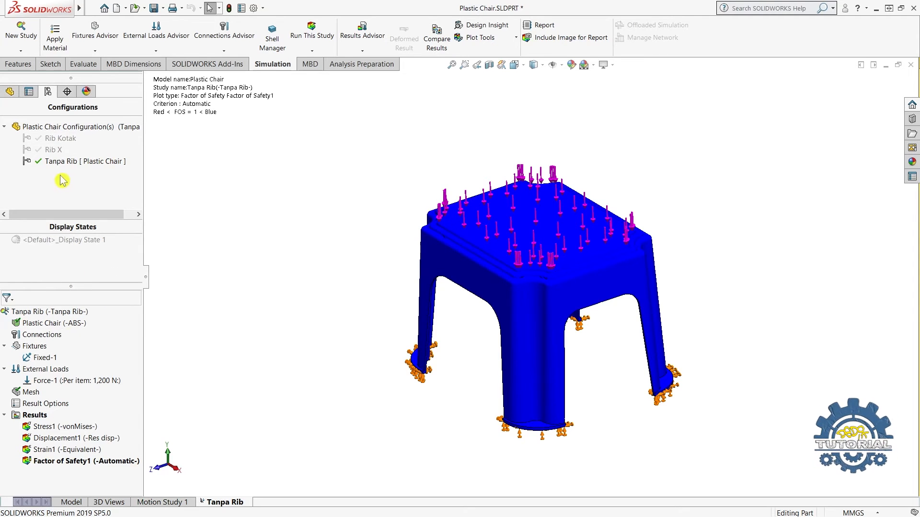
right_click(63, 138)
left_click(95, 146)
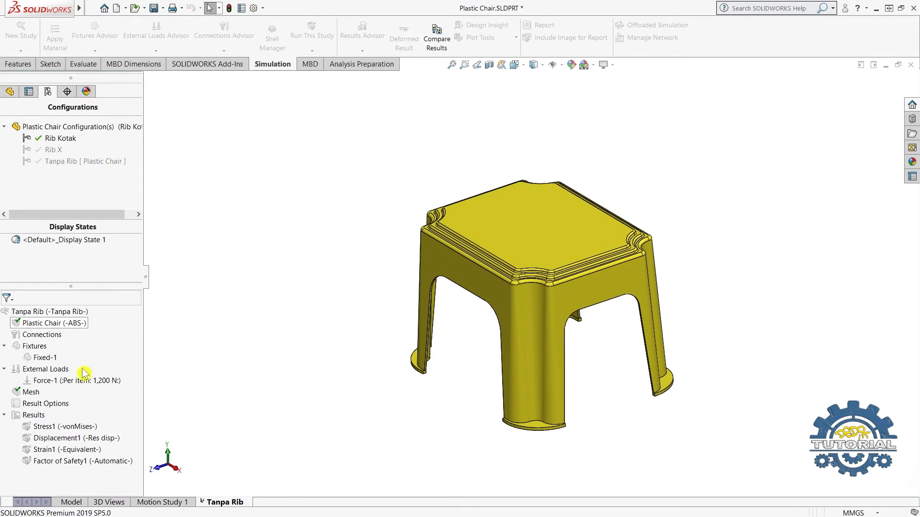
Create a new simulation study named Rib Kotak for the active configuration
middle_click_drag(487, 369, 455, 349)
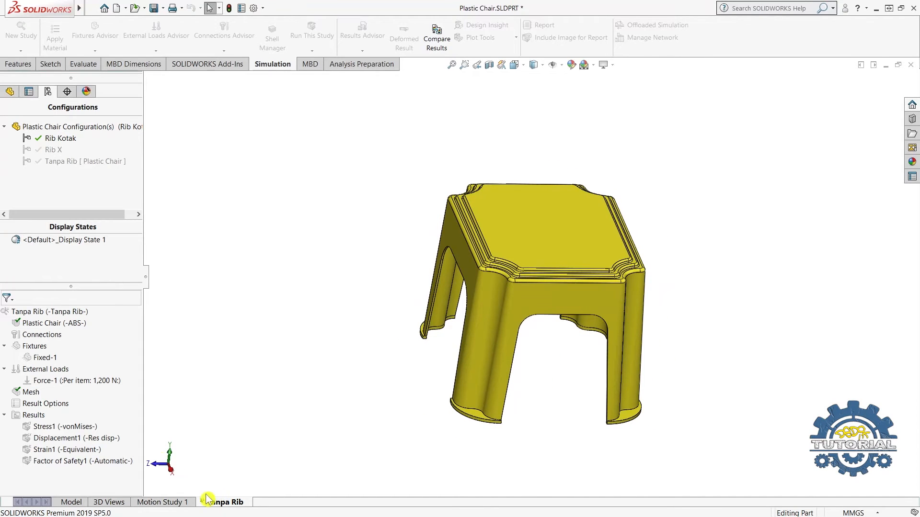
right_click(224, 504)
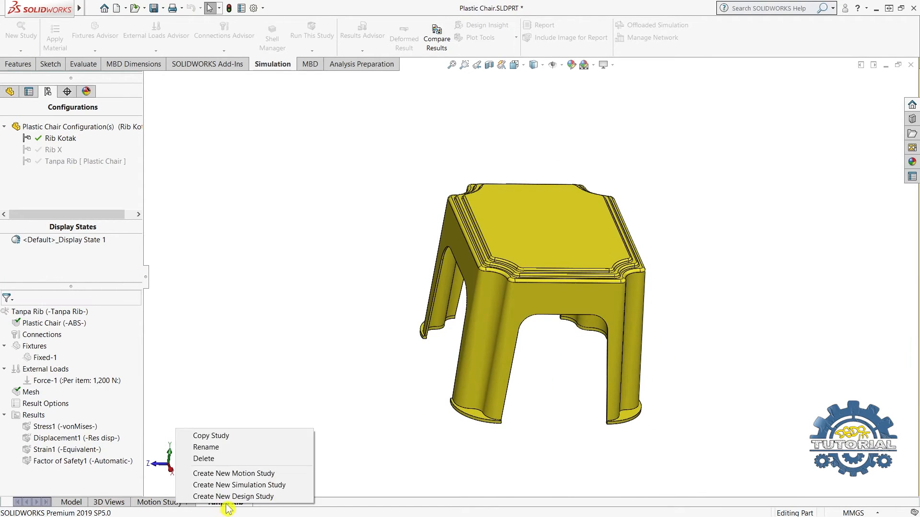
left_click(224, 503)
right_click(223, 504)
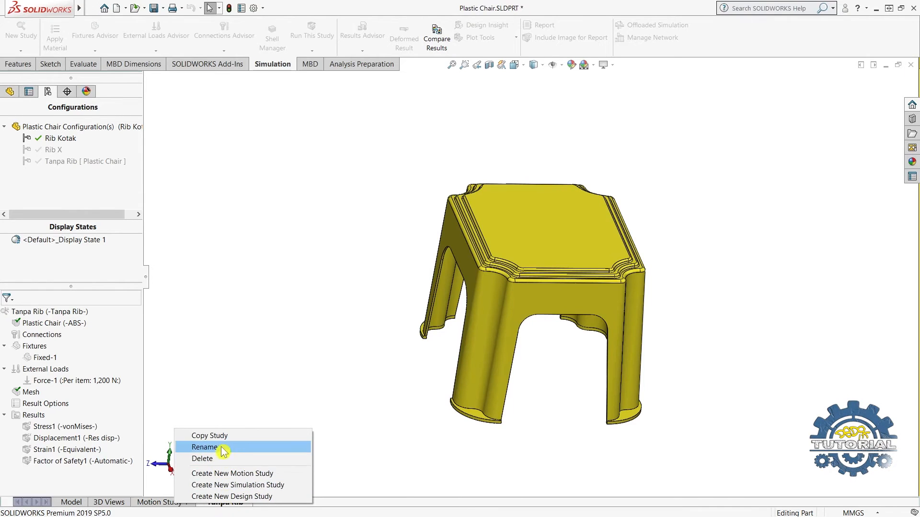
left_click(262, 486)
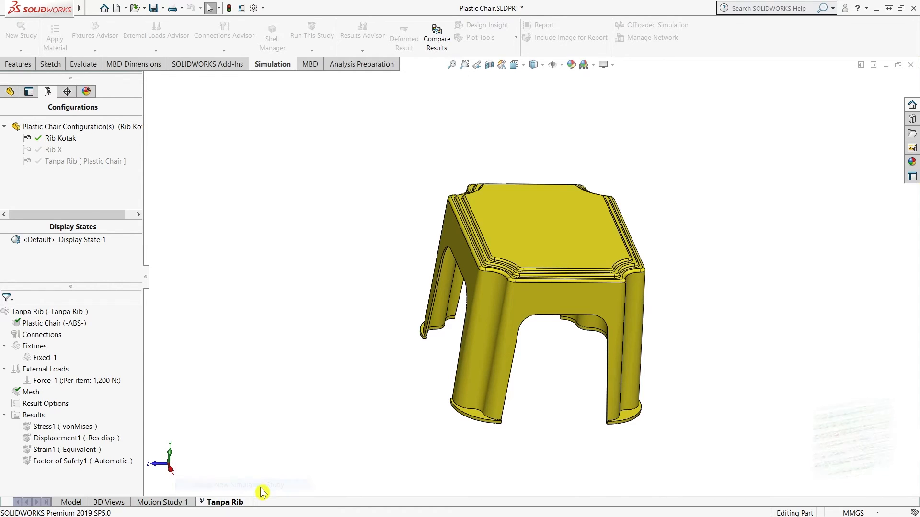
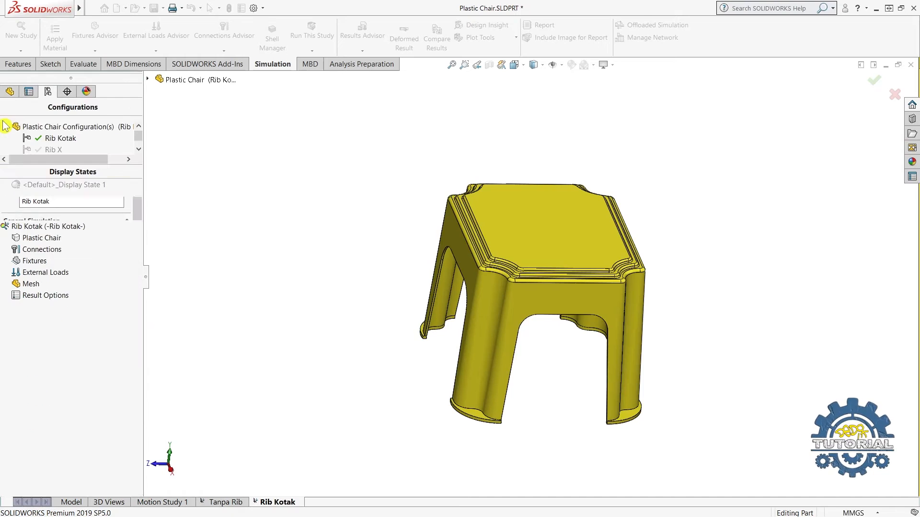
Assign the ABS plastic from the custom materials to the chair in the Rib Kotak study
right_click(54, 240)
left_click(93, 250)
scroll(87, 255, "down", 8)
left_click(16, 328)
left_click(27, 328)
left_click(55, 328)
left_click(235, 366)
left_click(268, 363)
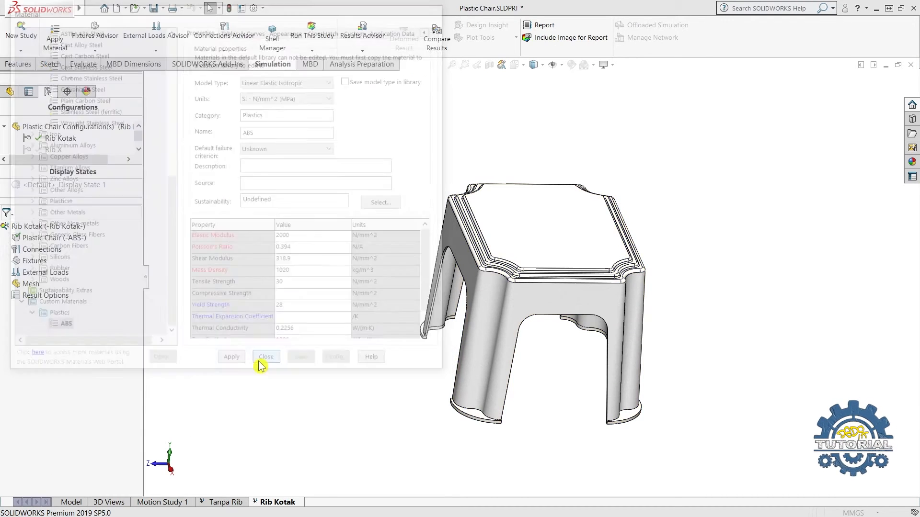
Apply a Fixed Geometry fixture to the bottom faces of all four chair legs
right_click(29, 260)
left_click(72, 283)
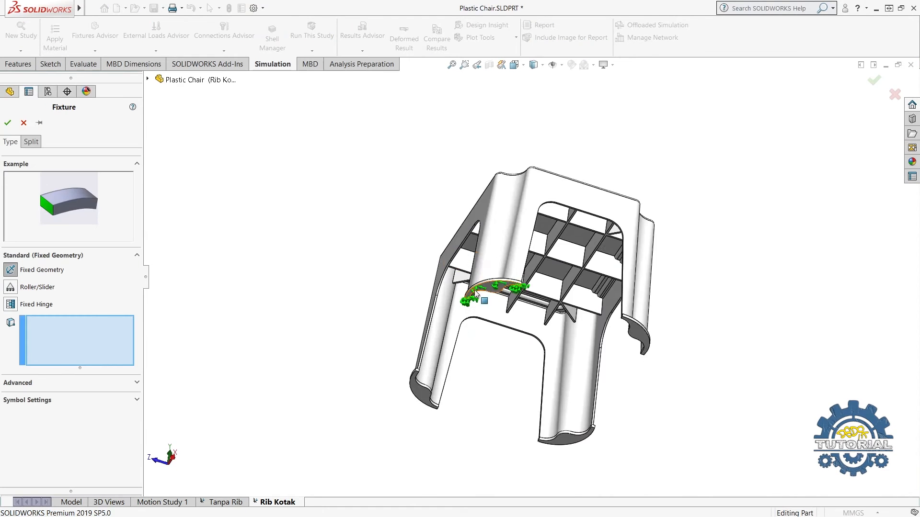
scroll(518, 288, "up", 3)
left_click(518, 282)
left_click(385, 460)
left_click(755, 364)
scroll(727, 379, "up", 4)
scroll(583, 414, "down", 4)
left_click(583, 415)
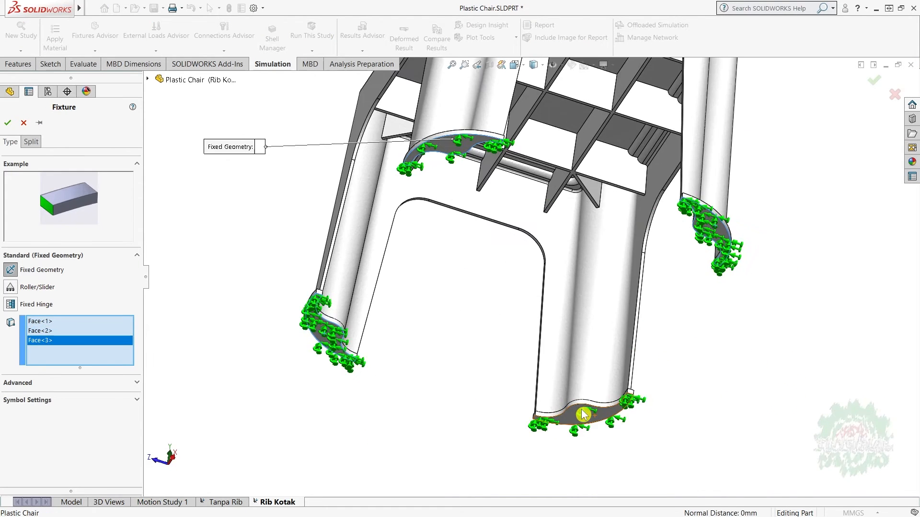
scroll(497, 273, "up", 1)
middle_click_drag(496, 273, 439, 376)
scroll(439, 377, "up", 3)
left_click(8, 123)
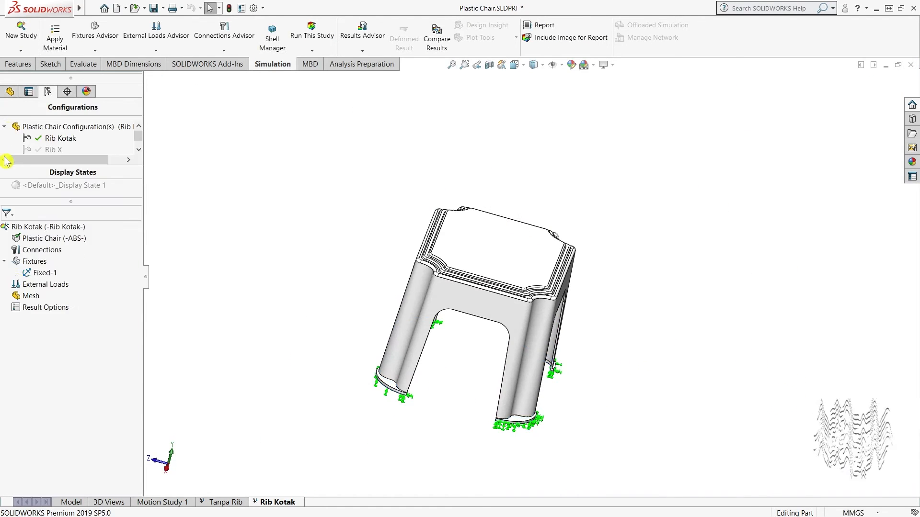
Apply a 1200 N force normal to the top face of the seat
right_click(50, 283)
left_click(72, 73)
middle_click_drag(326, 294, 298, 295)
left_click(488, 246)
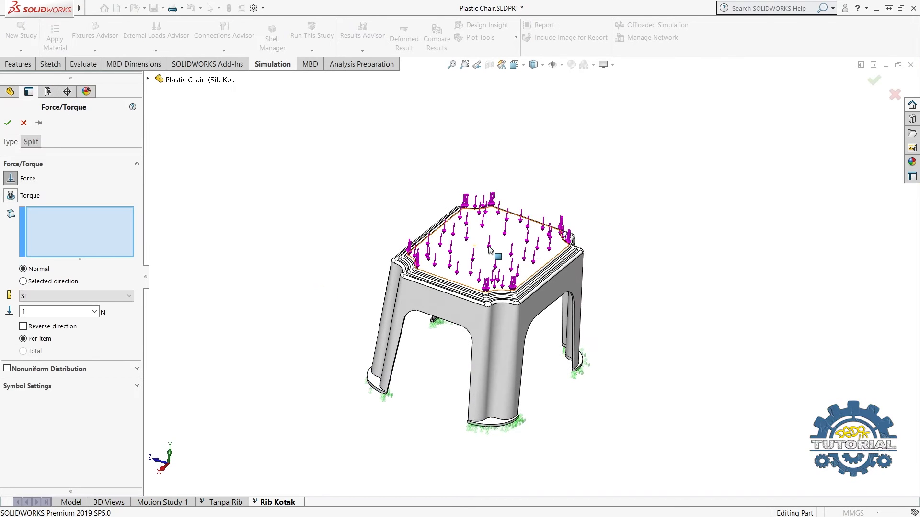
left_click(56, 311)
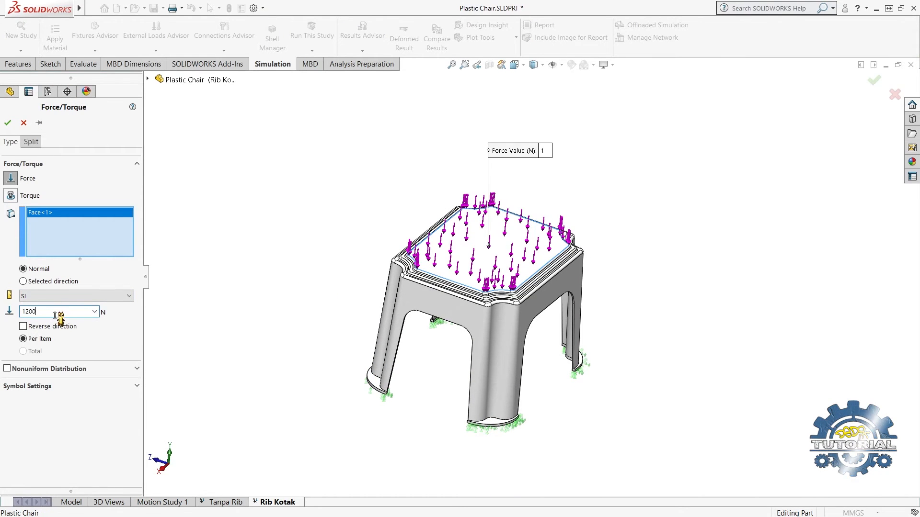
left_click(10, 127)
Mesh the chair with the mesh density set to fine
right_click(46, 304)
left_click(86, 355)
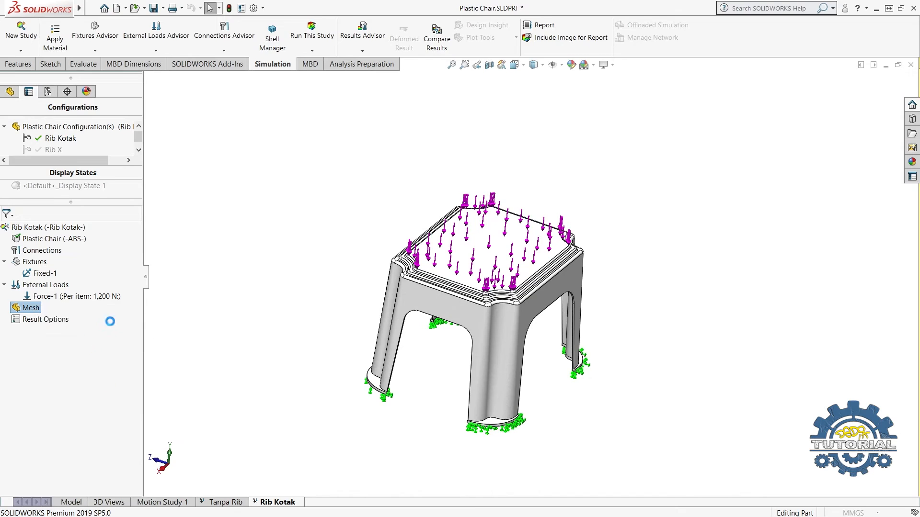
left_click_drag(77, 157, 128, 157)
left_click(7, 123)
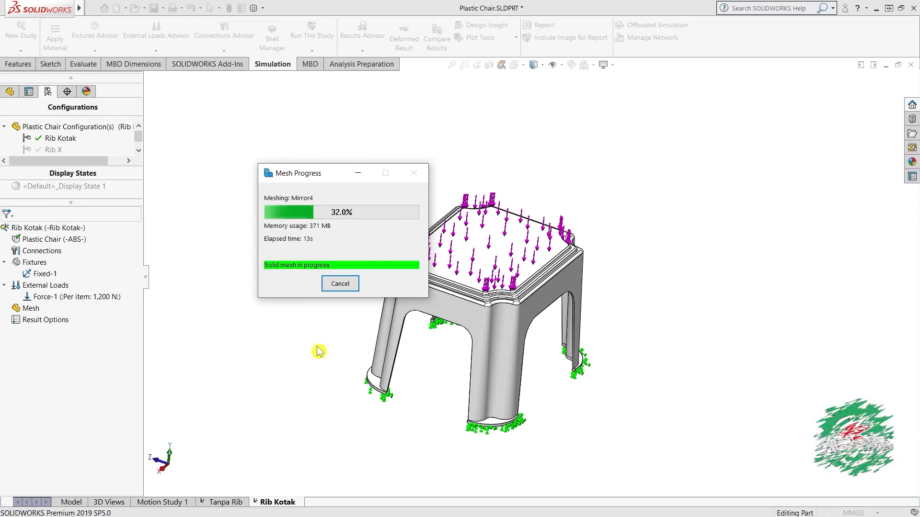
Run the Rib Kotak study and inspect the von Mises stress on the deformed ribs under the seat
middle_click_drag(456, 394, 454, 258)
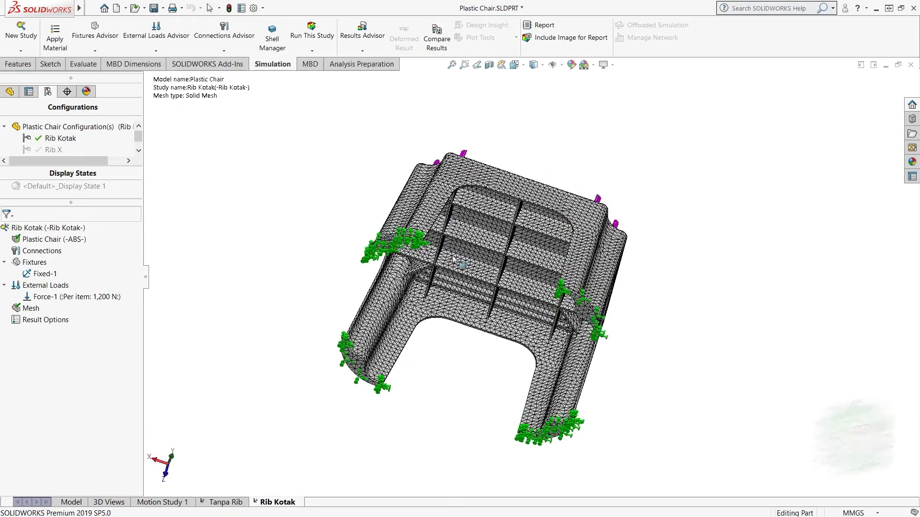
left_click(312, 50)
left_click(328, 62)
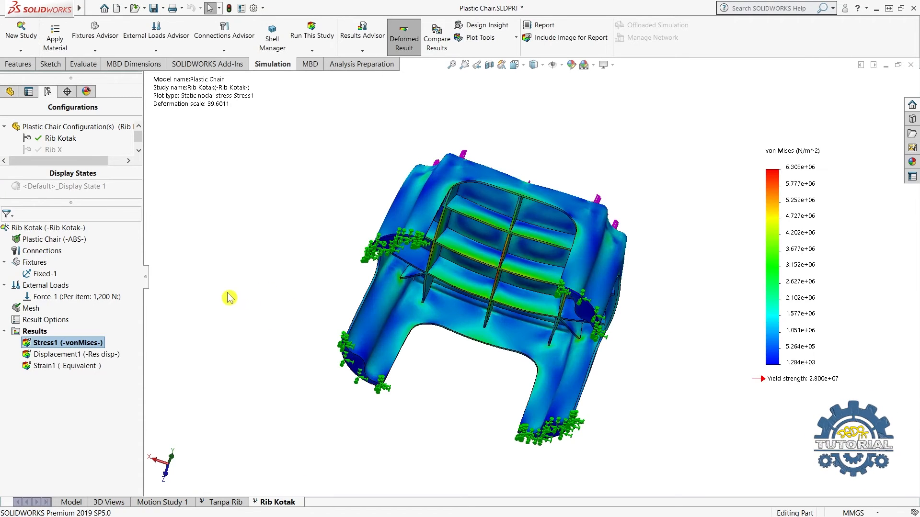
middle_click_drag(292, 277, 309, 355)
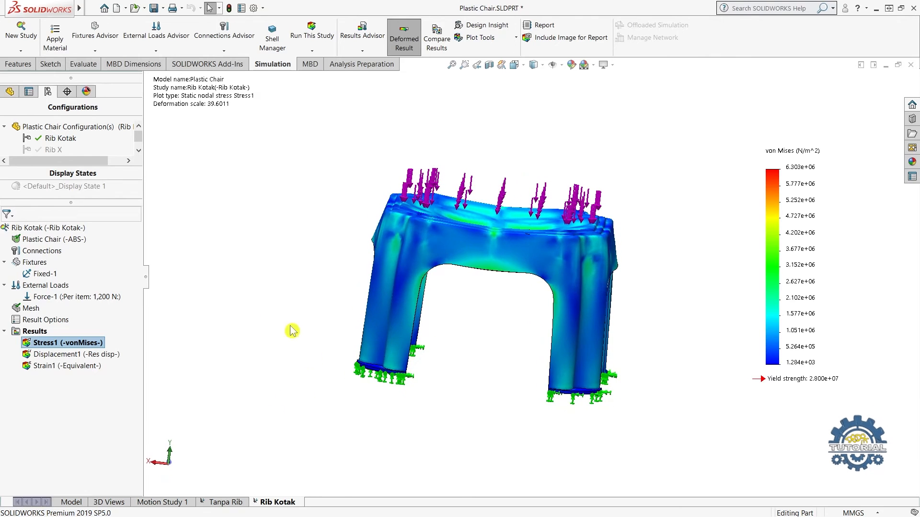
middle_click_drag(433, 254, 539, 236)
scroll(492, 260, "down", 4)
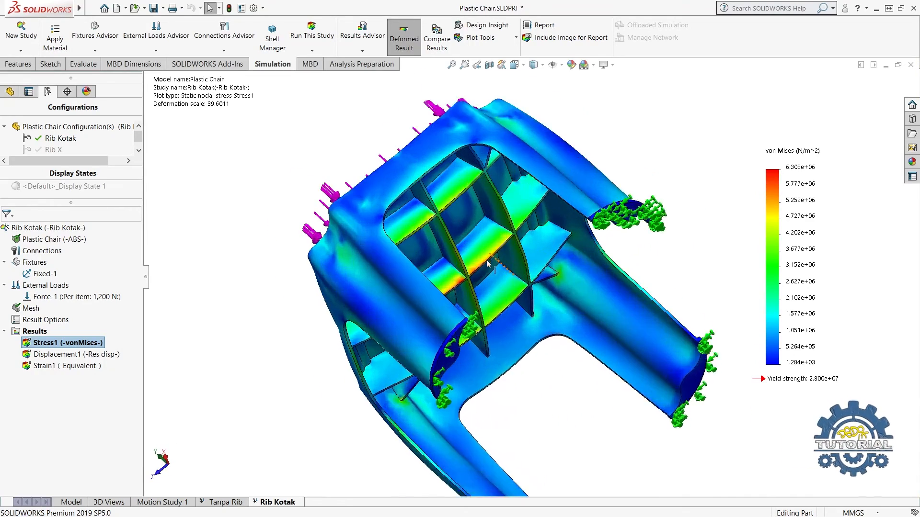
middle_click_drag(468, 271, 458, 307)
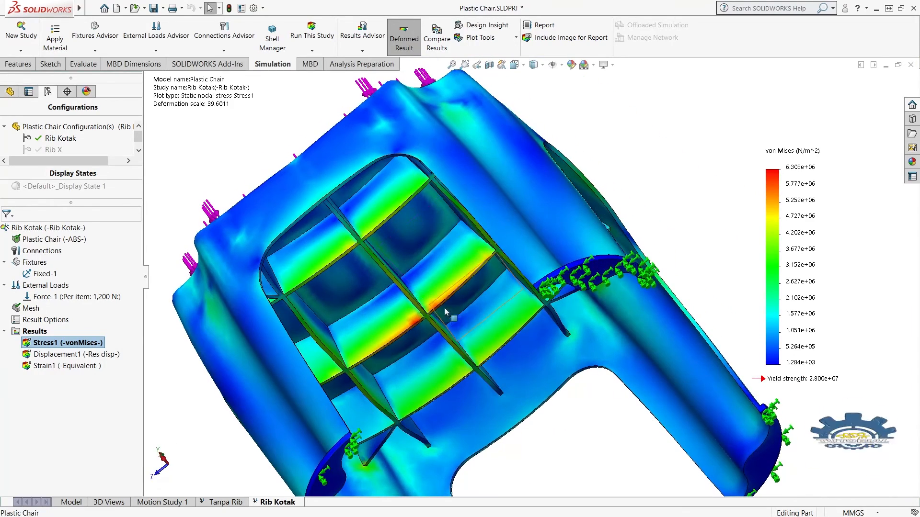
Set the stress plot's legend maximum to the yield strength of 28000000 and show the minimum and maximum annotations
right_click(88, 348)
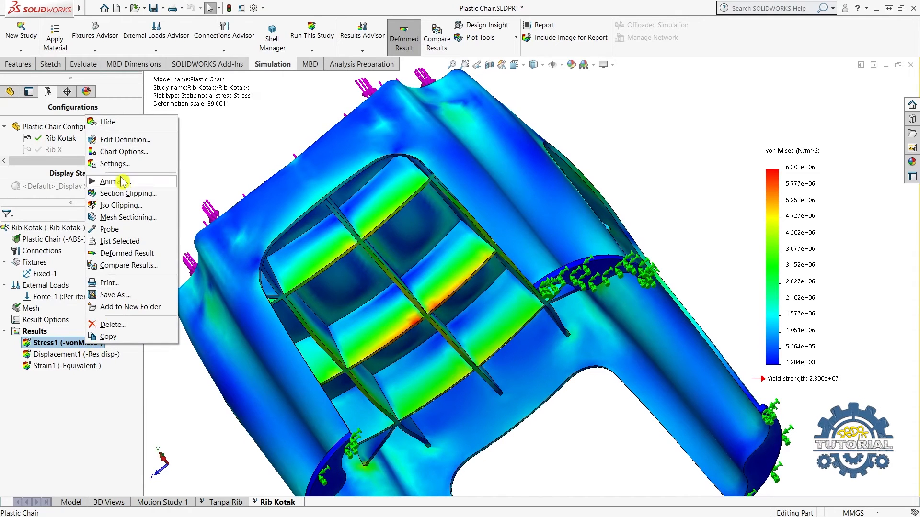
left_click(121, 160)
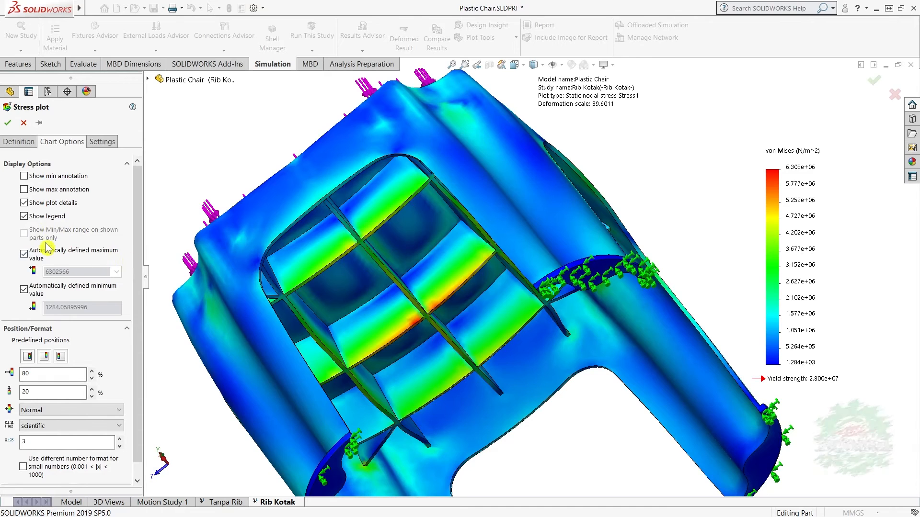
left_click(25, 255)
left_click(116, 292)
left_click(106, 302)
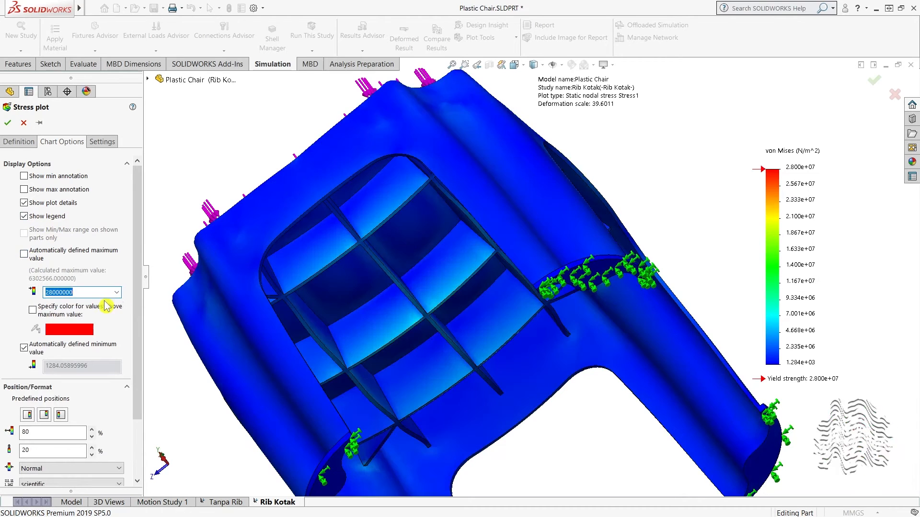
left_click(24, 176)
left_click(24, 190)
scroll(53, 288, "down", 3)
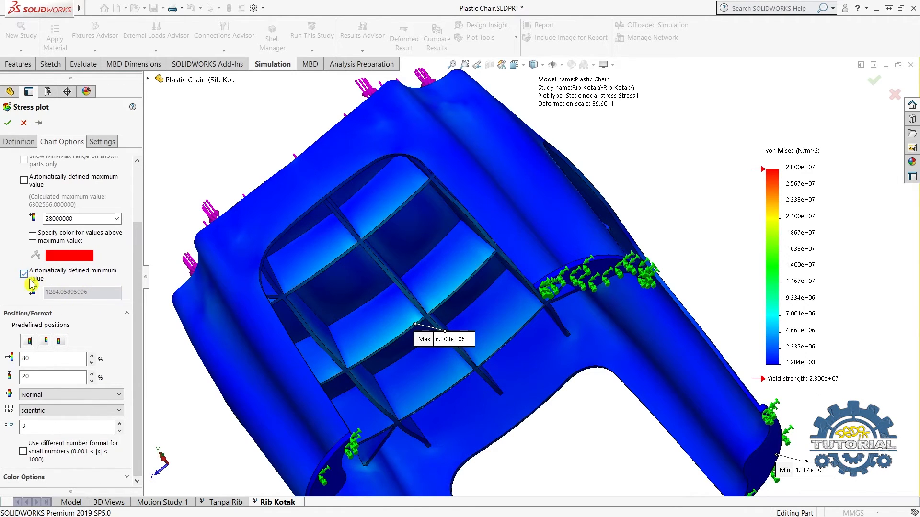
scroll(114, 299, "up", 5)
key("f")
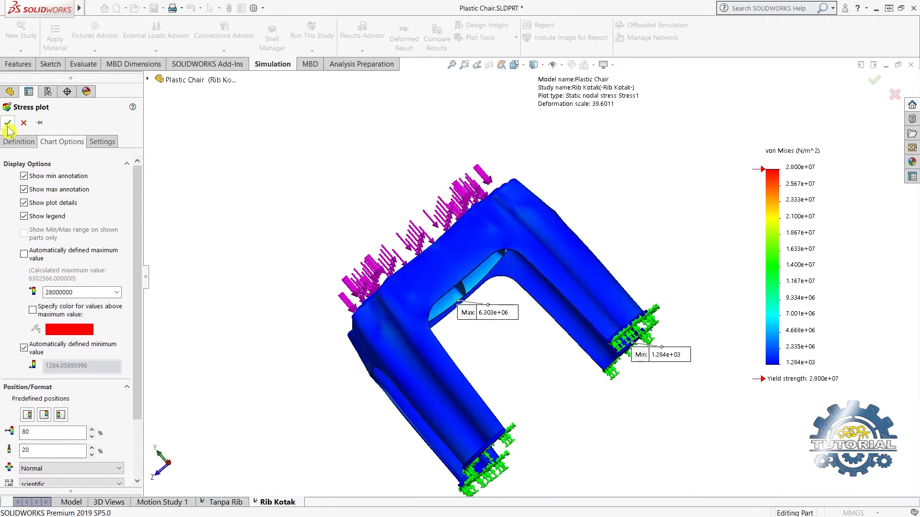
Set the stress plot's units to N/mm^2 (MPa) and its deformed shape to true scale
left_click(19, 142)
left_click(76, 192)
left_click(45, 207)
left_click(23, 270)
left_click(7, 123)
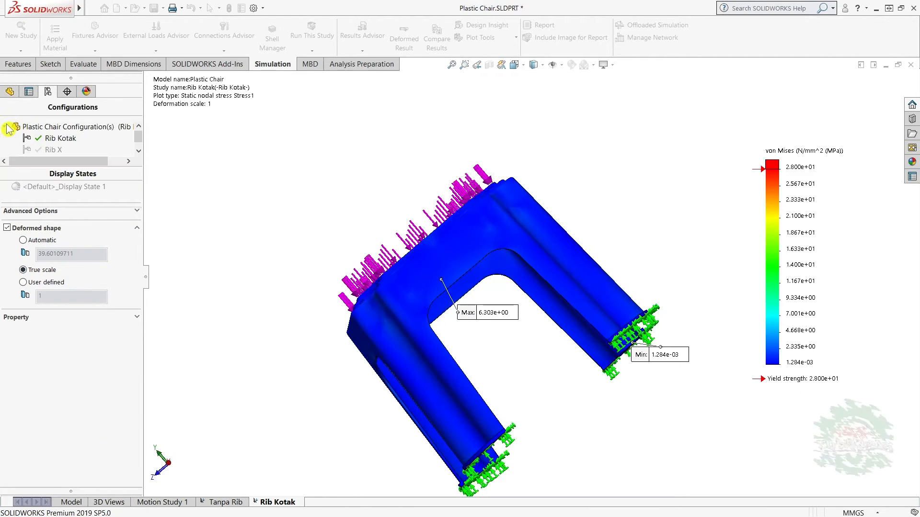
Examine the stress plot around the maximum-stress location on the rib grid beneath the seat
middle_click_drag(439, 415, 484, 211)
scroll(484, 281, "down", 4)
middle_click_drag(531, 250, 518, 214)
scroll(537, 335, "down", 1)
scroll(537, 338, "up", 5)
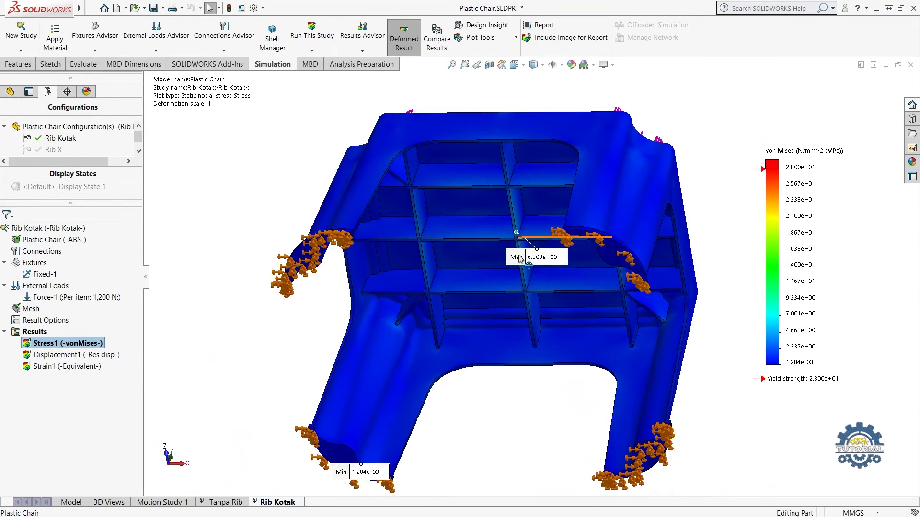
scroll(517, 211, "down", 3)
scroll(507, 252, "up", 5)
middle_click_drag(519, 271, 383, 347)
scroll(365, 353, "down", 3)
scroll(448, 456, "down", 5)
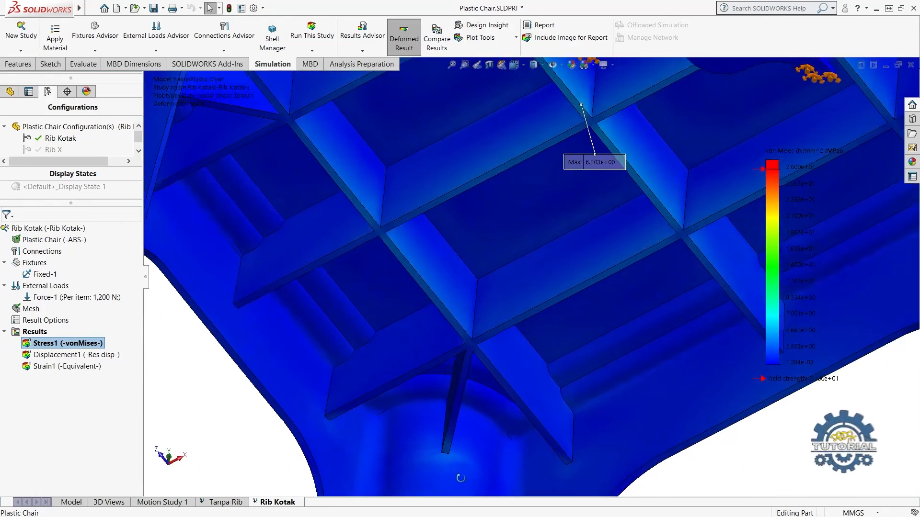
scroll(464, 400, "up", 8)
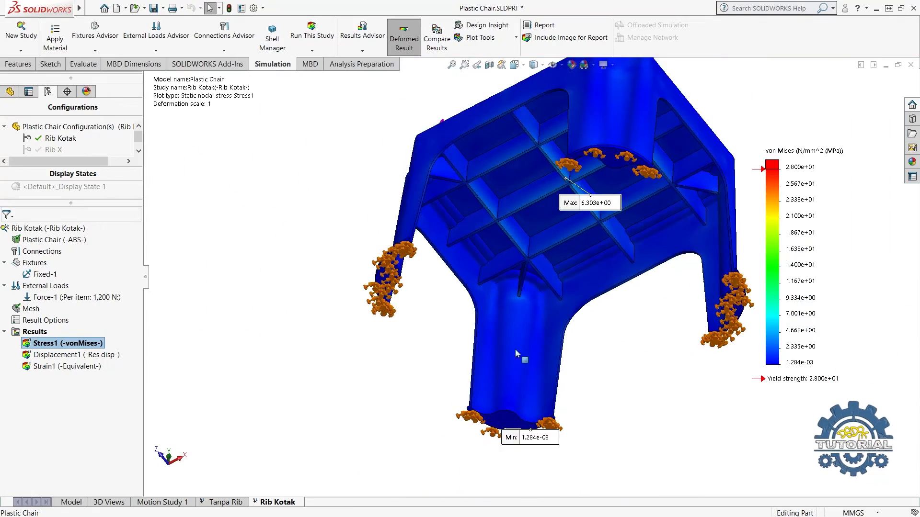
Examine the stress distribution on the chair's legs, side walls and loaded seat surface
middle_click_drag(495, 365, 521, 287)
scroll(521, 272, "down", 3)
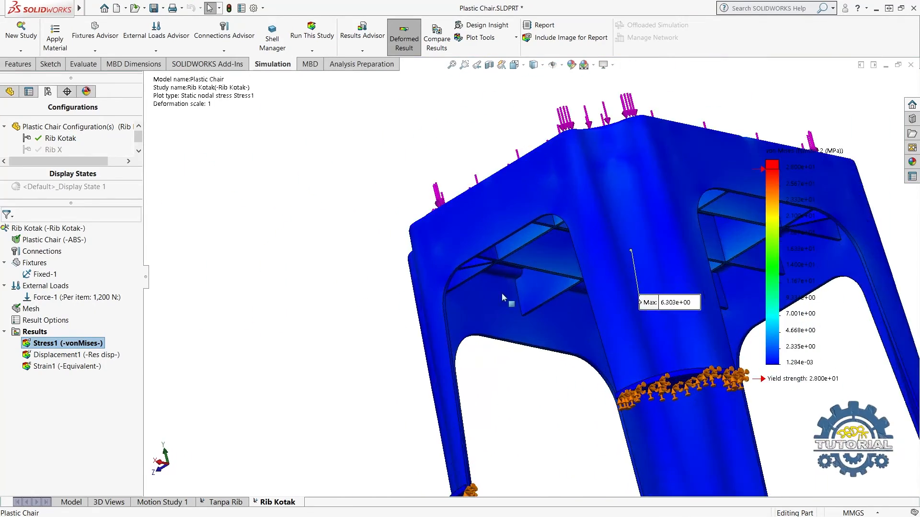
scroll(523, 271, "up", 4)
scroll(646, 257, "down", 3)
middle_click_drag(607, 281, 525, 335)
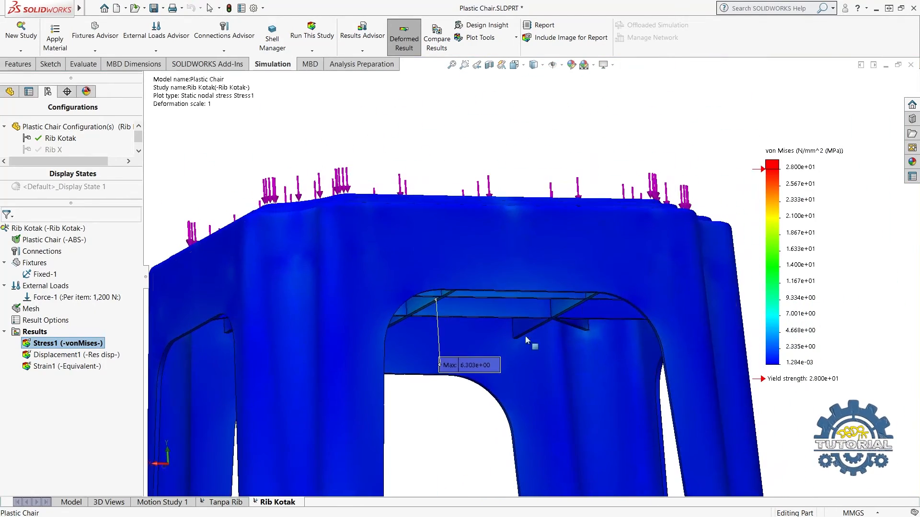
middle_click_drag(440, 325, 323, 442)
scroll(407, 271, "up", 3)
scroll(433, 302, "down", 3)
scroll(437, 313, "up", 3)
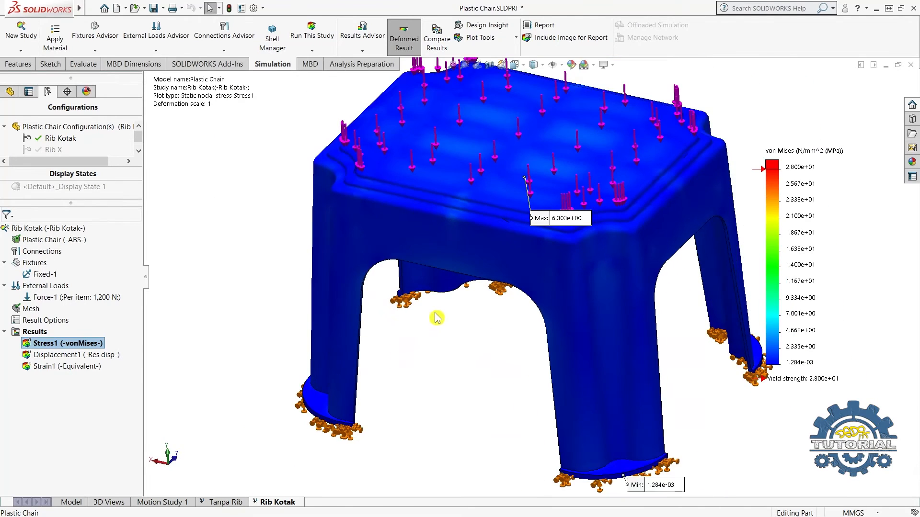
scroll(465, 305, "down", 4)
scroll(469, 305, "up", 4)
Recheck the stress on the square ribs and inner legs from below, ending with an overall view of the chair
middle_click_drag(501, 247, 506, 181)
scroll(522, 201, "down", 3)
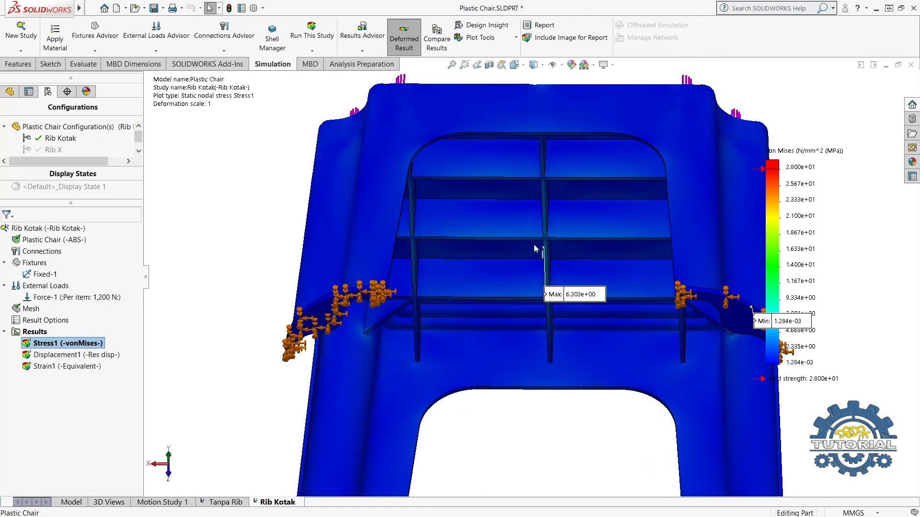
scroll(530, 273, "up", 5)
scroll(575, 247, "down", 3)
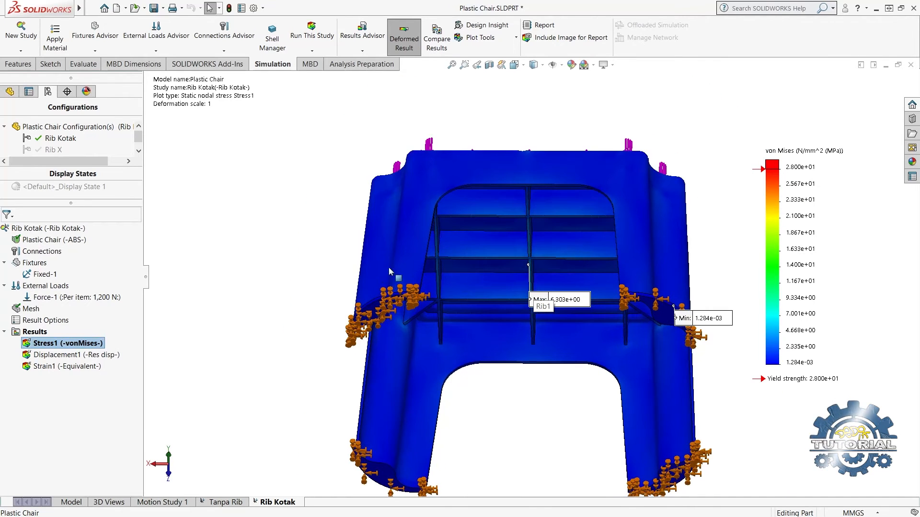
scroll(467, 286, "down", 3)
scroll(474, 283, "up", 2)
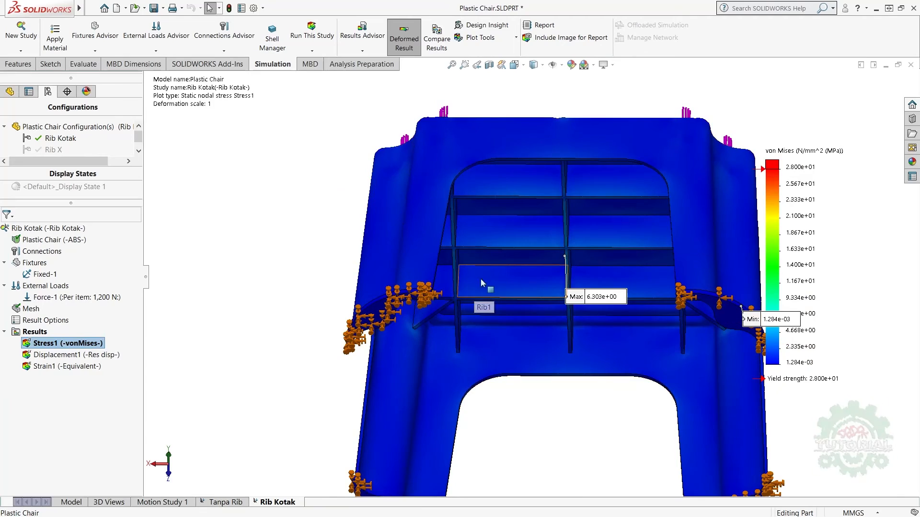
scroll(487, 301, "down", 3)
middle_click_drag(487, 300, 458, 276)
scroll(457, 276, "up", 3)
scroll(457, 275, "up", 4)
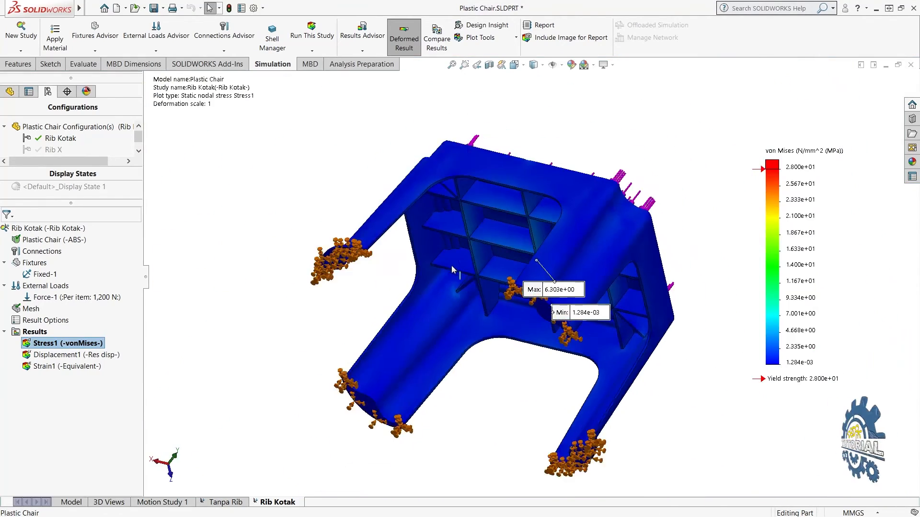
middle_click_drag(421, 245, 413, 308)
middle_click_drag(495, 311, 493, 287)
scroll(492, 309, "down", 3)
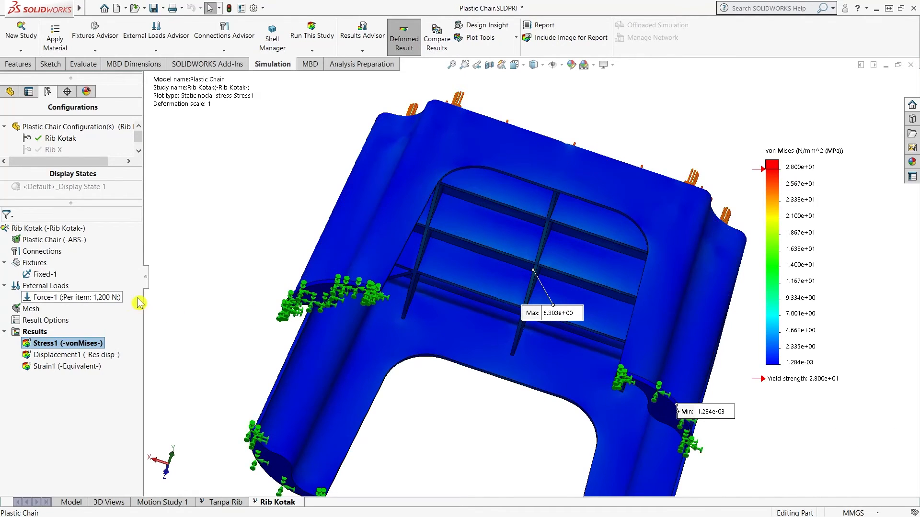
middle_click_drag(487, 282, 491, 361)
scroll(544, 318, "up", 3)
middle_click_drag(546, 318, 389, 302)
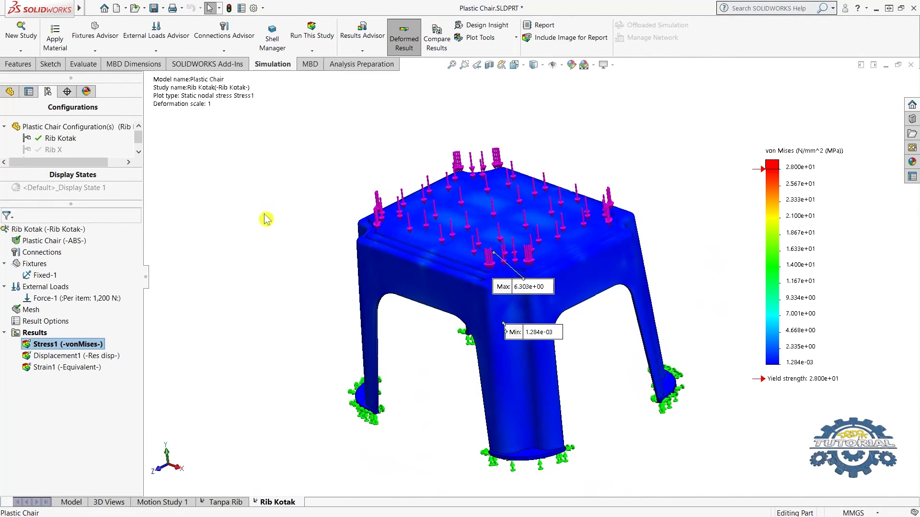
Create a factor of safety plot for the Rib Kotak study with the Automatic criterion, showing areas below factor of safety 1
left_click(362, 51)
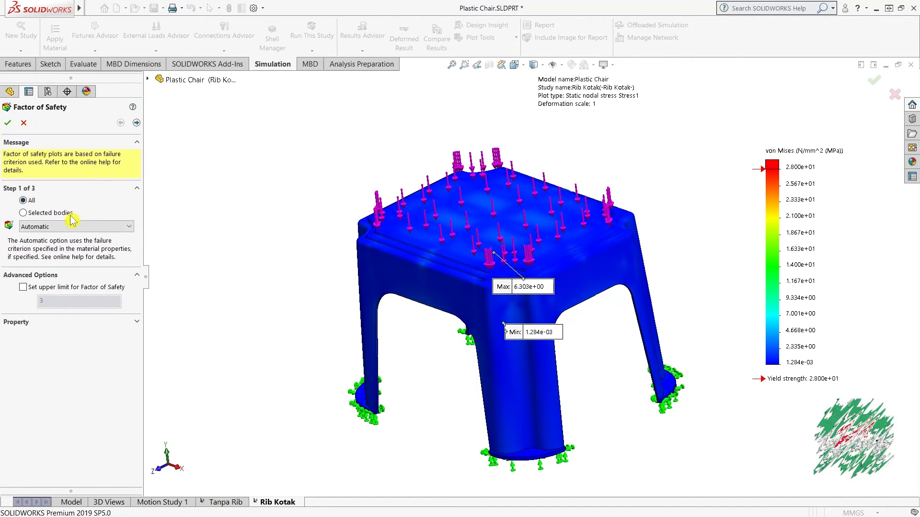
left_click(136, 123)
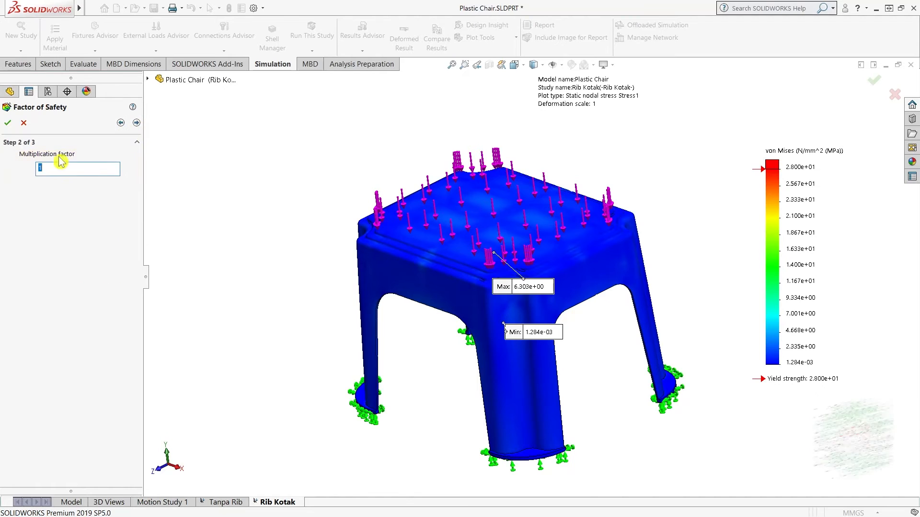
left_click(136, 124)
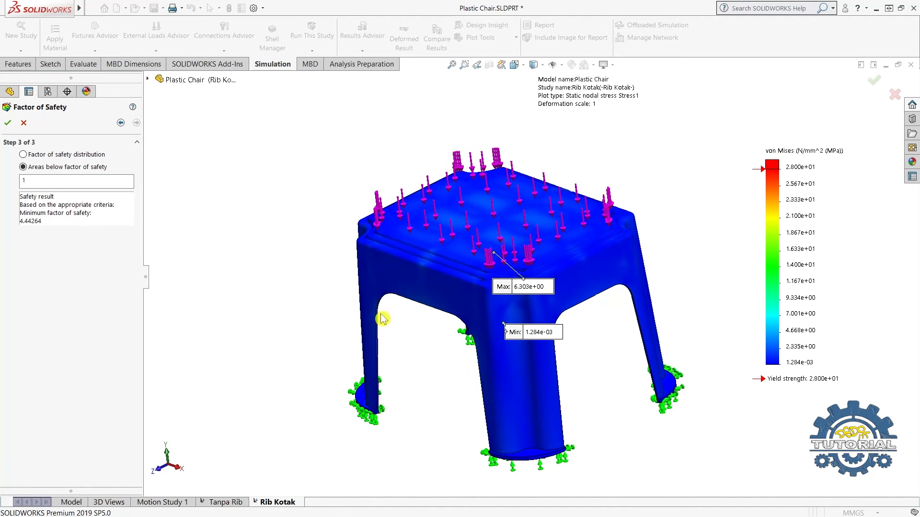
scroll(654, 380, "down", 2)
scroll(398, 272, "up", 1)
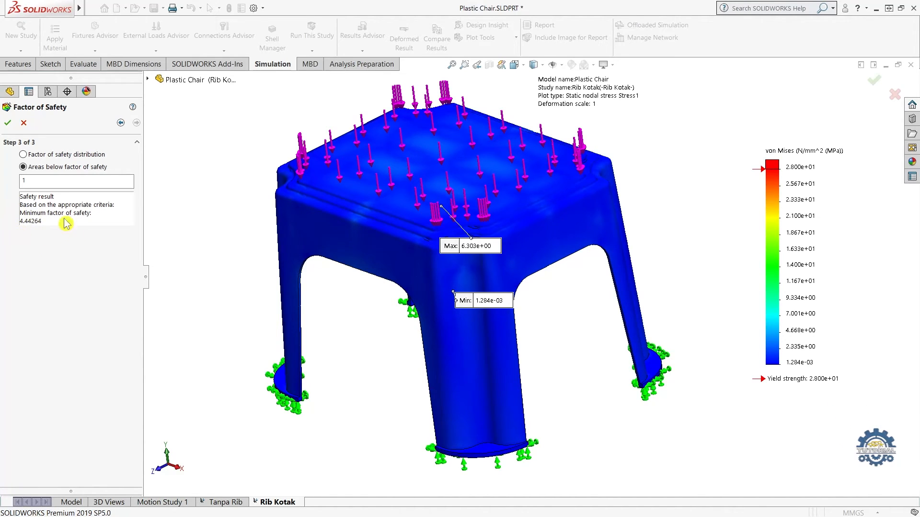
middle_click_drag(164, 292, 337, 309)
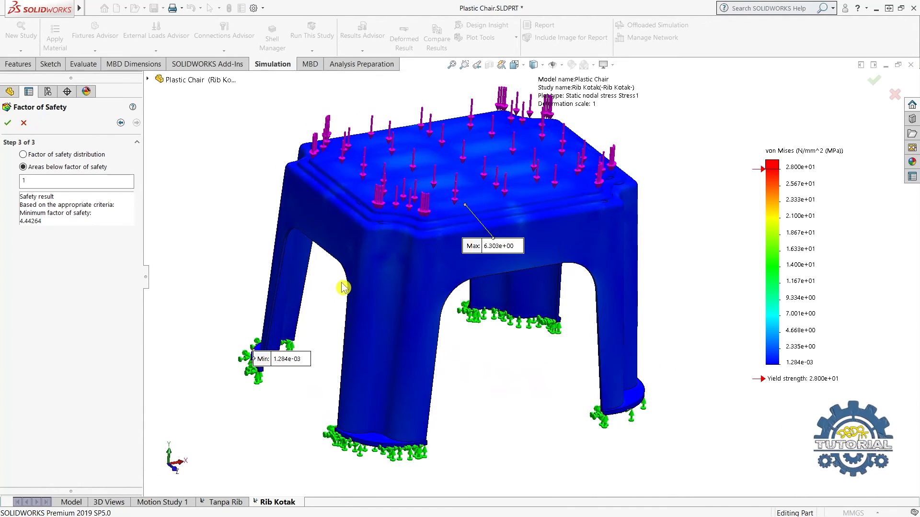
scroll(381, 269, "up", 2)
scroll(397, 275, "down", 2)
middle_click_drag(459, 243, 494, 267)
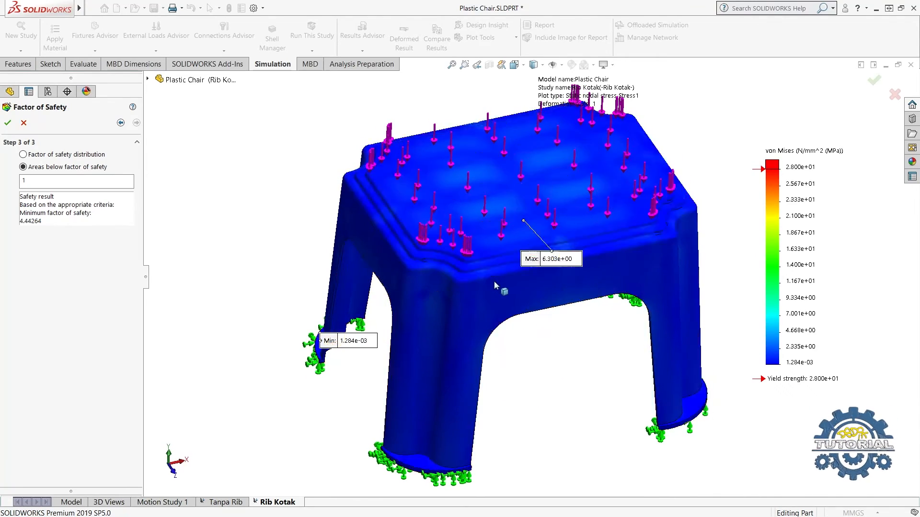
middle_click_drag(459, 313, 335, 322)
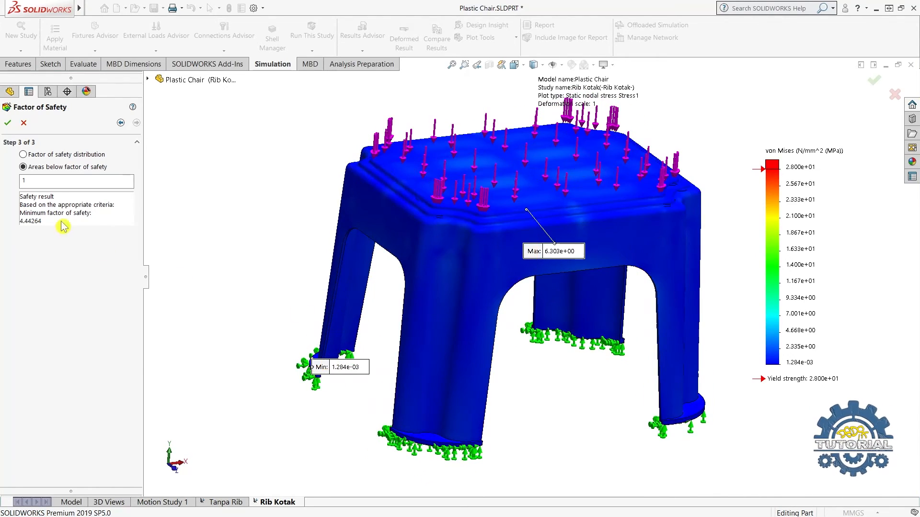
left_click(8, 124)
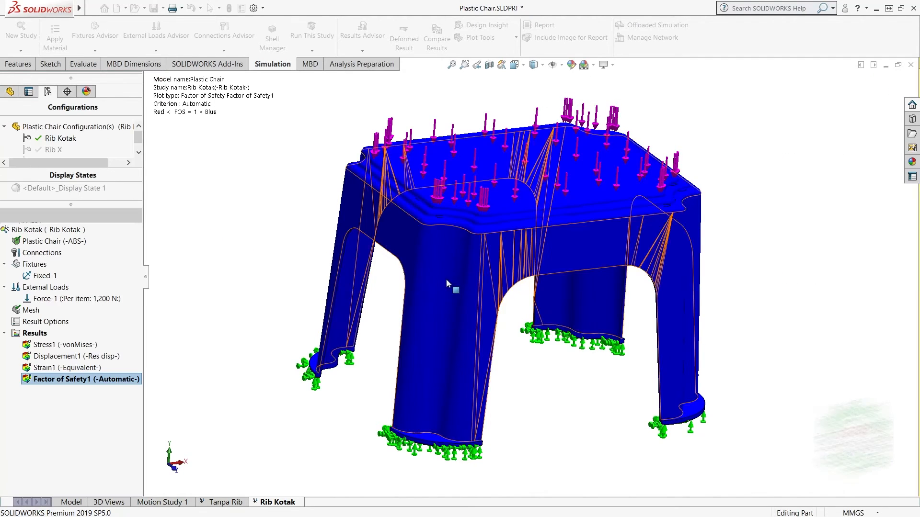
middle_click_drag(452, 284, 366, 238)
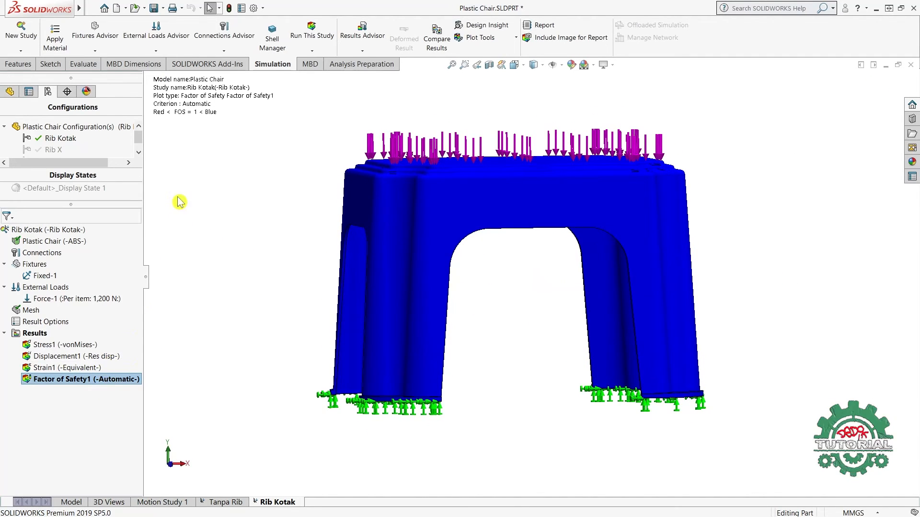
middle_click_drag(224, 134, 529, 220)
key("Escape")
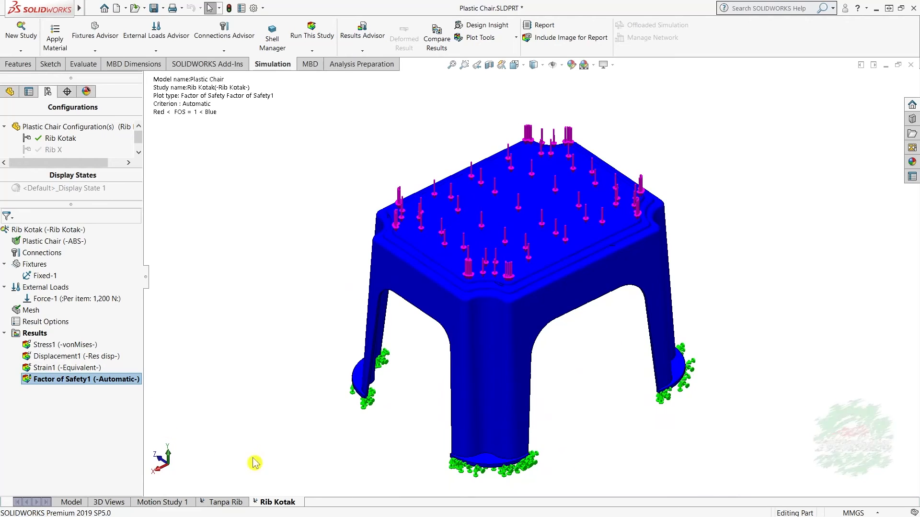
Activate the chair's Rib X configuration
right_click(276, 505)
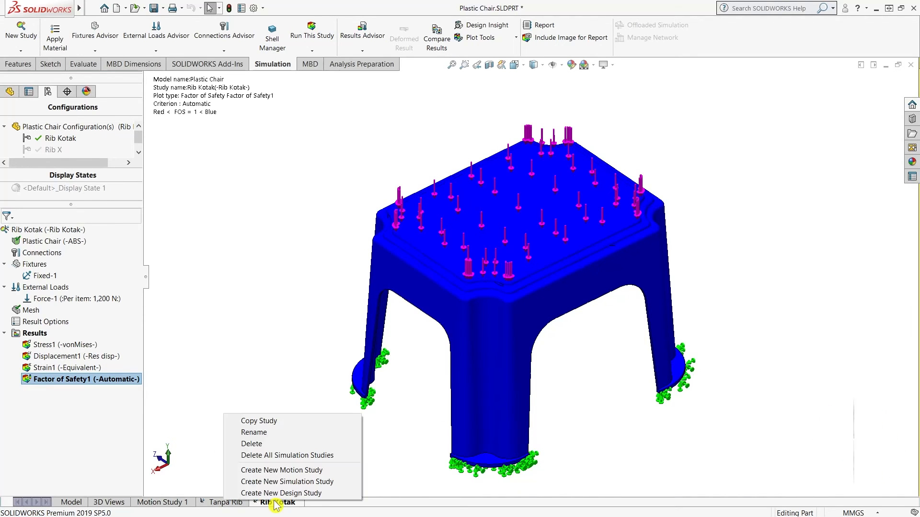
left_click(236, 393)
scroll(61, 138, "down", 1)
double_click(56, 138)
left_click(196, 312)
Create a static simulation study named Rib X
right_click(227, 504)
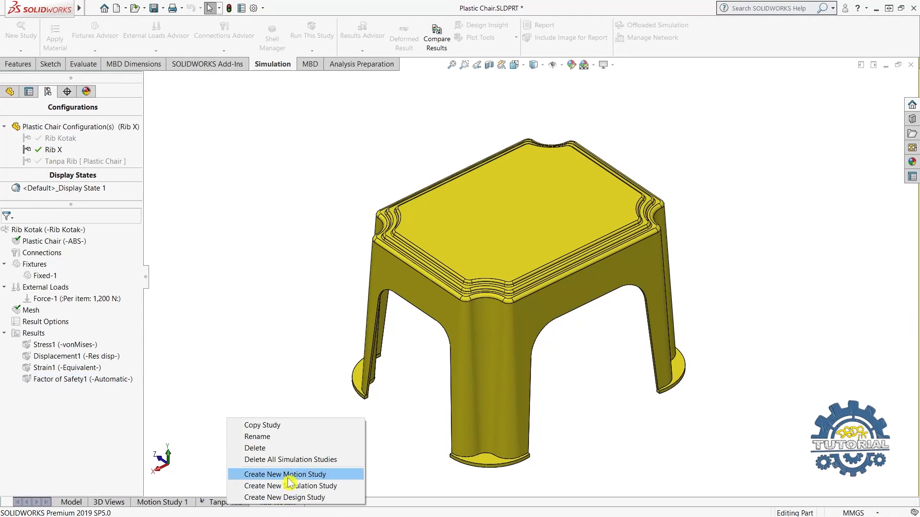
left_click(290, 486)
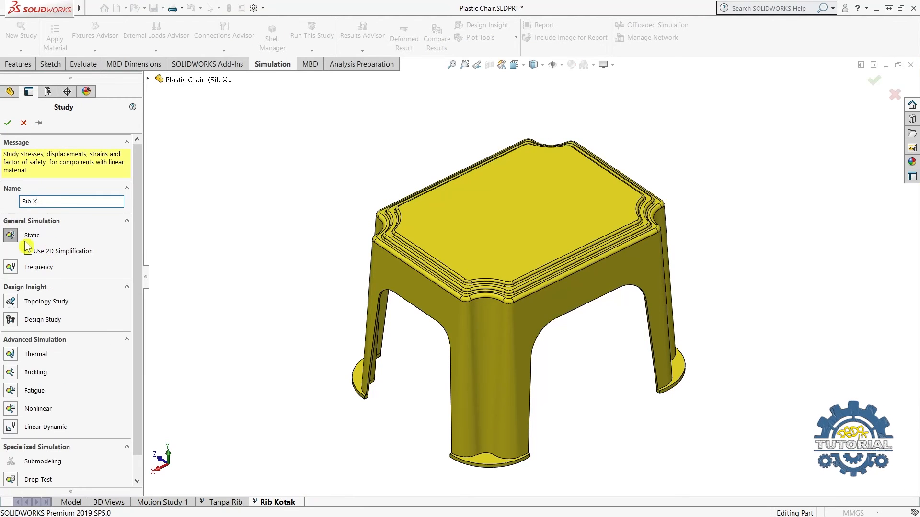
scroll(86, 392, "down", 1)
Apply the ABS material to the plastic chair in the Rib X study
right_click(50, 226)
right_click(21, 238)
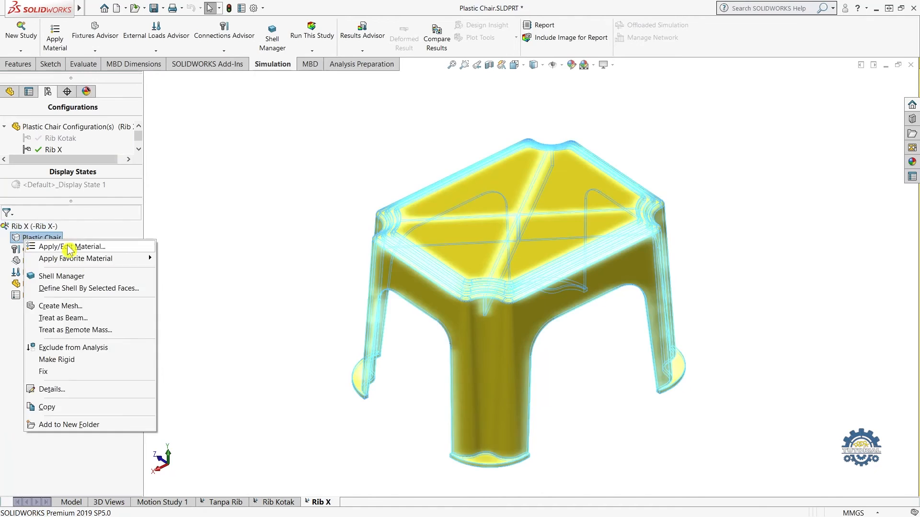
left_click(71, 246)
scroll(89, 242, "down", 5)
left_click(16, 329)
left_click(27, 329)
left_click(61, 329)
left_click(234, 363)
left_click(271, 363)
Add a Fixed Geometry fixture to the bottom faces of the chair's four feet
right_click(28, 262)
left_click(67, 286)
middle_click_drag(341, 405, 342, 297)
left_click(368, 343)
left_click(527, 276)
left_click(513, 464)
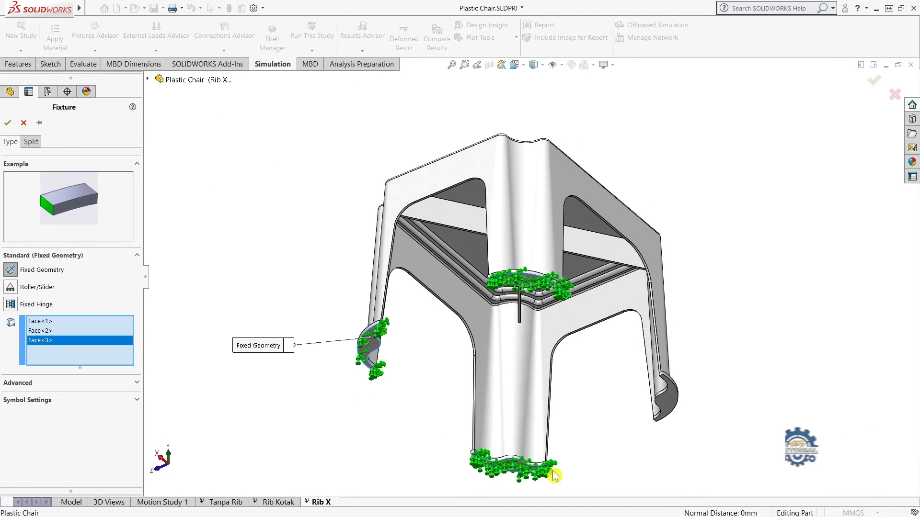
scroll(532, 446, "down", 1)
left_click(684, 249)
left_click(8, 123)
Apply a 1200 N normal force to the top face of the seat
right_click(40, 285)
left_click(81, 70)
scroll(402, 287, "up", 5)
middle_click_drag(403, 292, 434, 412)
scroll(431, 311, "down", 3)
scroll(604, 145, "up", 1)
left_click(537, 238)
left_click(82, 311)
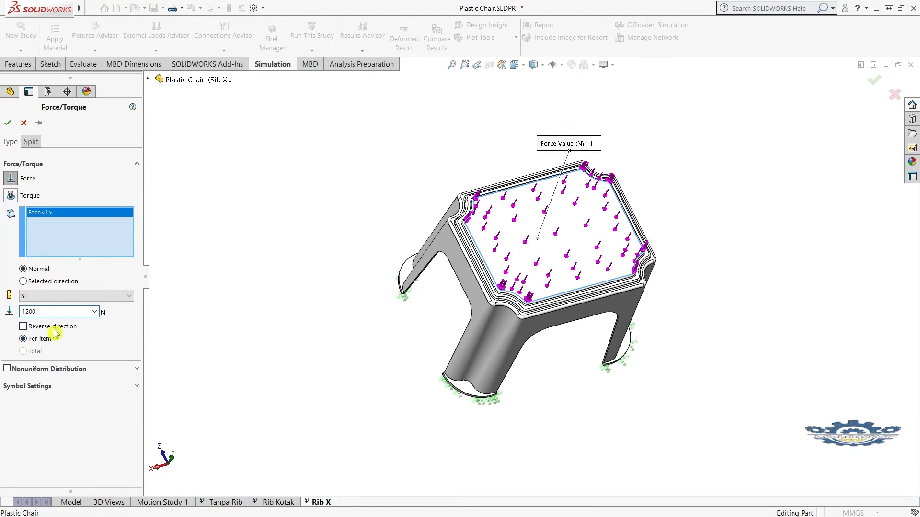
left_click(7, 123)
Mesh the chair at the default density and run the Rib X study
right_click(30, 304)
left_click(53, 338)
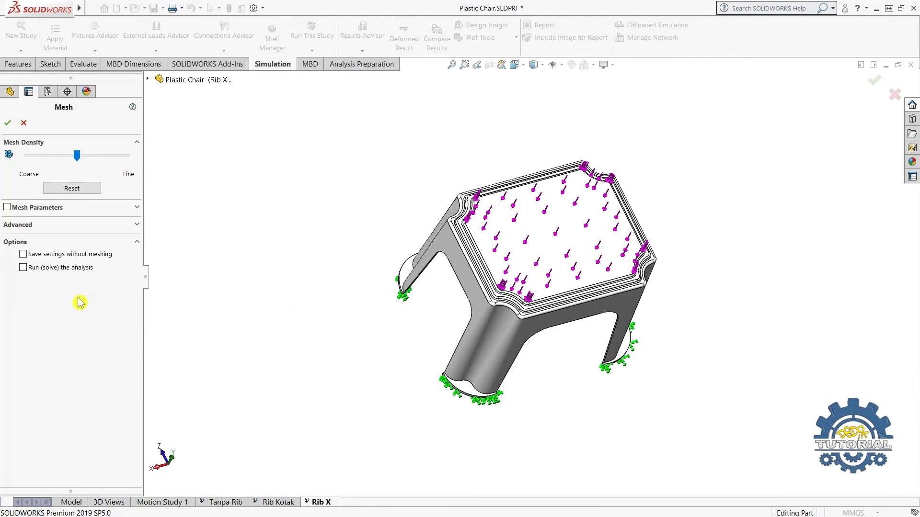
left_click(8, 123)
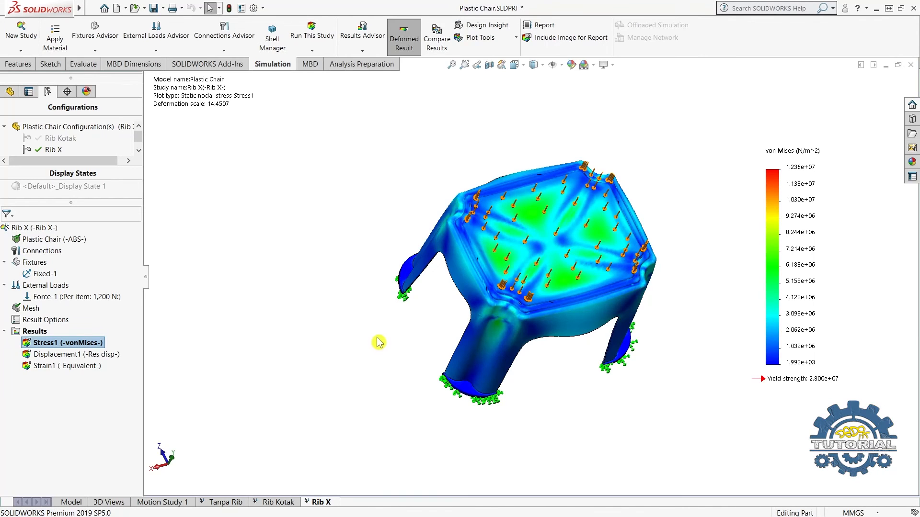
Set the Rib X stress plot's units to N/mm^2 (MPa) and its deformed shape to true scale
middle_click_drag(348, 307, 450, 253)
right_click(70, 343)
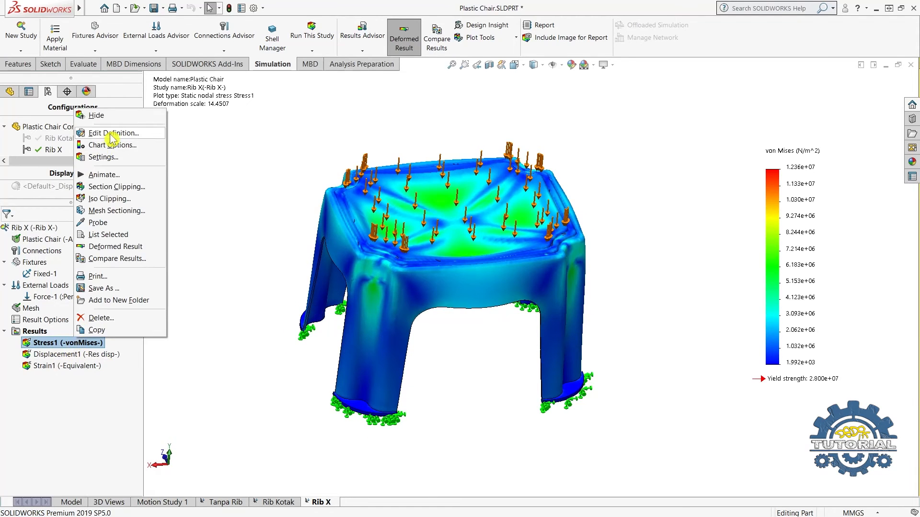
left_click(72, 131)
left_click(24, 271)
left_click(72, 192)
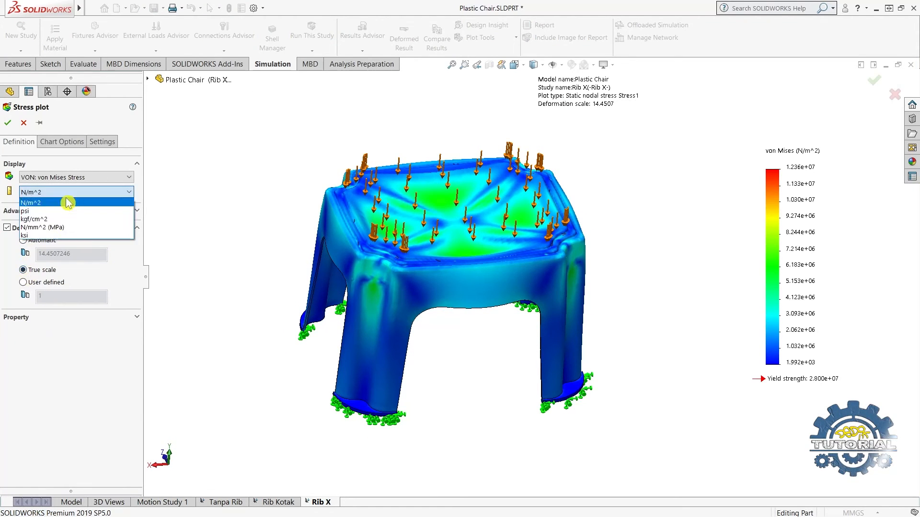
left_click(71, 232)
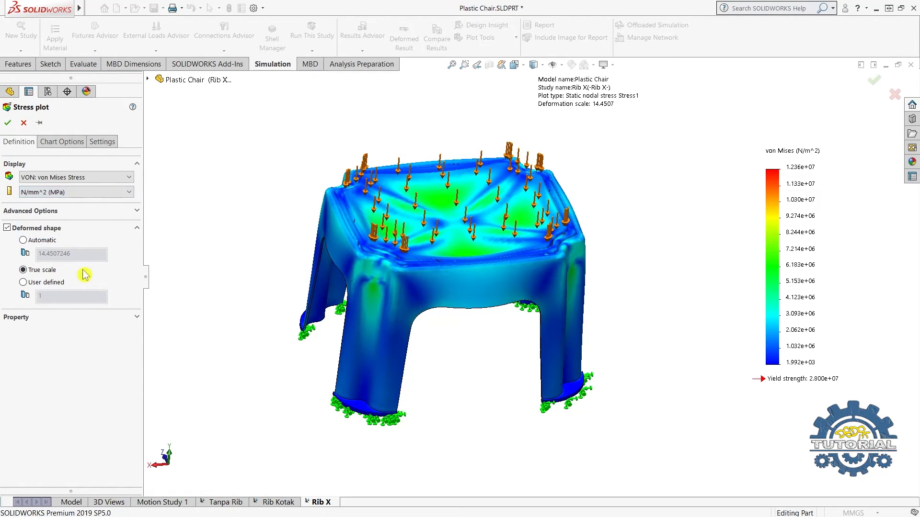
Limit the stress legend's maximum to the yield strength of 28 and show the minimum and maximum annotations
left_click(62, 142)
left_click(55, 254)
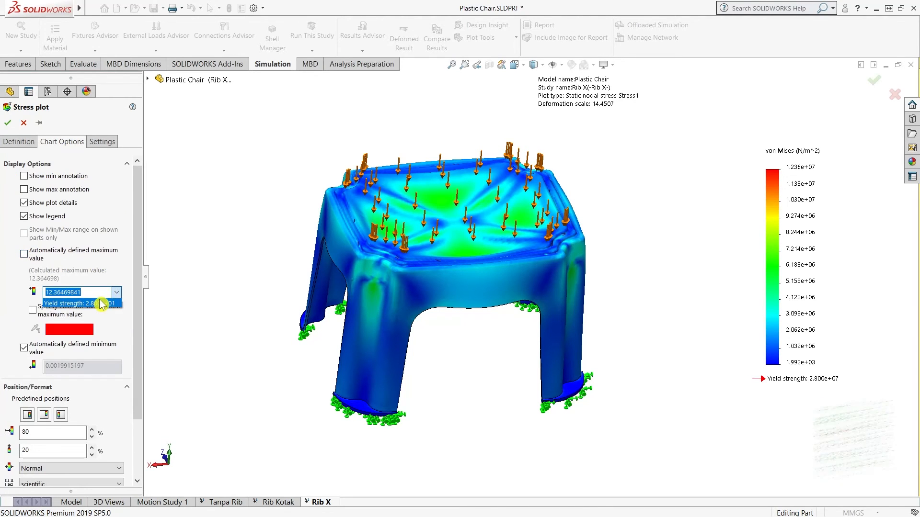
left_click(101, 304)
left_click(24, 176)
left_click(24, 189)
scroll(72, 287, "down", 3)
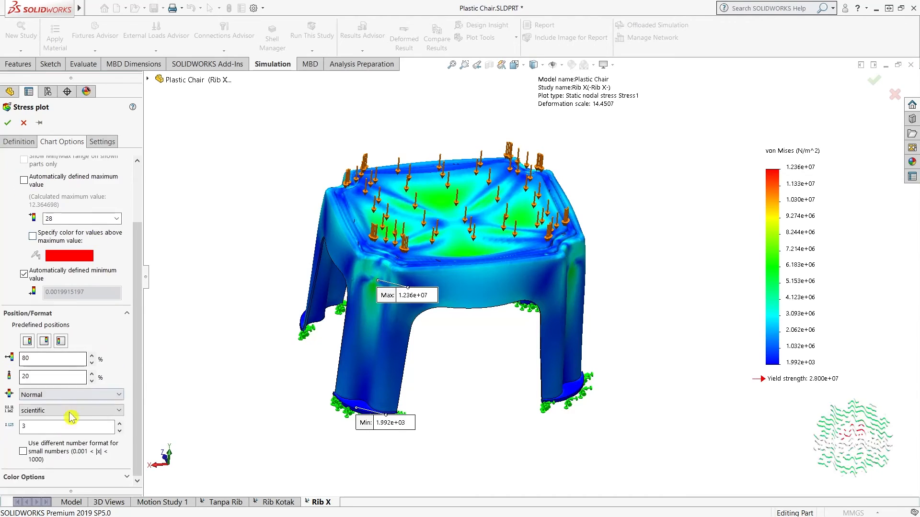
left_click(8, 125)
Examine the stress on the X-shaped ribs beneath the seat, especially where the rib ends meet the legs
mouse_move(402, 318)
middle_mouse_down()
mouse_move(446, 341)
mouse_move(470, 286)
mouse_move(491, 289)
mouse_move(427, 251)
mouse_move(464, 180)
mouse_move(415, 197)
mouse_move(429, 307)
mouse_move(442, 332)
middle_mouse_up()
scroll(442, 332, "down", 5)
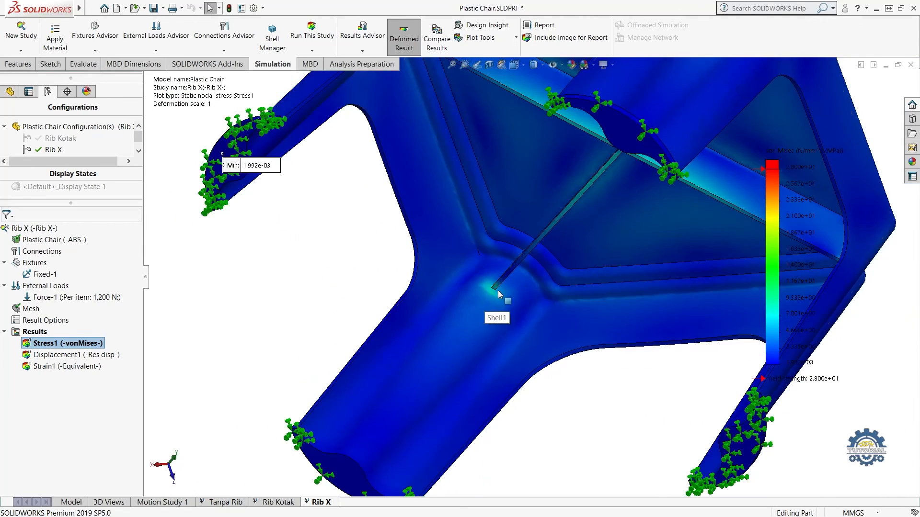
middle_click_drag(498, 295, 518, 318)
scroll(518, 318, "up", 3)
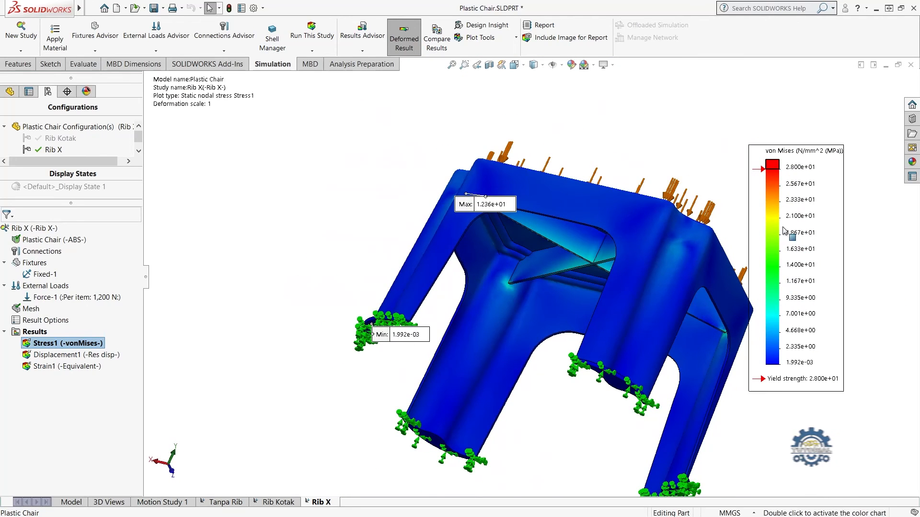
scroll(561, 287, "down", 3)
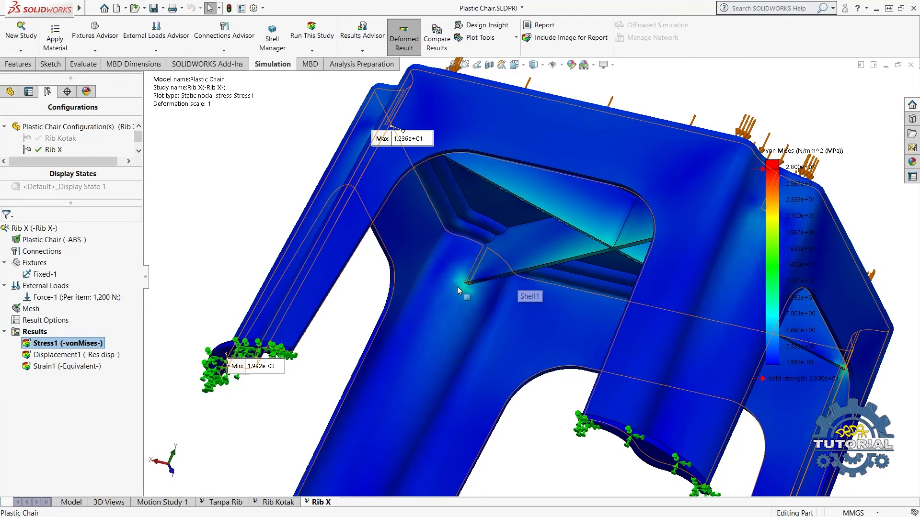
scroll(490, 286, "up", 2)
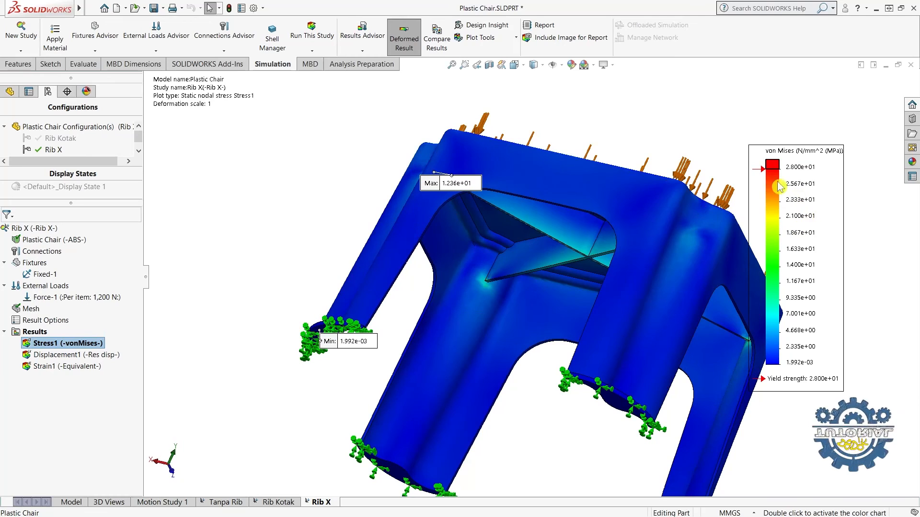
scroll(530, 286, "down", 2)
scroll(529, 286, "up", 4)
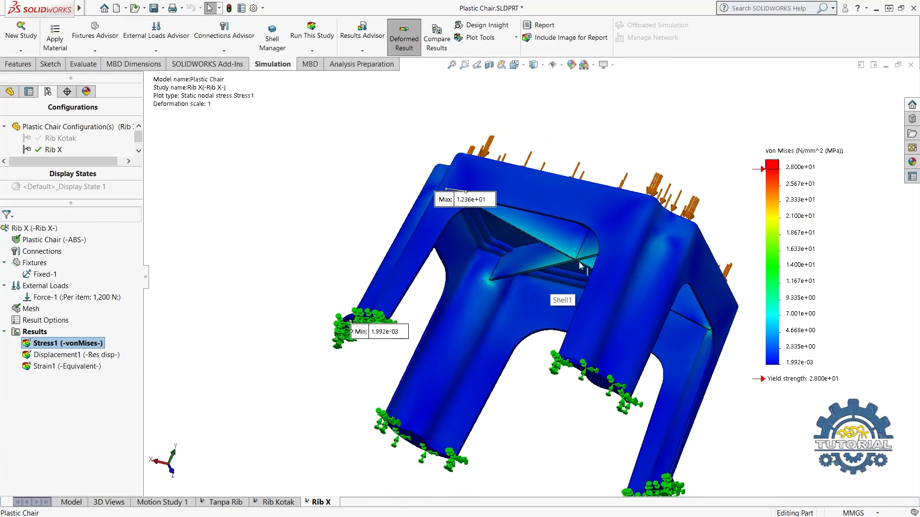
mouse_move(603, 261)
middle_mouse_down()
mouse_move(626, 207)
mouse_move(647, 223)
mouse_move(607, 277)
middle_mouse_up()
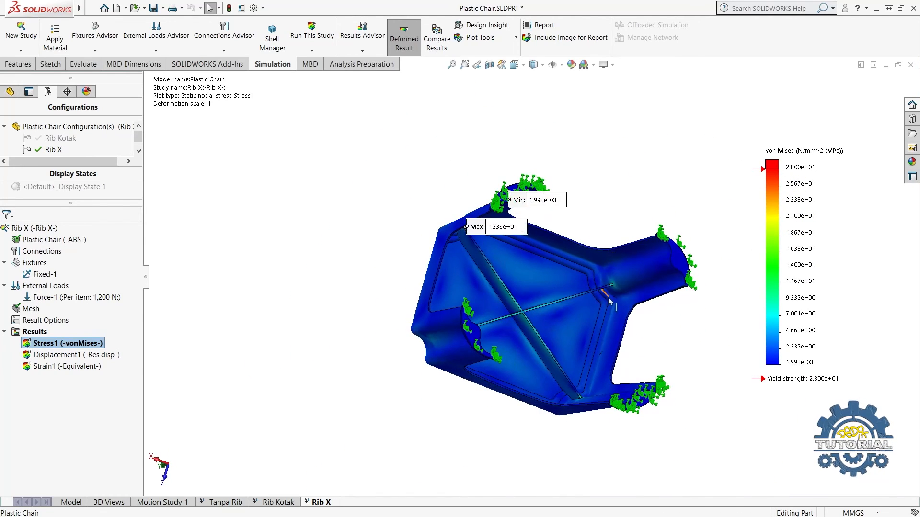
scroll(608, 278, "down", 2)
scroll(559, 288, "down", 4)
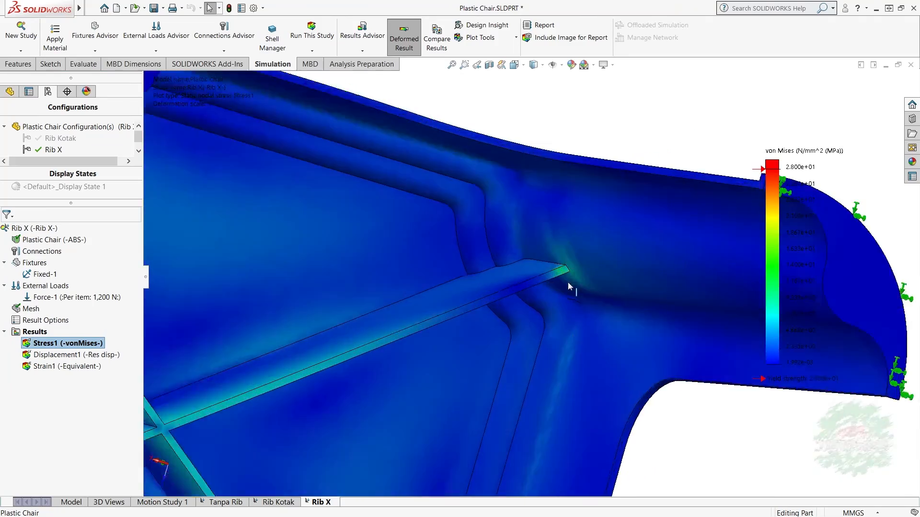
Examine the stress distribution on the Rib X chair's loaded seat, side walls and outer legs
scroll(569, 283, "up", 4)
middle_click_drag(569, 277, 435, 318)
scroll(531, 280, "up", 2)
middle_click_drag(479, 354, 536, 295)
scroll(511, 261, "down", 3)
scroll(490, 269, "up", 3)
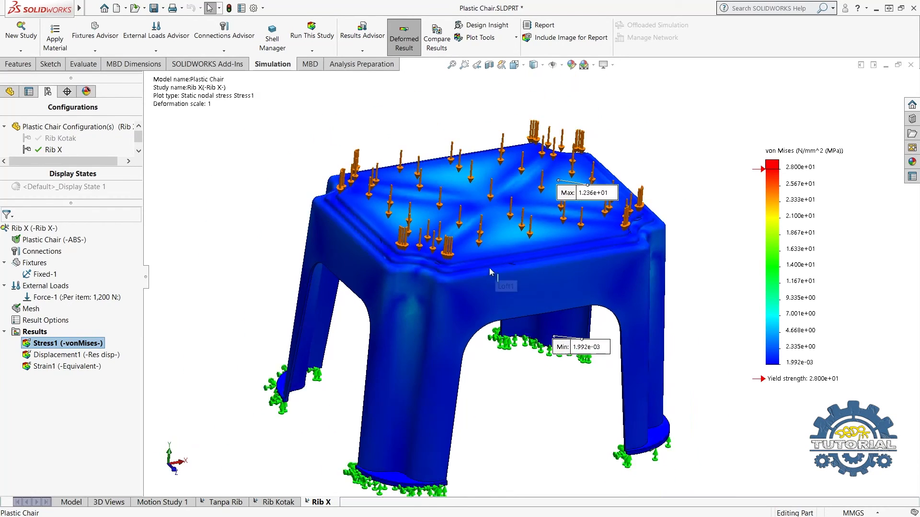
middle_click_drag(445, 311, 418, 252)
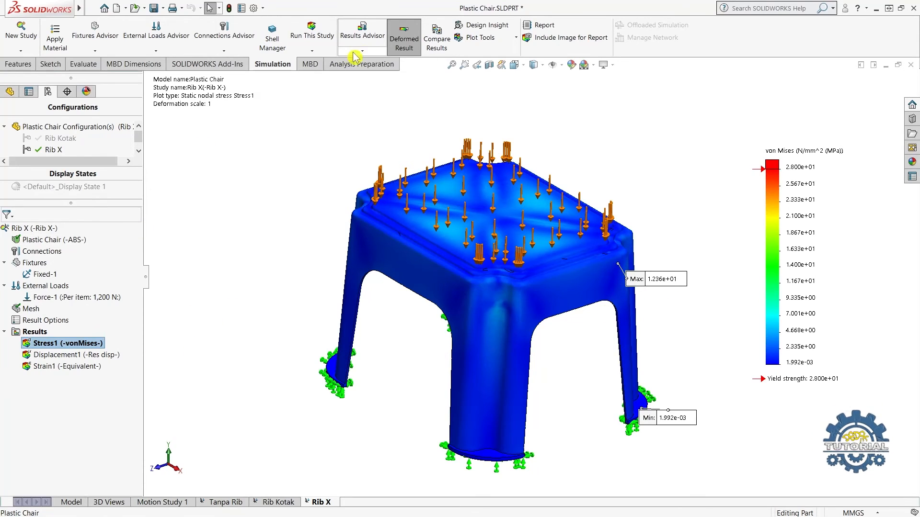
Create a Factor Of Safety plot for the Rib X study showing areas below a factor of safety of 1
left_click(313, 51)
left_click(363, 51)
mouse_move(484, 91)
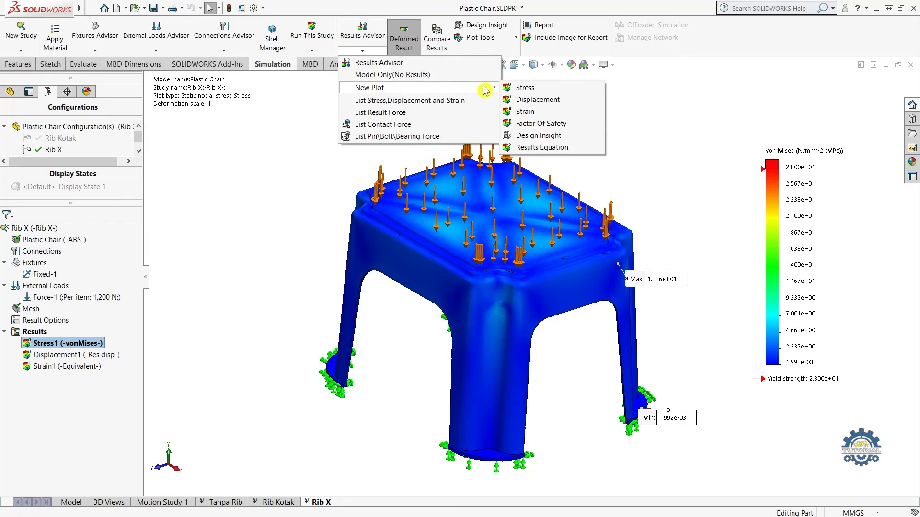
left_click(527, 125)
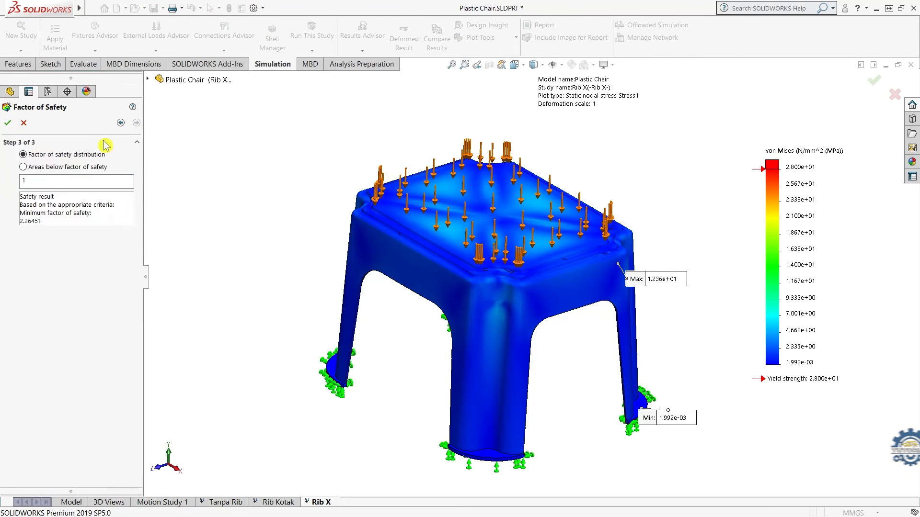
left_click(61, 167)
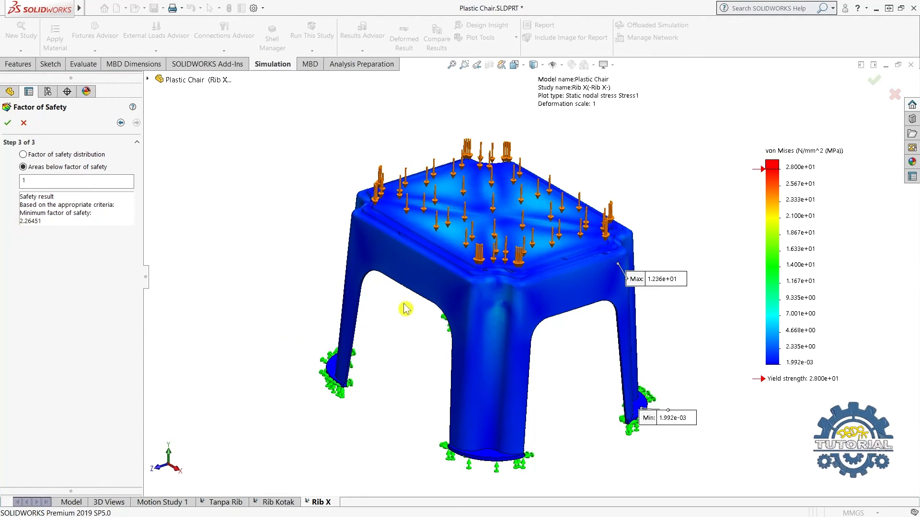
scroll(579, 296, "down", 2)
key("z")
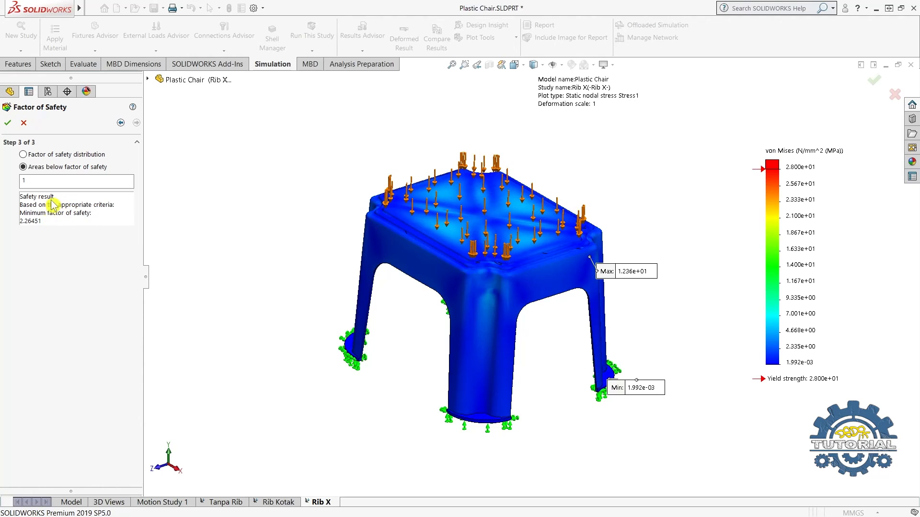
left_click(8, 125)
Show the minimum and maximum annotations on the Rib X factor of safety plot
middle_click_drag(431, 240, 498, 345)
right_click(67, 379)
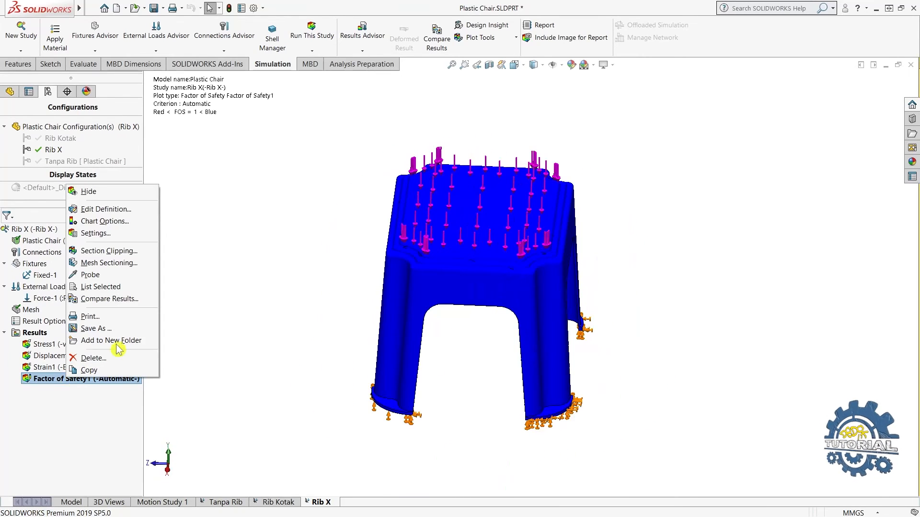
left_click(107, 221)
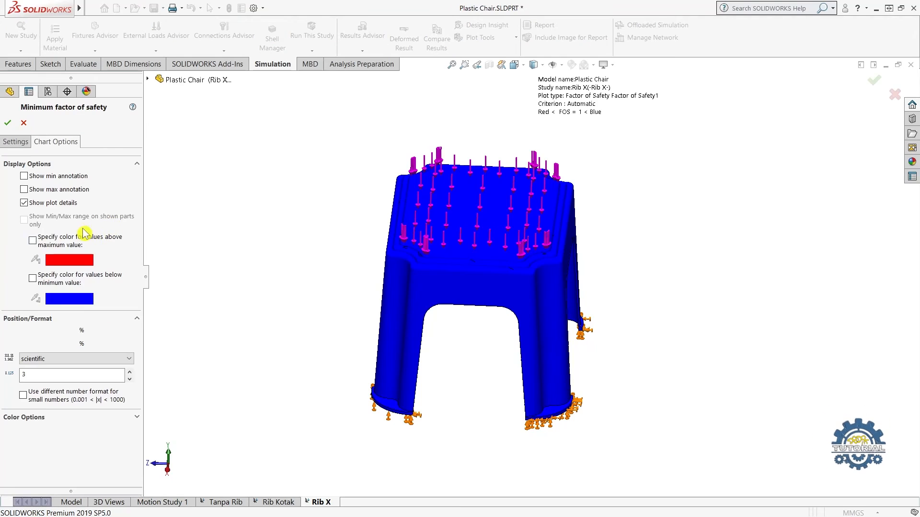
left_click(24, 177)
left_click(24, 190)
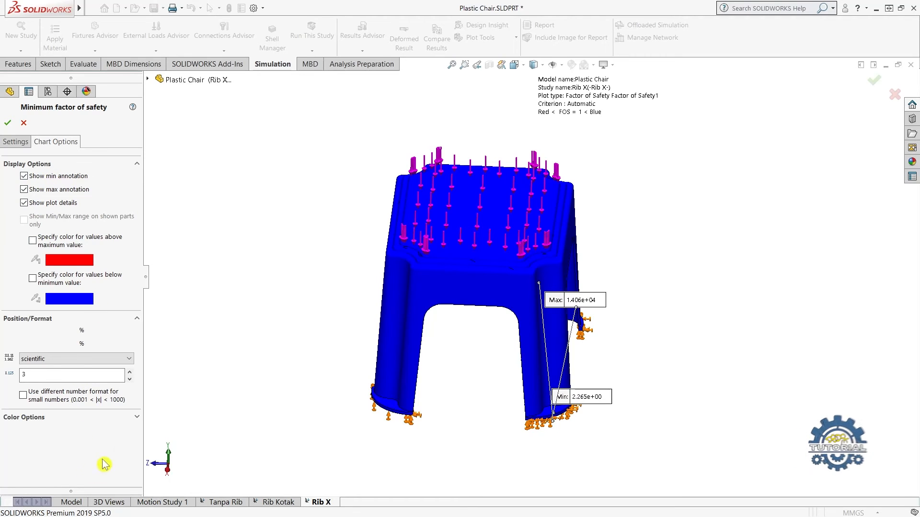
left_click(7, 123)
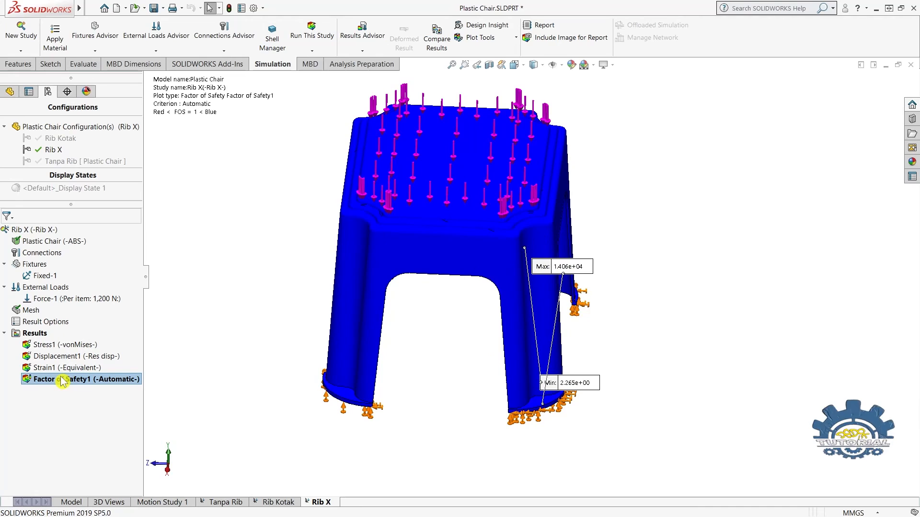
Switch to the Rib Kotak study, activate its configuration and show its factor of safety plot
left_click(274, 503)
left_click(318, 502)
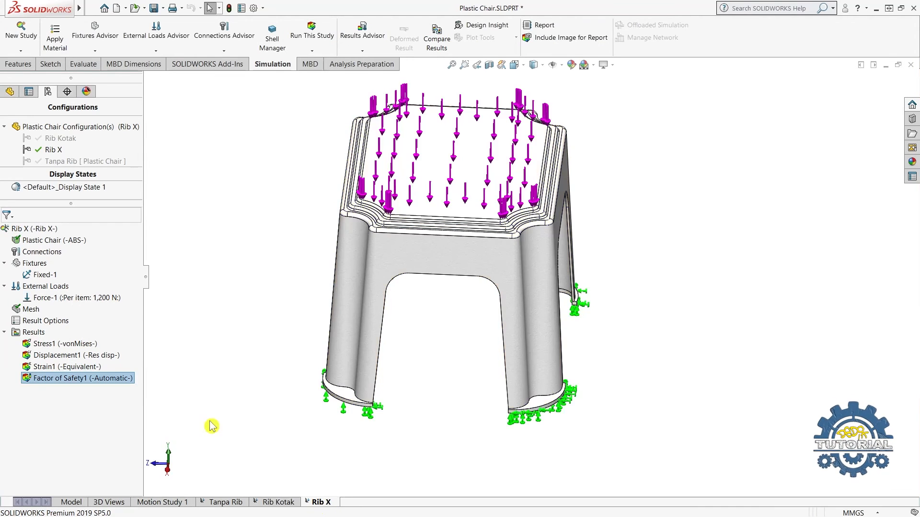
left_click(283, 501)
double_click(60, 138)
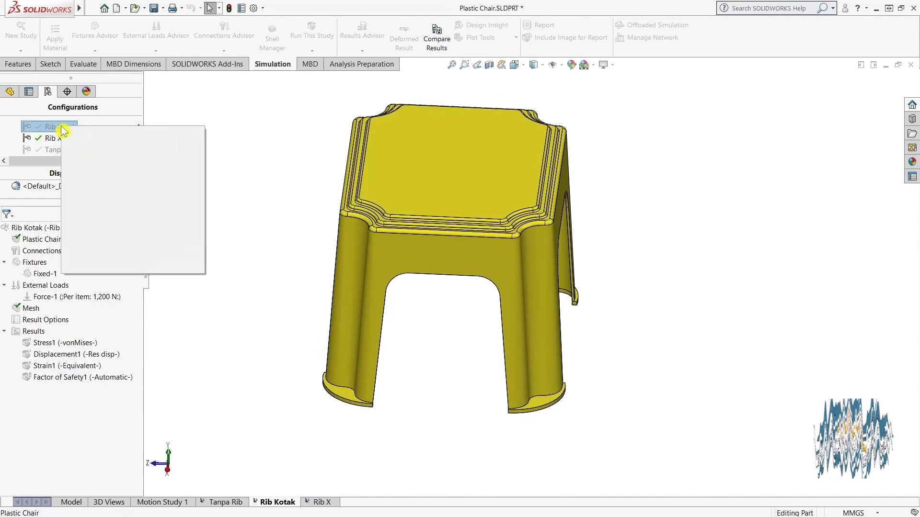
right_click(73, 377)
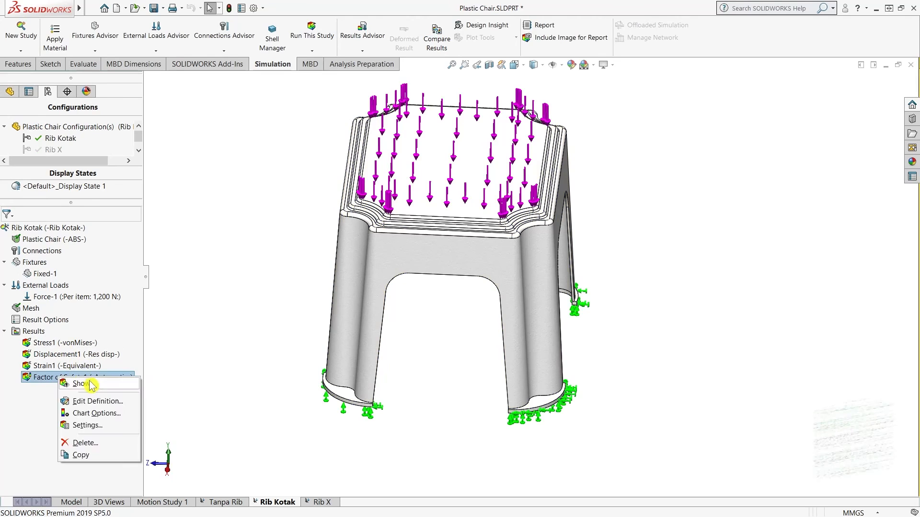
left_click(90, 384)
Show the minimum and maximum annotations on the Rib Kotak factor of safety plot
right_click(87, 378)
left_click(132, 224)
left_click(54, 142)
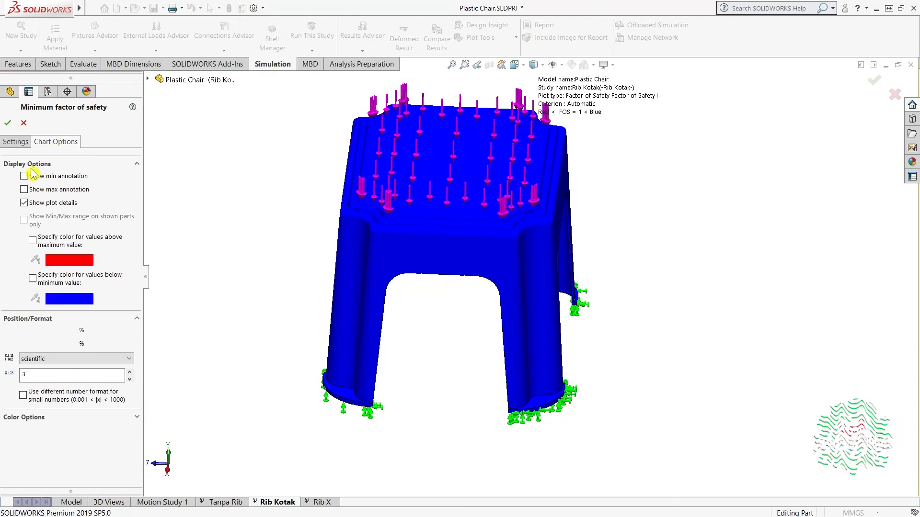
left_click(23, 176)
left_click(24, 189)
left_click(9, 124)
Switch to the Tanpa Rib study, activate its configuration and show its factor of safety plot
left_click(223, 502)
right_click(62, 161)
left_click(95, 164)
right_click(62, 460)
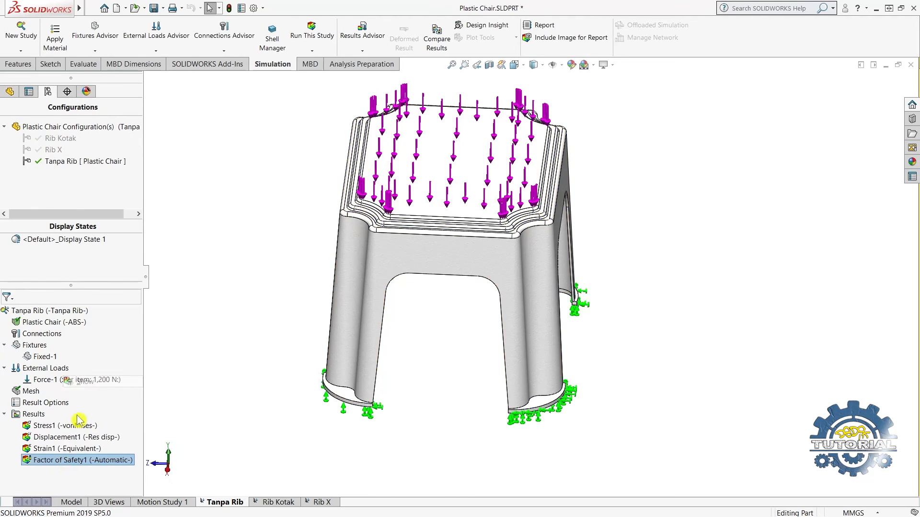
left_click(95, 383)
Show the minimum and maximum annotations on the Tanpa Rib factor of safety plot and inspect where they sit on the chair
right_click(64, 461)
left_click(106, 307)
left_click(24, 176)
left_click(24, 189)
left_click(8, 127)
scroll(524, 269, "up", 2)
middle_click_drag(475, 384, 520, 238)
scroll(519, 238, "down", 2)
scroll(515, 271, "up", 1)
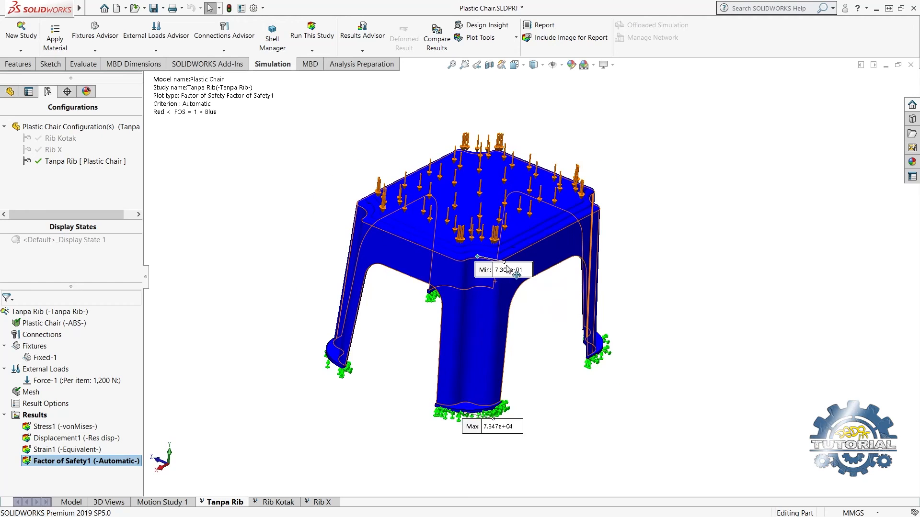
scroll(615, 181, "down", 1)
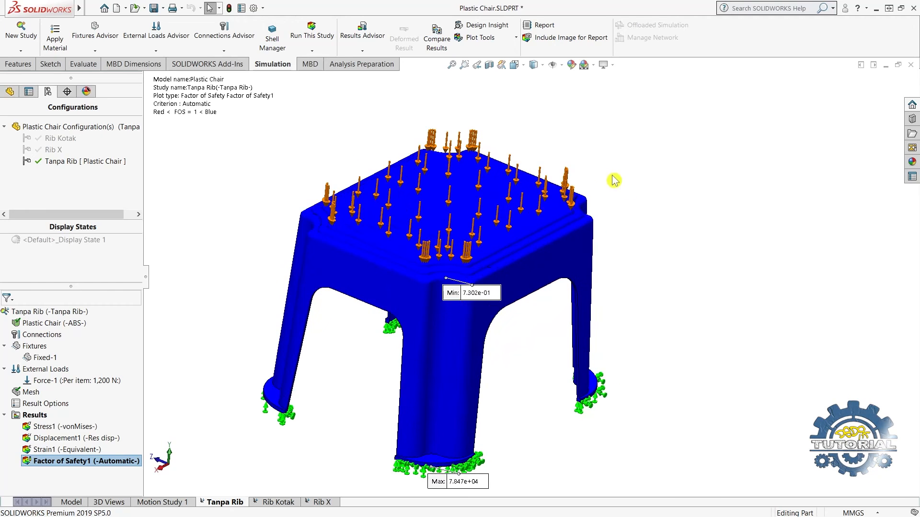
Compare results from all studies in all configurations, including only the factor of safety plots of Tanpa Rib, Rib Kotak and Rib X
left_click(437, 35)
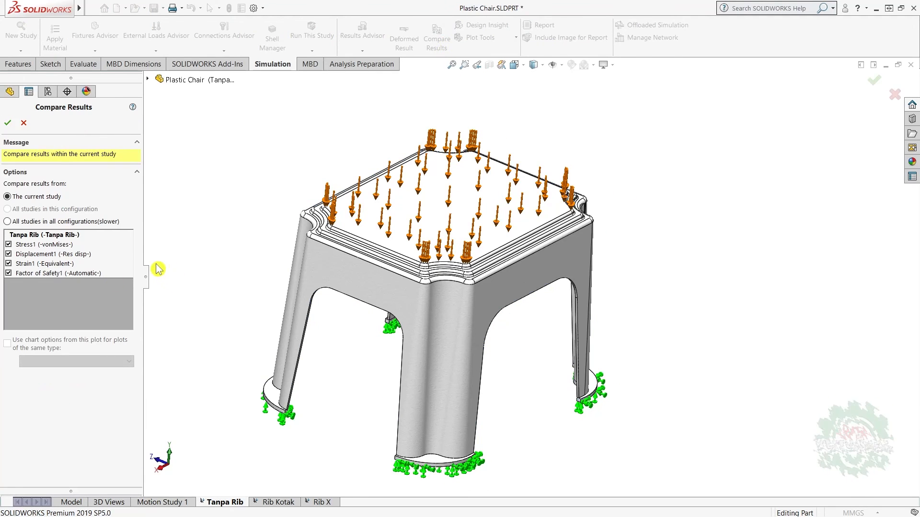
left_click(8, 222)
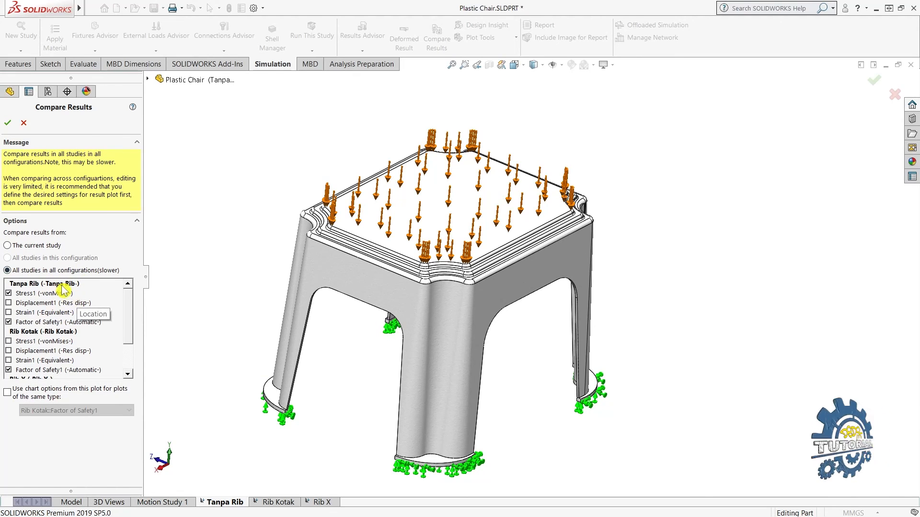
middle_click_drag(330, 365, 325, 367)
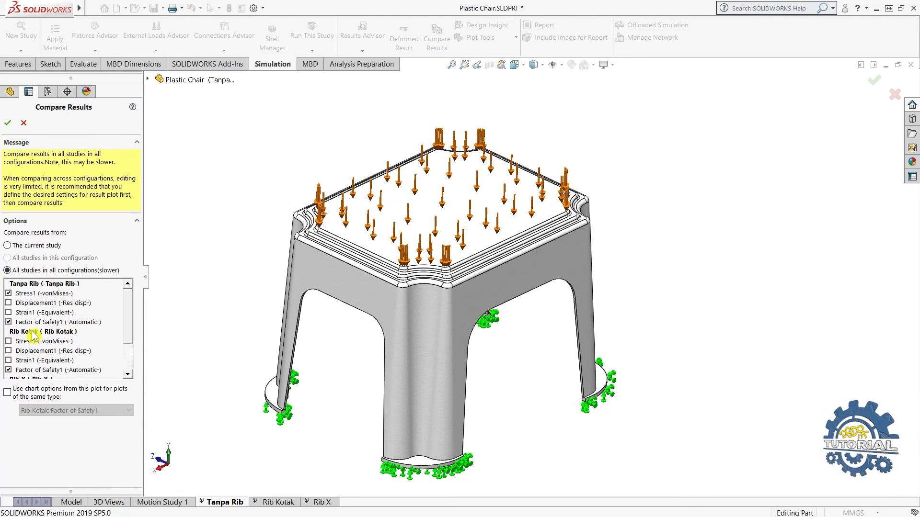
scroll(33, 338, "down", 2)
scroll(35, 345, "up", 1)
scroll(35, 345, "down", 1)
scroll(35, 345, "up", 2)
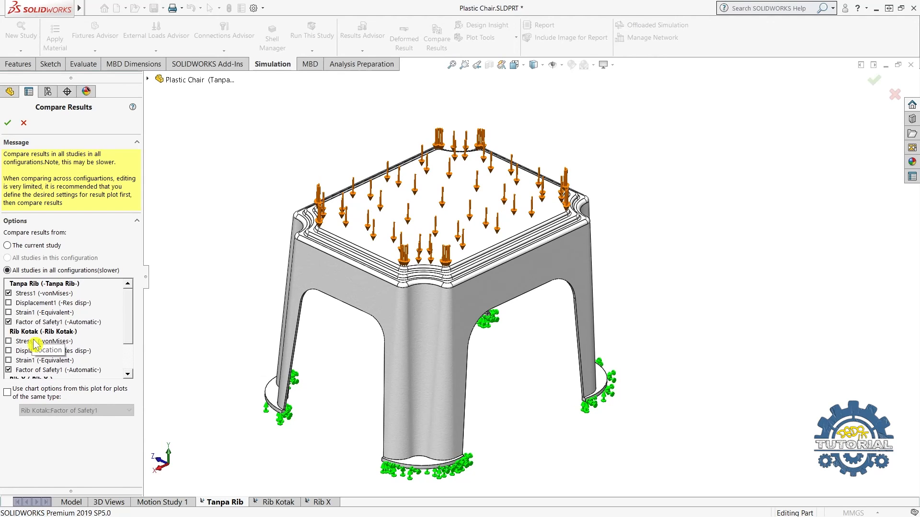
left_click(9, 294)
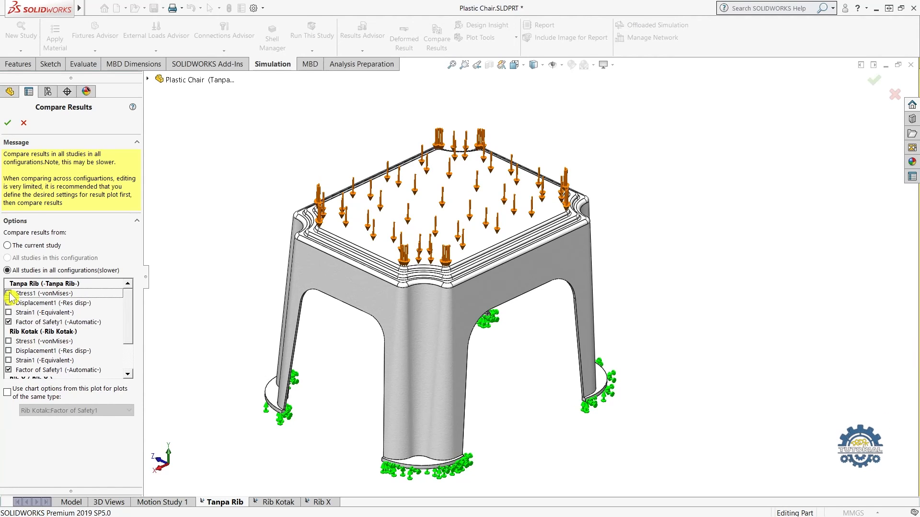
scroll(30, 337, "down", 2)
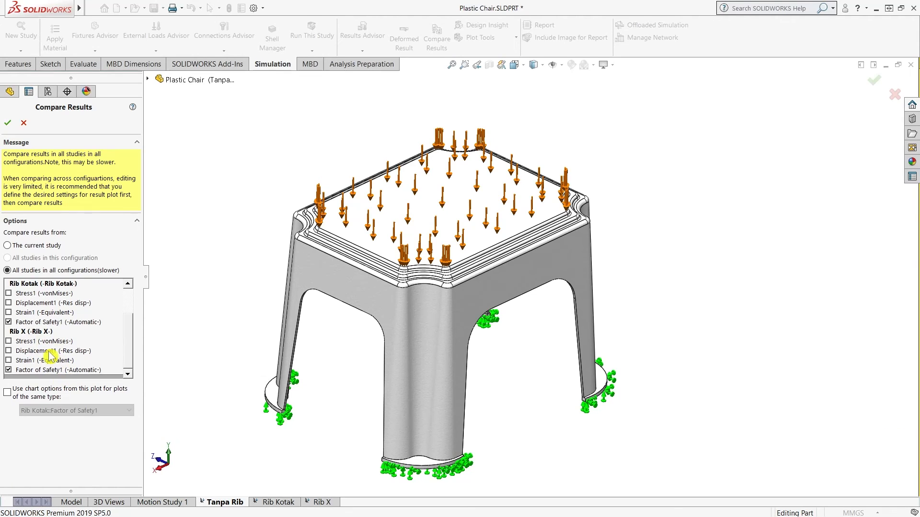
scroll(15, 330, "up", 2)
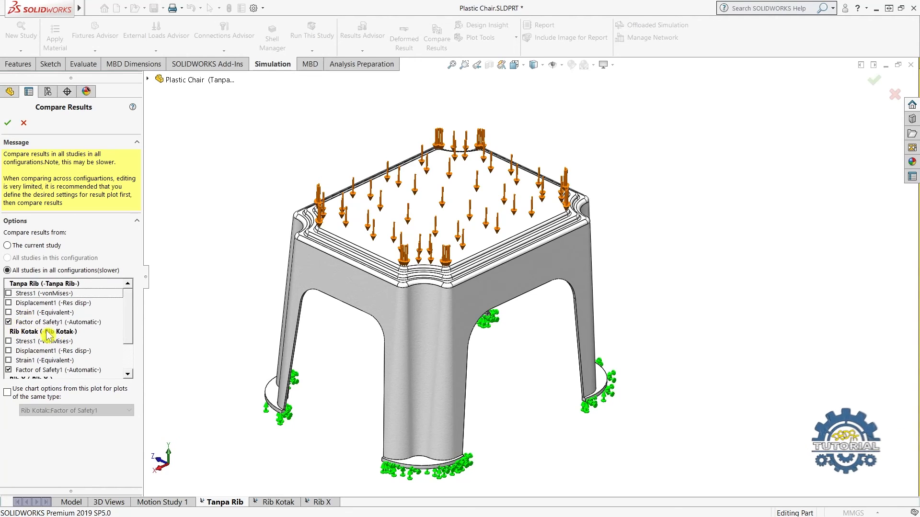
scroll(48, 337, "down", 2)
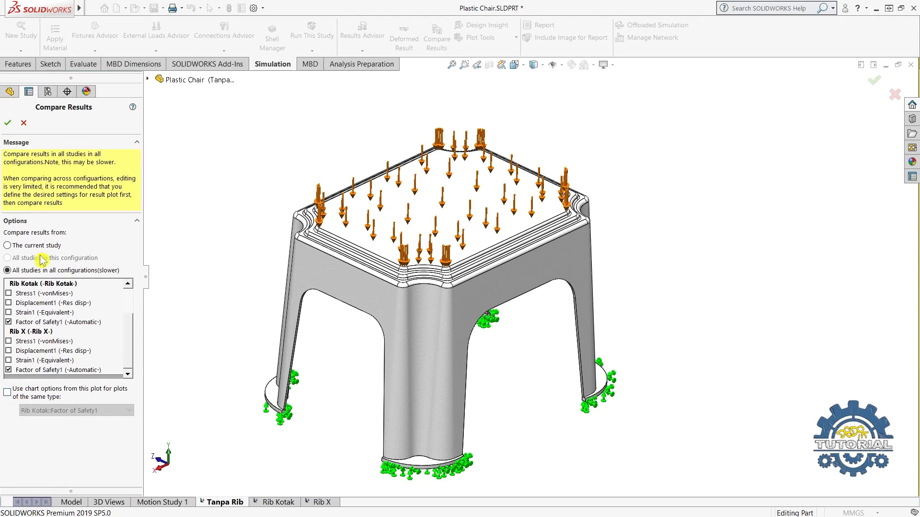
left_click(8, 123)
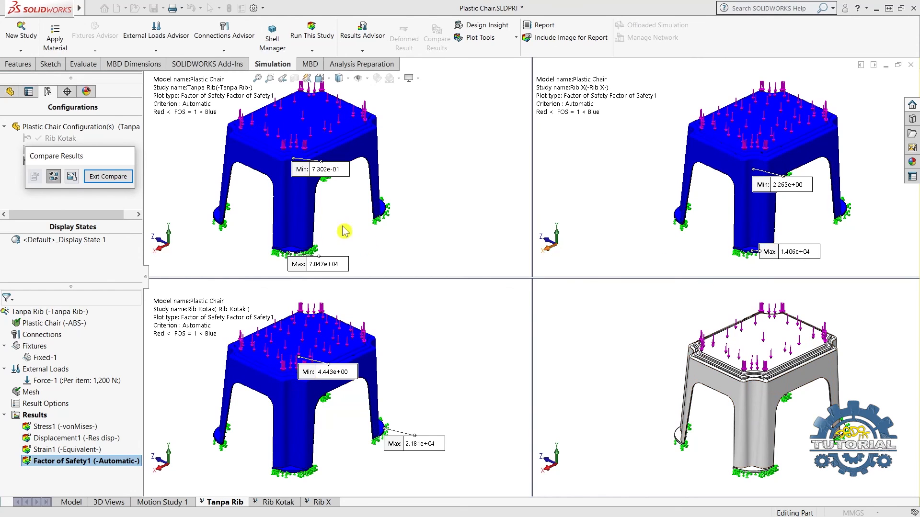
Examine the minimum and maximum factor of safety locations on the undersides of the three compared chair variants
scroll(351, 196, "up", 2)
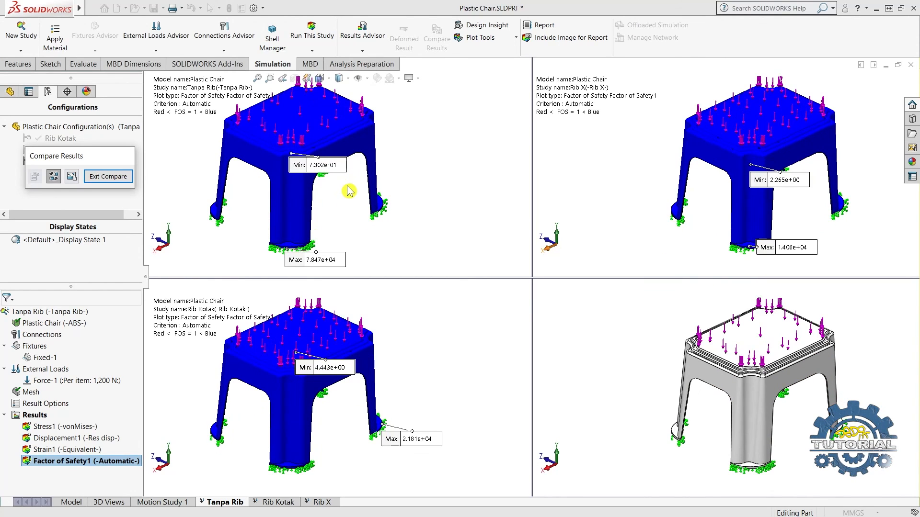
mouse_move(353, 204)
middle_mouse_down()
mouse_move(335, 201)
mouse_move(333, 171)
mouse_move(360, 187)
middle_mouse_up()
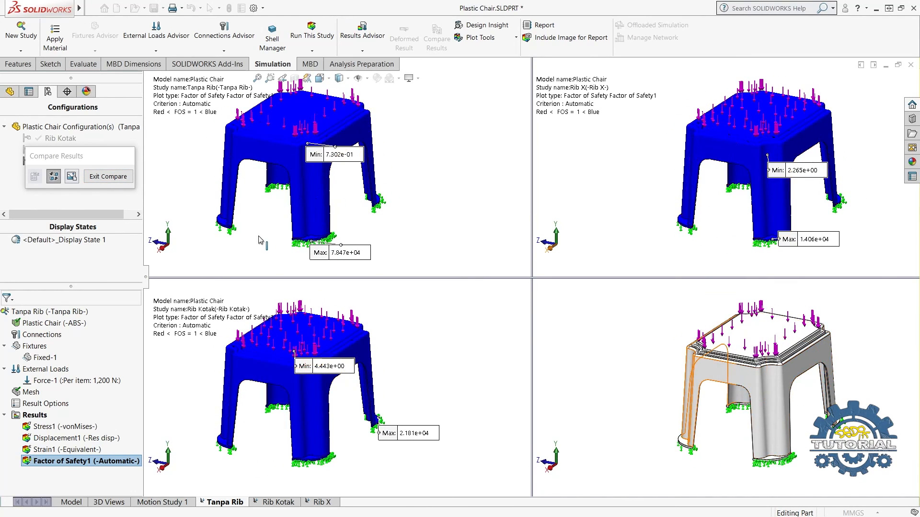
middle_click_drag(348, 185, 335, 148)
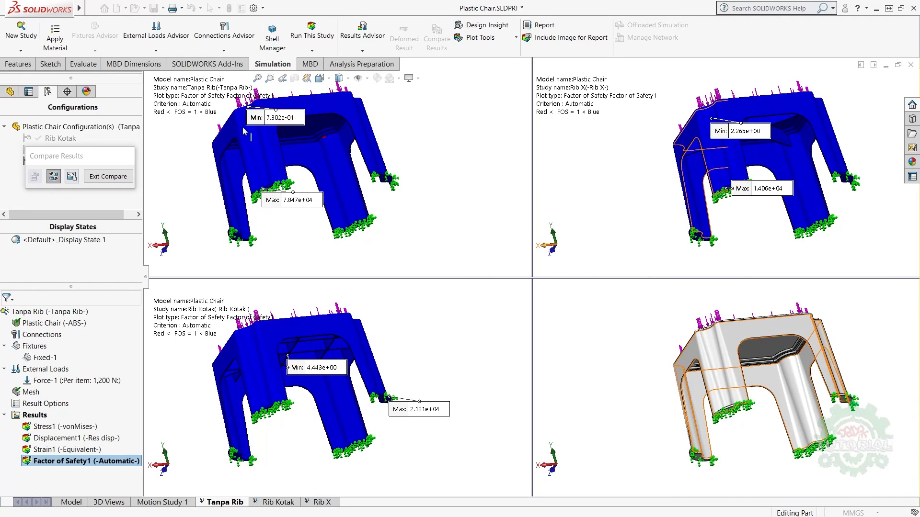
middle_click_drag(335, 166, 334, 114)
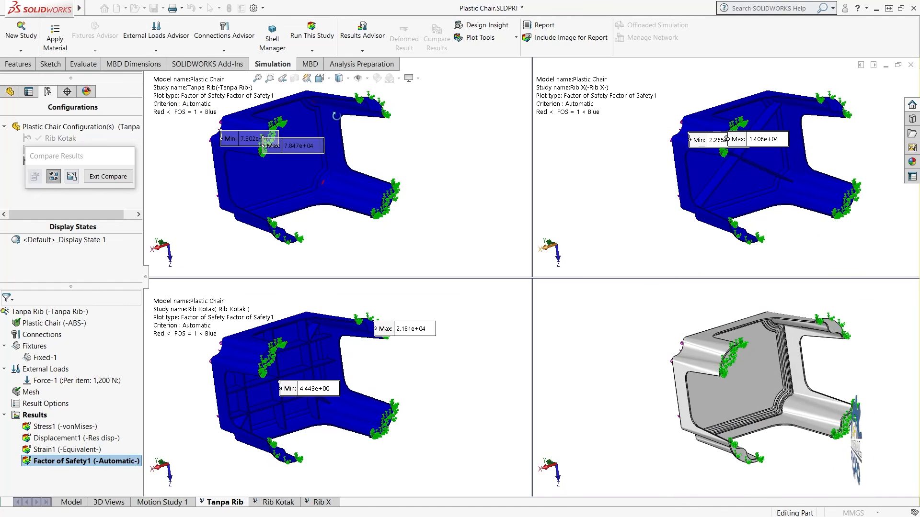
scroll(336, 179, "down", 3)
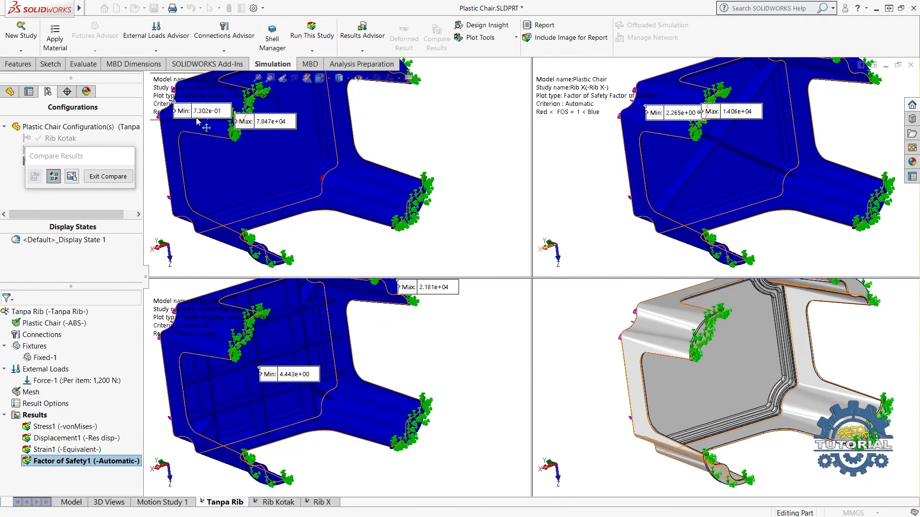
scroll(249, 186, "up", 5)
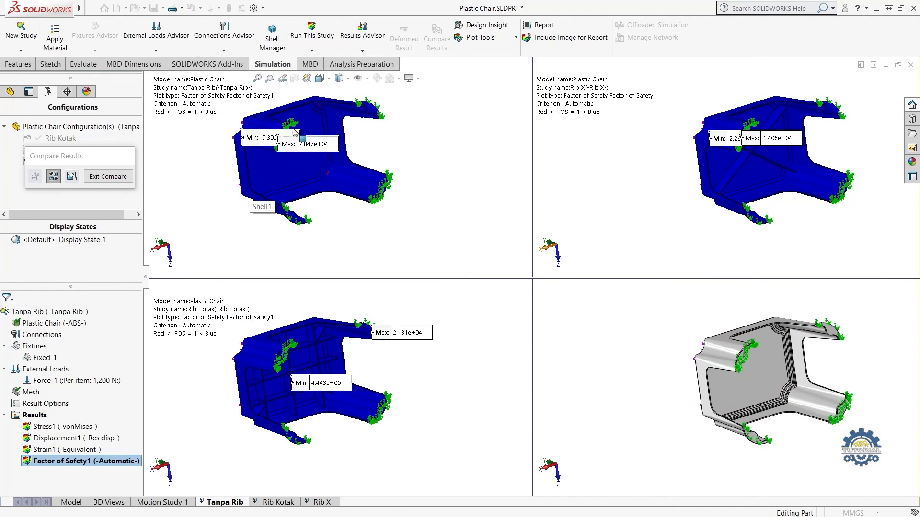
scroll(302, 137, "down", 3)
scroll(269, 168, "down", 1)
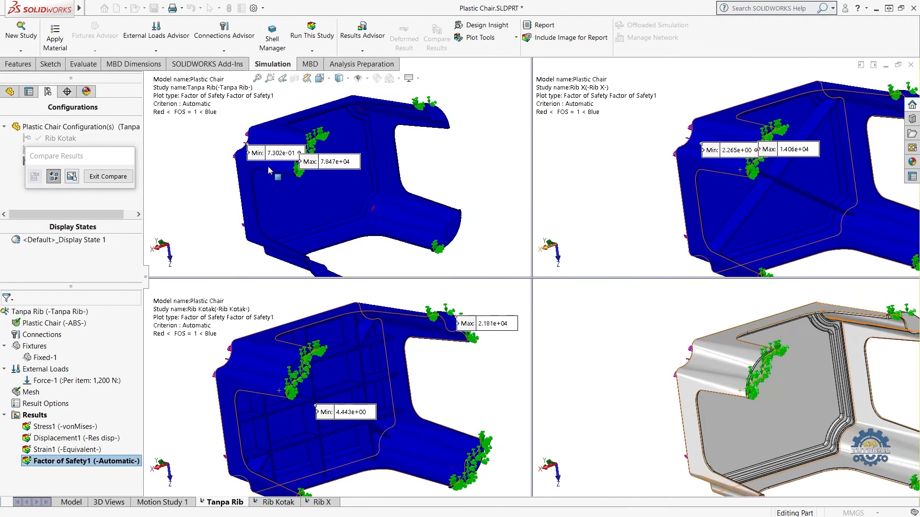
scroll(302, 176, "up", 1)
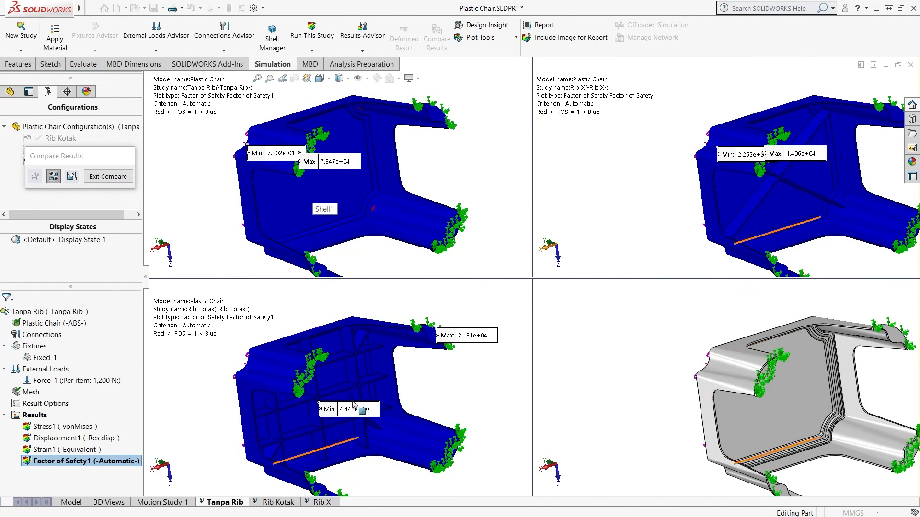
Examine the minimum factor of safety location among the grid ribs beneath the Rib Kotak seat
scroll(355, 408, "down", 2)
scroll(350, 401, "up", 2)
scroll(320, 422, "down", 2)
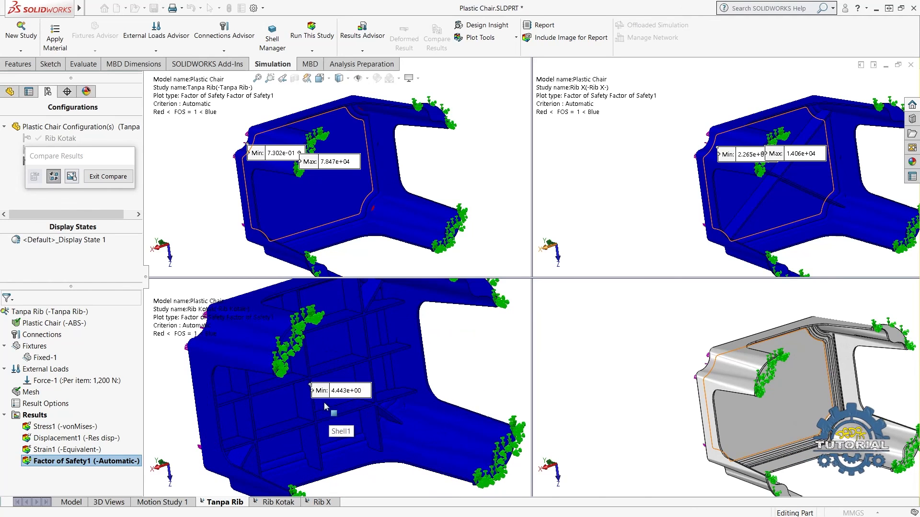
middle_click_drag(308, 420, 294, 405)
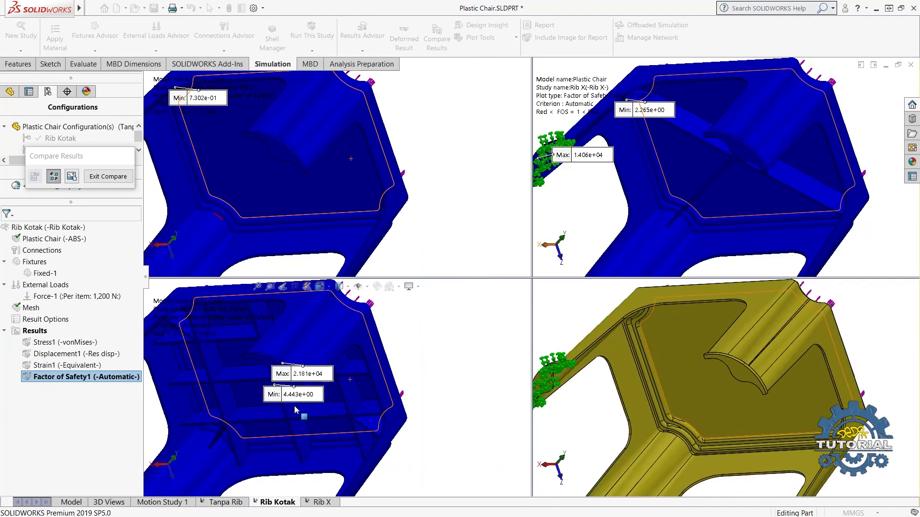
scroll(295, 404, "up", 2)
middle_click_drag(274, 407, 317, 410)
scroll(318, 410, "down", 2)
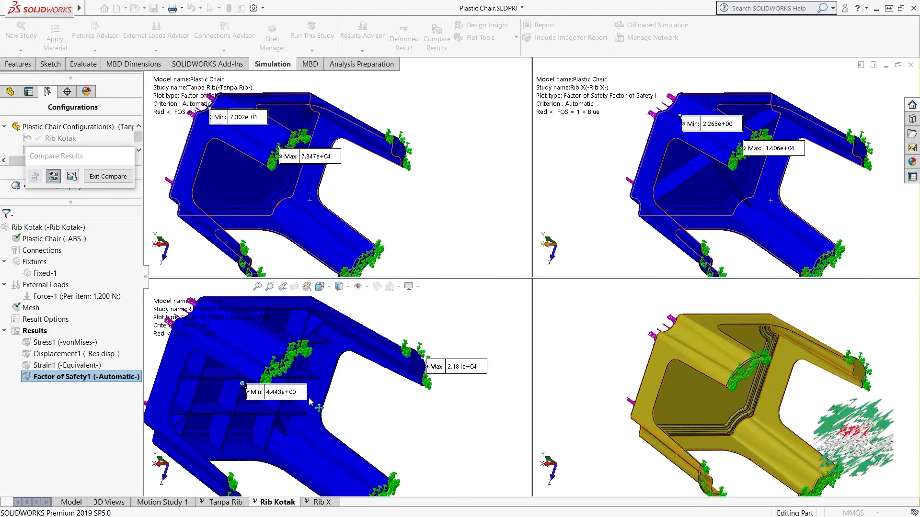
Examine the minimum and maximum factor of safety locations on the Rib X chair from below and above, against the other two variants
scroll(335, 402, "up", 1)
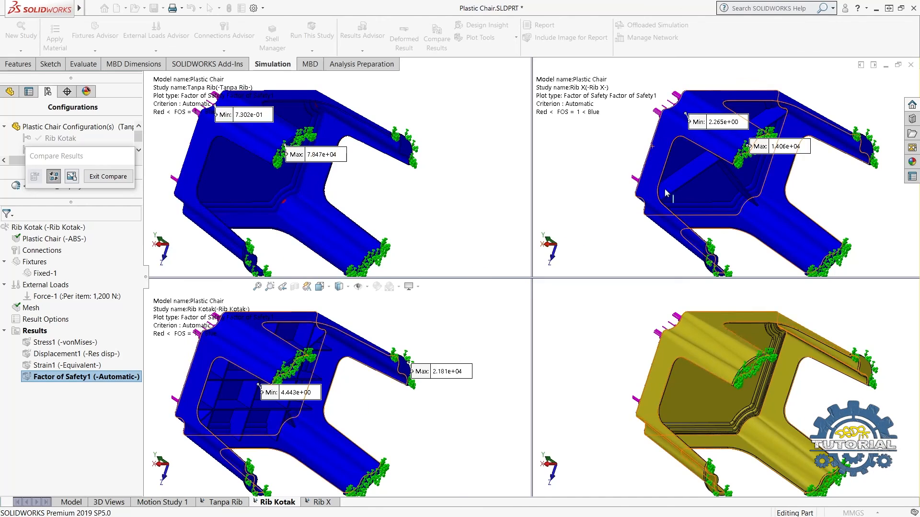
left_click(630, 143)
mouse_move(630, 143)
middle_mouse_down()
mouse_move(729, 174)
mouse_move(735, 156)
mouse_move(739, 218)
mouse_move(759, 203)
mouse_move(761, 177)
mouse_move(777, 162)
middle_mouse_up()
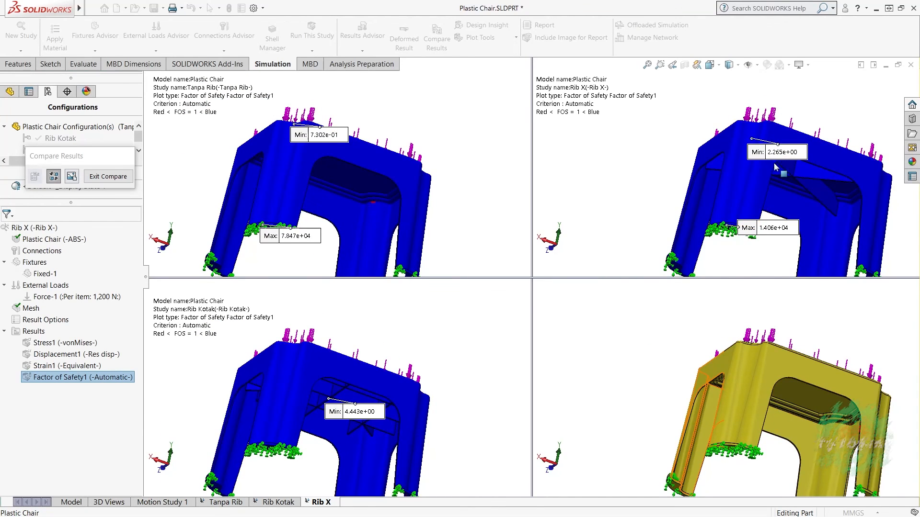
middle_click_drag(780, 161, 791, 202)
scroll(791, 202, "down", 1)
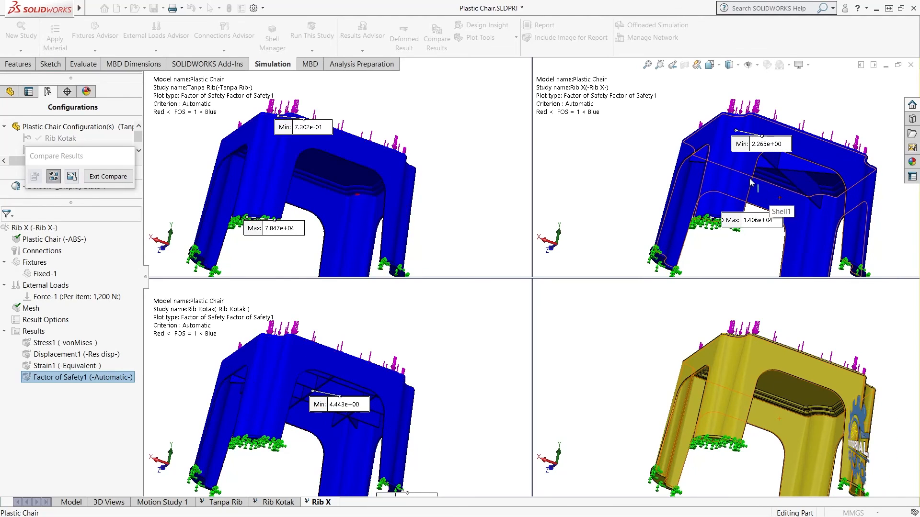
scroll(795, 176, "down", 2)
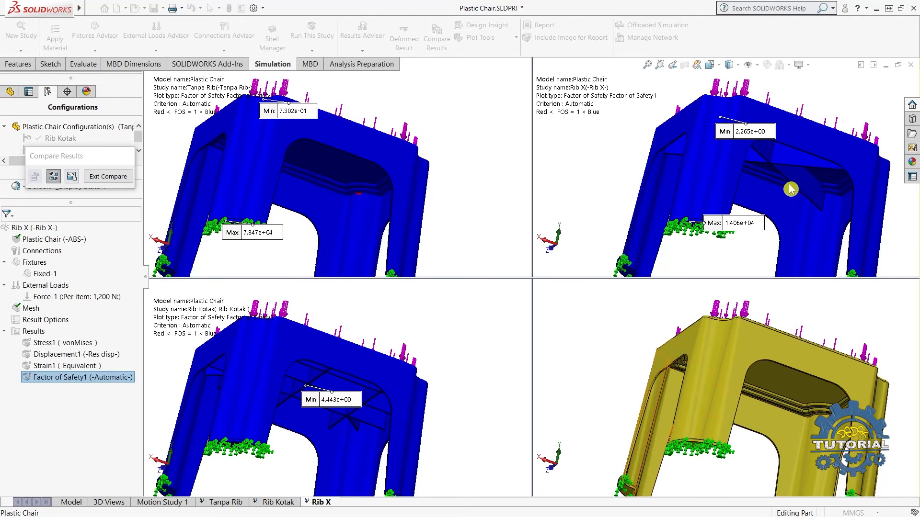
scroll(761, 179, "up", 1)
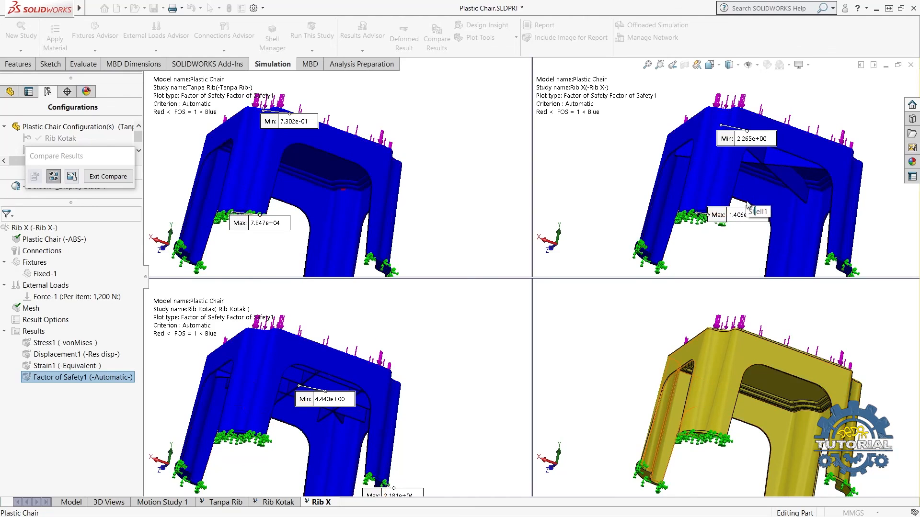
middle_click_drag(751, 209, 644, 164)
middle_click_drag(704, 143, 715, 181)
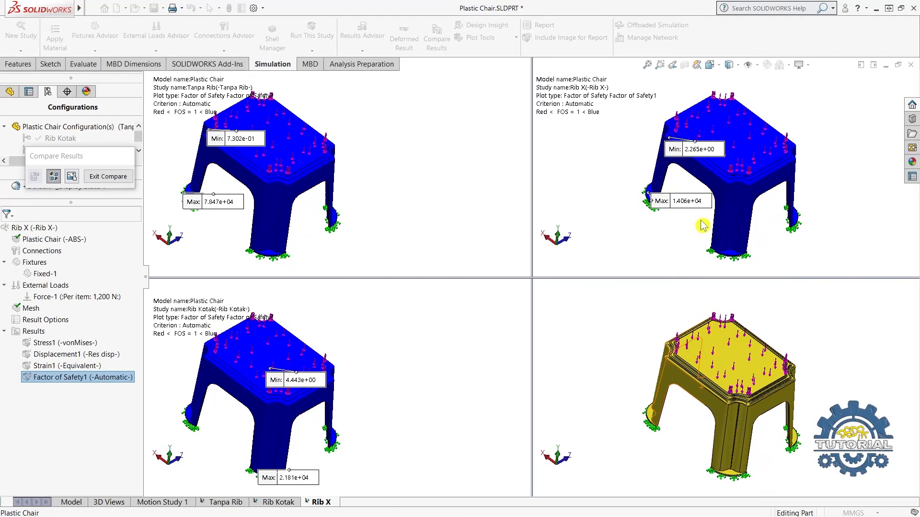